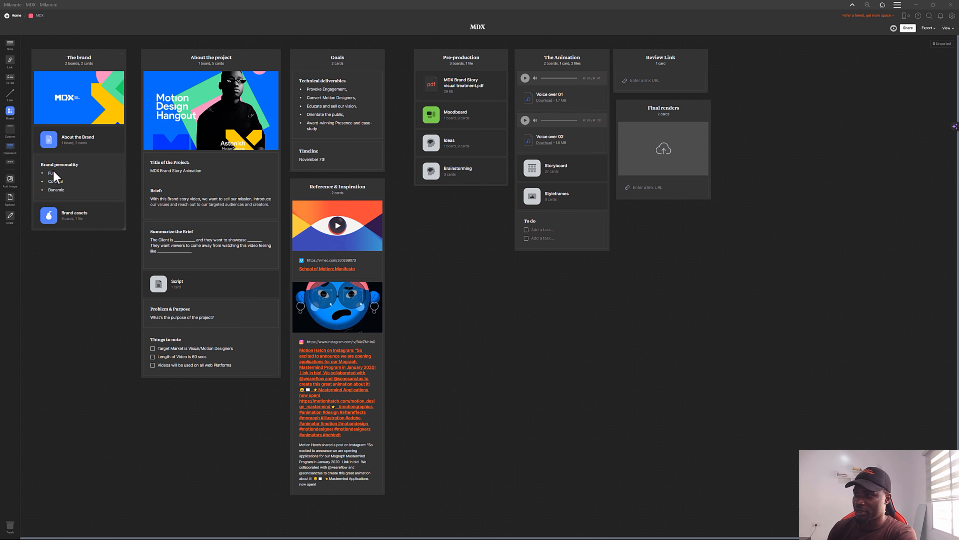
Look over the logos, fonts and colour swatches on the Brand assets board, returning to the MDX board.
click(76, 216)
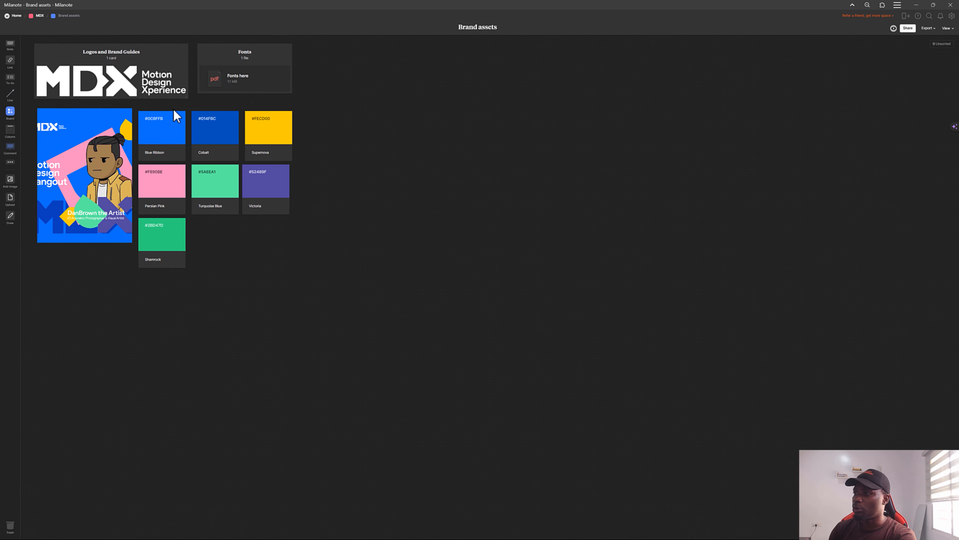
click(39, 18)
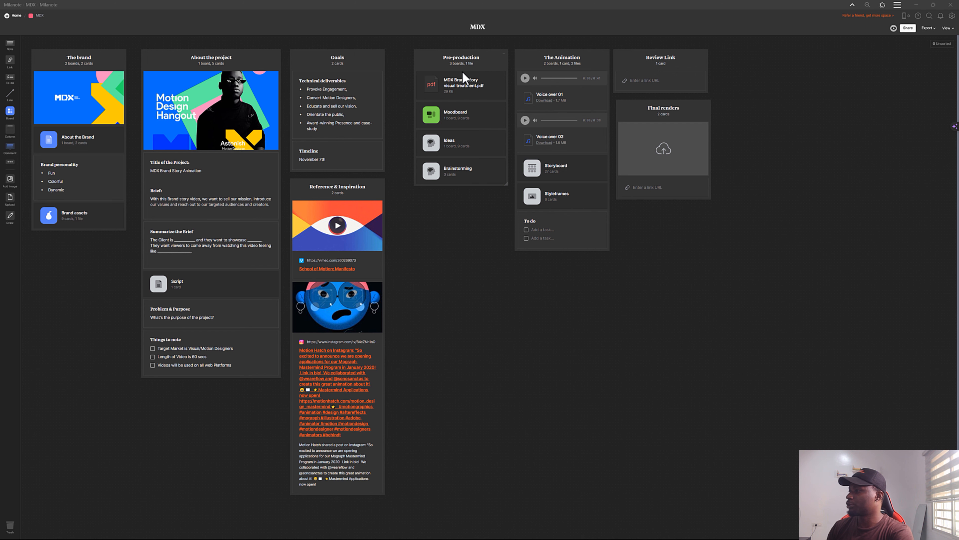
Read the MDX Brand Story visual treatment PDF at 113% zoom and view the reference images on the Moodboard board.
double_click(462, 90)
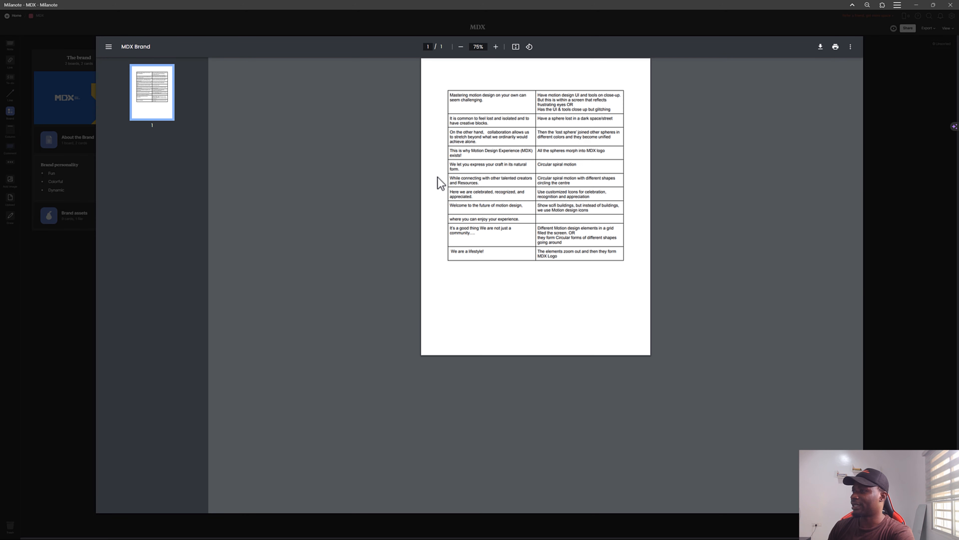
click(496, 47)
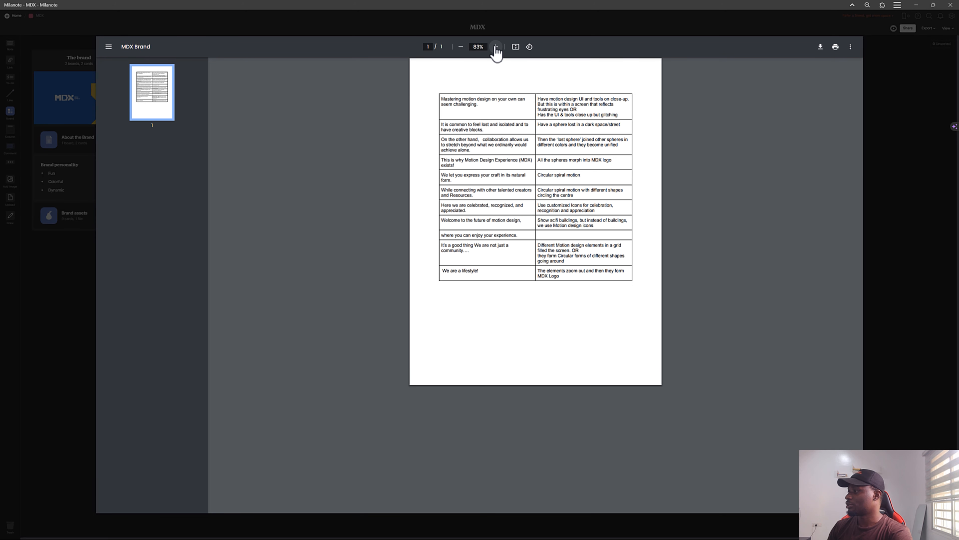
click(496, 47)
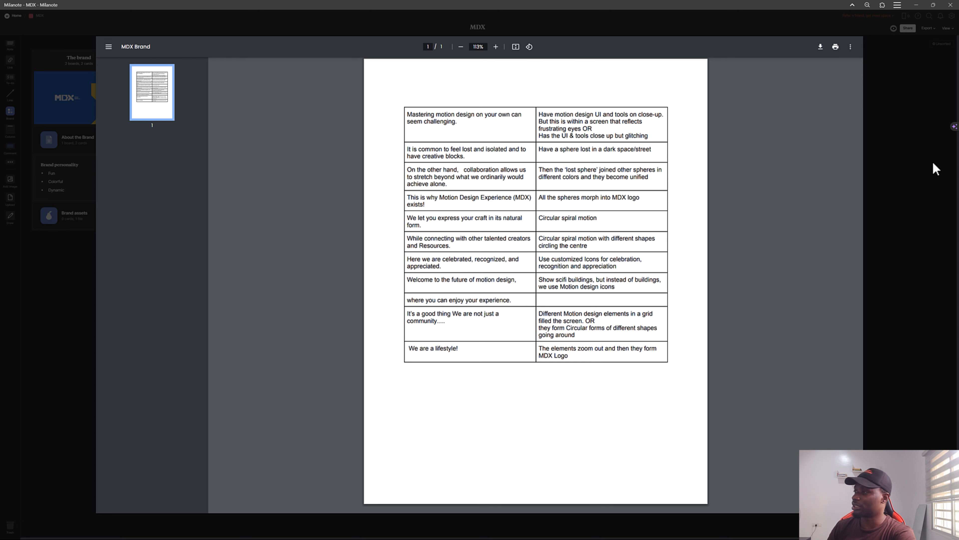
click(925, 178)
click(457, 122)
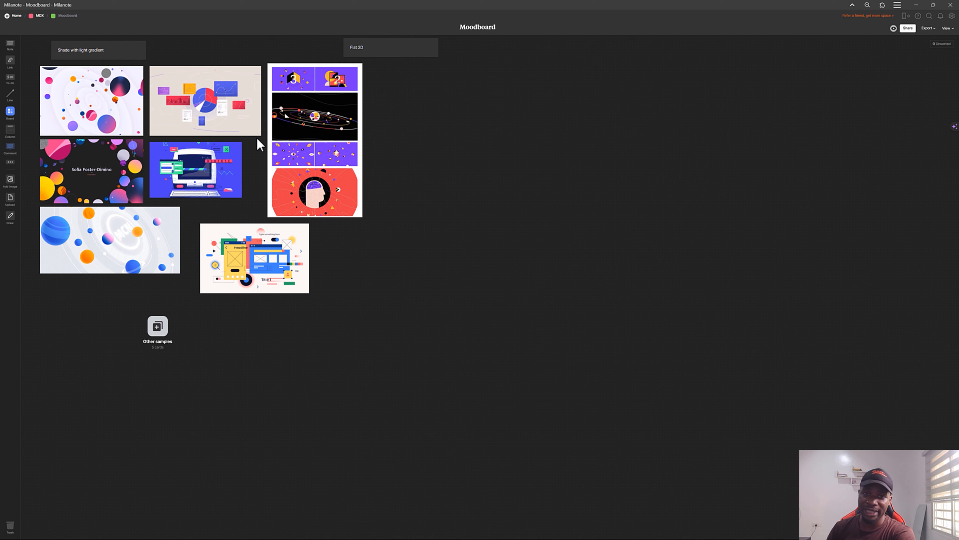
click(39, 16)
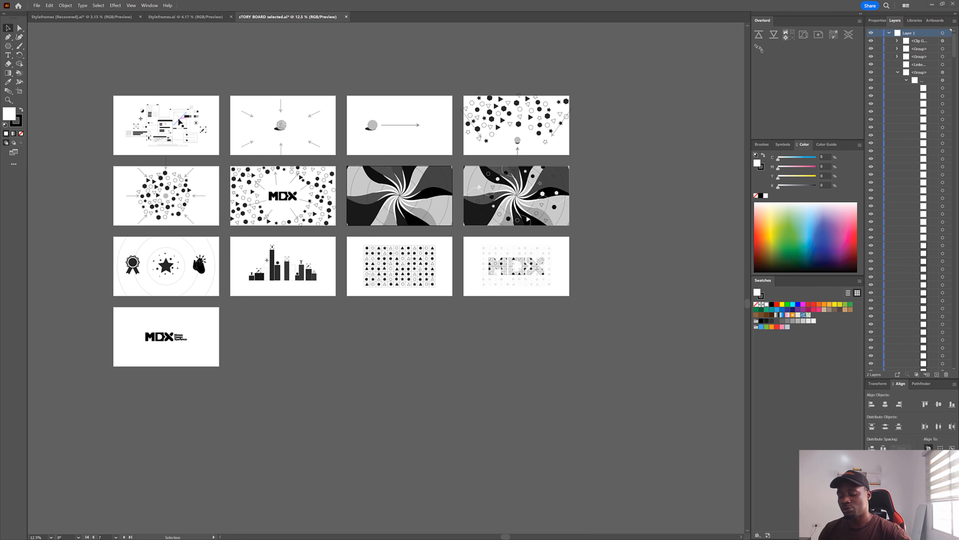
Switch to the storyboard file in Adobe Illustrator and examine the interface illustration on the first frame up close.
scroll(180, 121, up, 2)
drag(163, 126, 257, 136)
scroll(233, 131, up, 1)
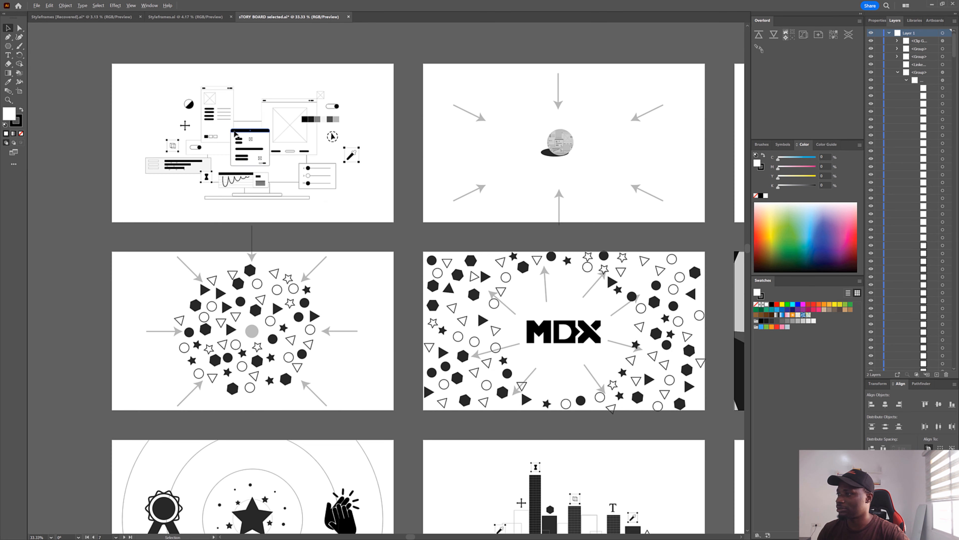
scroll(235, 133, up, 2)
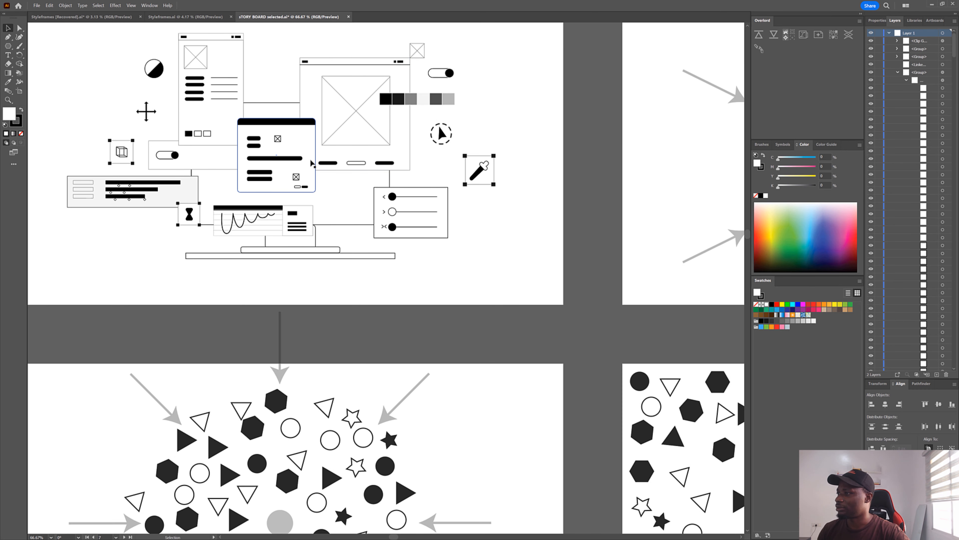
scroll(310, 160, down, 1)
drag(339, 151, 343, 179)
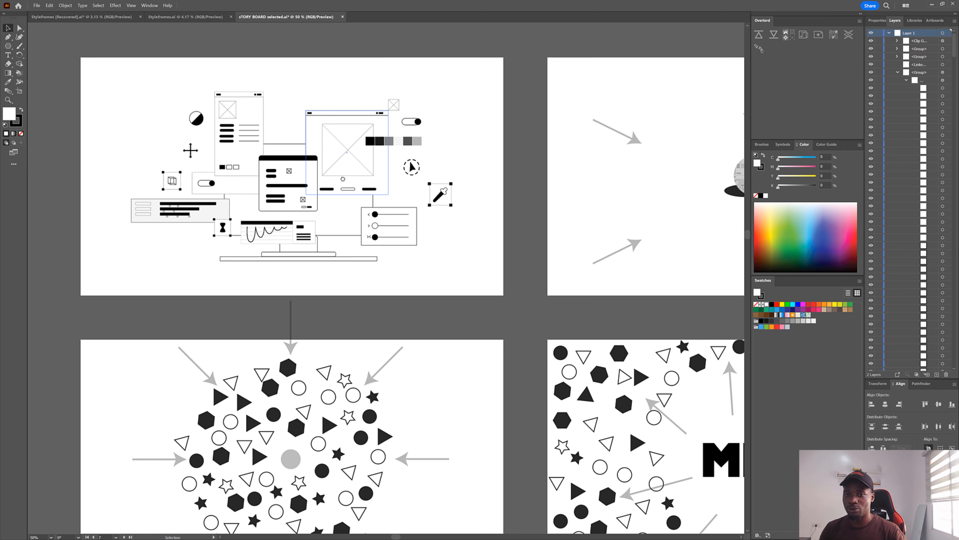
click(277, 159)
key(ctrl+shift+a)
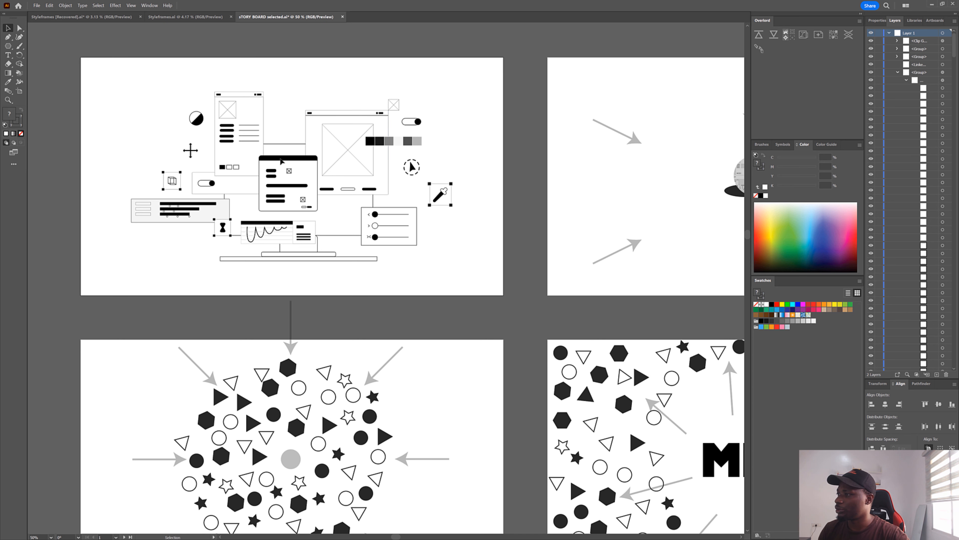
click(281, 162)
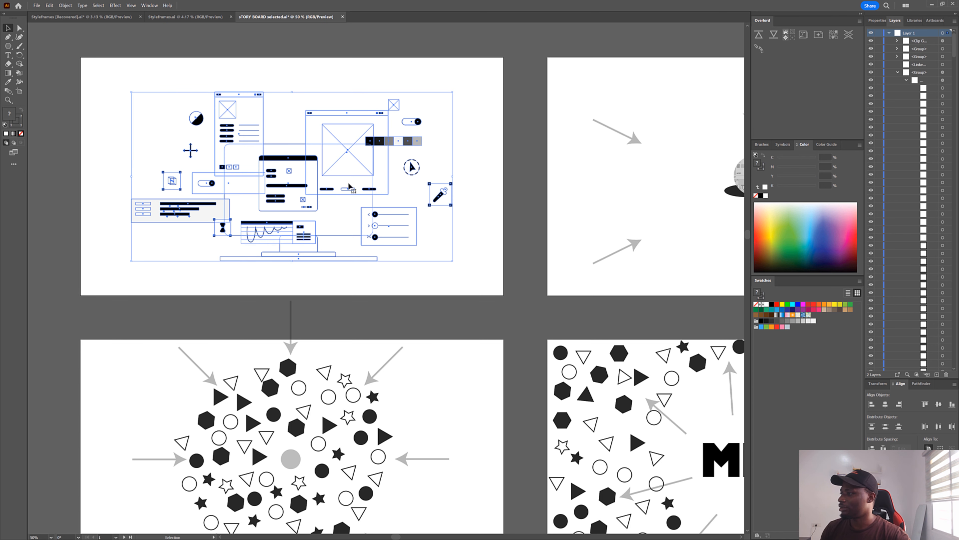
scroll(298, 186, down, 2)
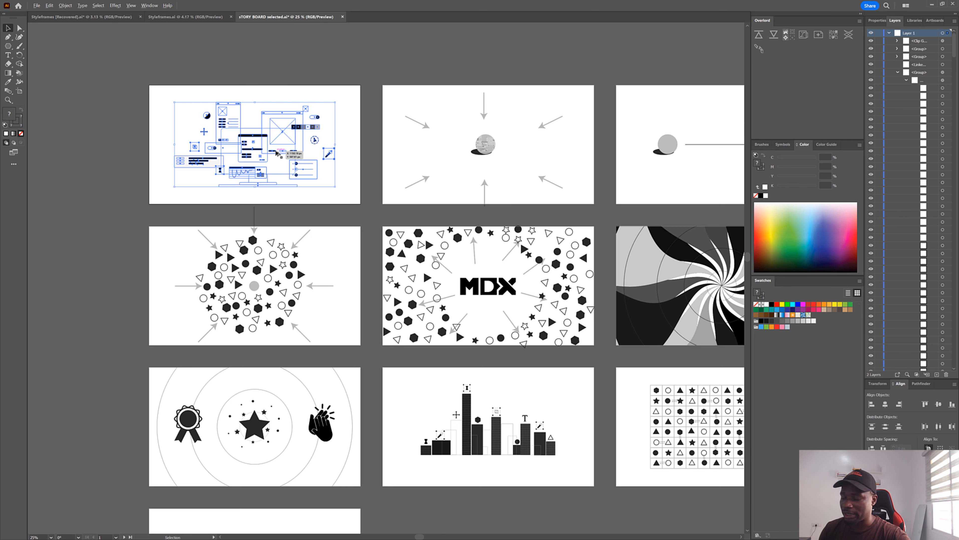
Ungroup the interface illustration on the first storyboard frame and select one of its individual windows.
scroll(271, 148, up, 2)
click(225, 83)
right_click(235, 121)
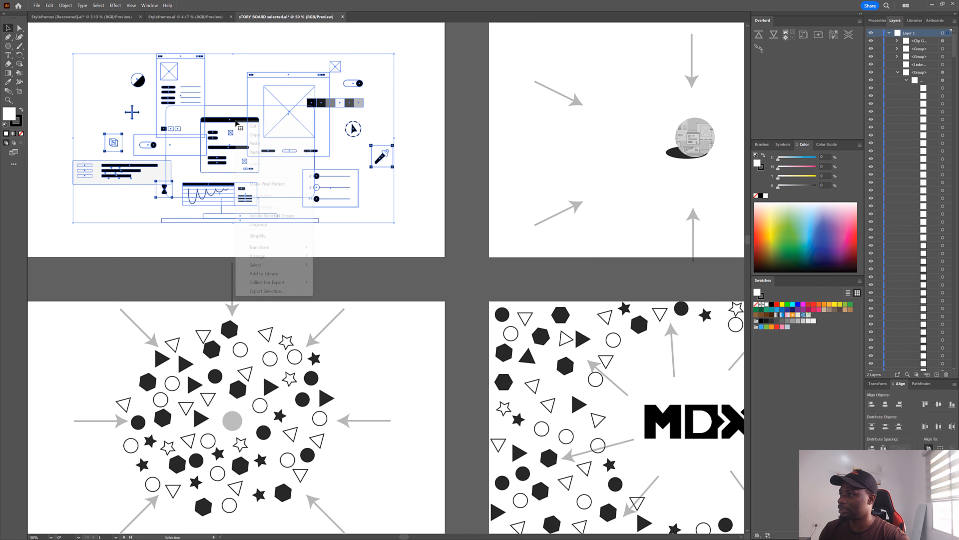
click(267, 224)
click(235, 129)
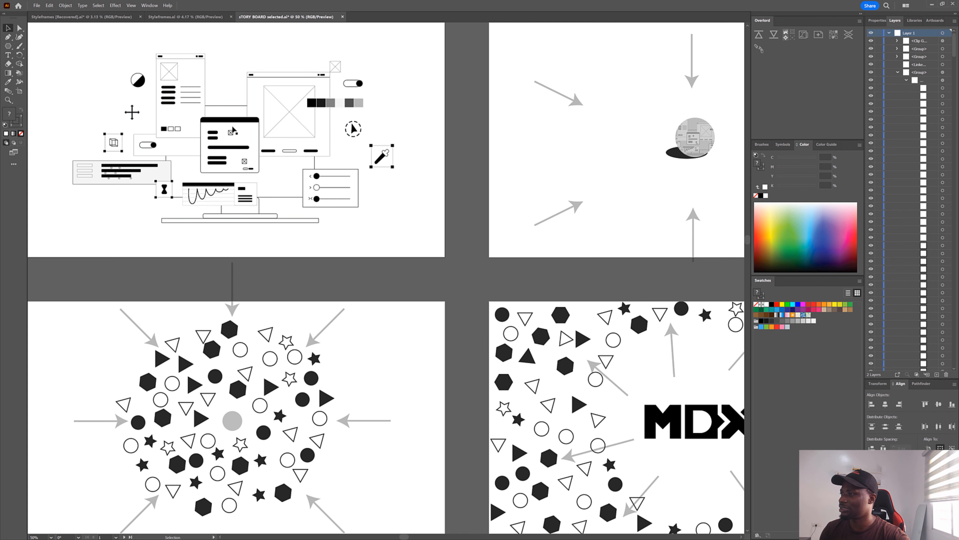
click(205, 122)
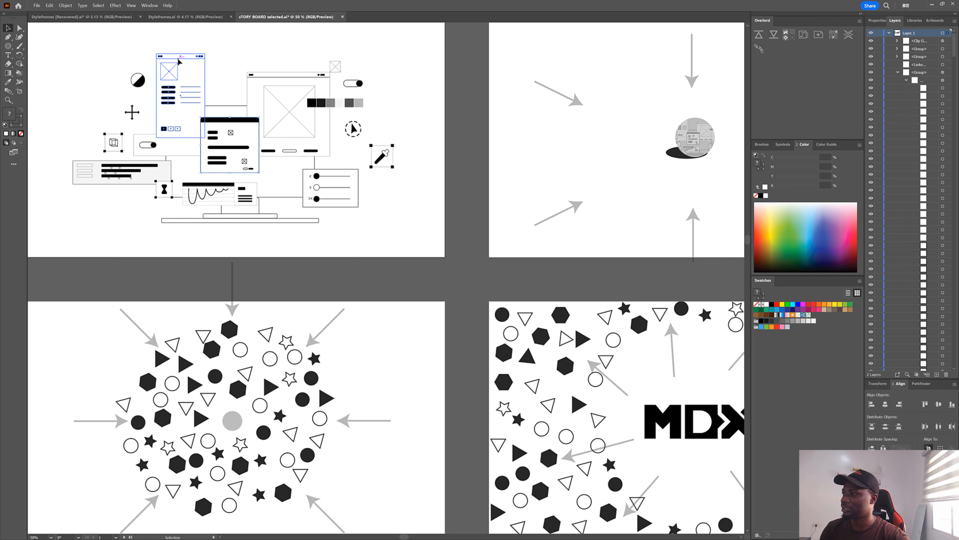
Examine the remaining storyboard frames, from the lone sphere through the spiral, skyline and icon grid to the MDX logo.
scroll(281, 167, down, 2)
drag(280, 168, 82, 126)
drag(311, 152, 231, 159)
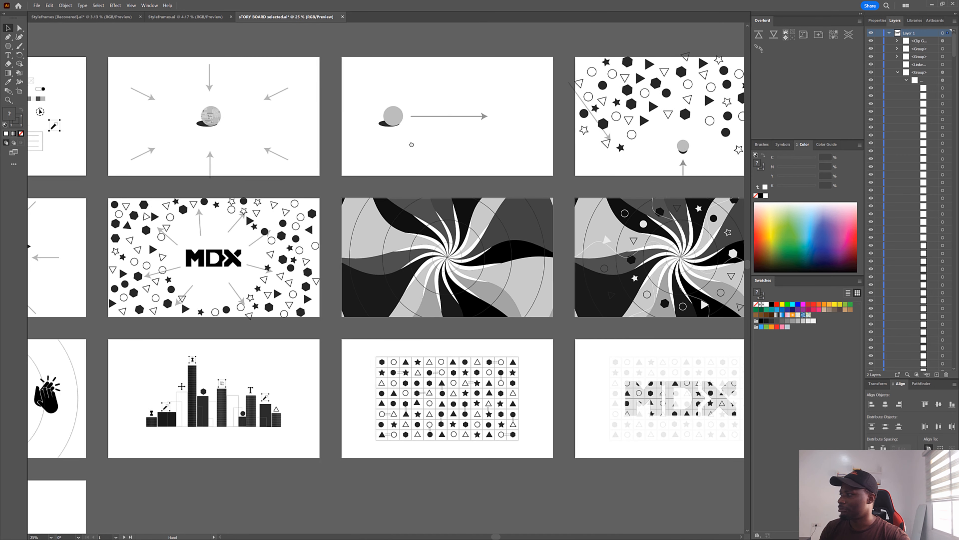
mouse_move(412, 143)
mouse_down()
mouse_move(335, 140)
mouse_move(382, 147)
mouse_move(393, 133)
mouse_up()
mouse_move(242, 251)
mouse_down()
mouse_move(327, 165)
mouse_move(430, 155)
mouse_up()
mouse_move(288, 159)
mouse_down()
mouse_move(396, 142)
mouse_move(321, 114)
mouse_move(223, 140)
mouse_up()
mouse_move(443, 159)
mouse_down()
mouse_move(315, 183)
mouse_move(314, 217)
mouse_up()
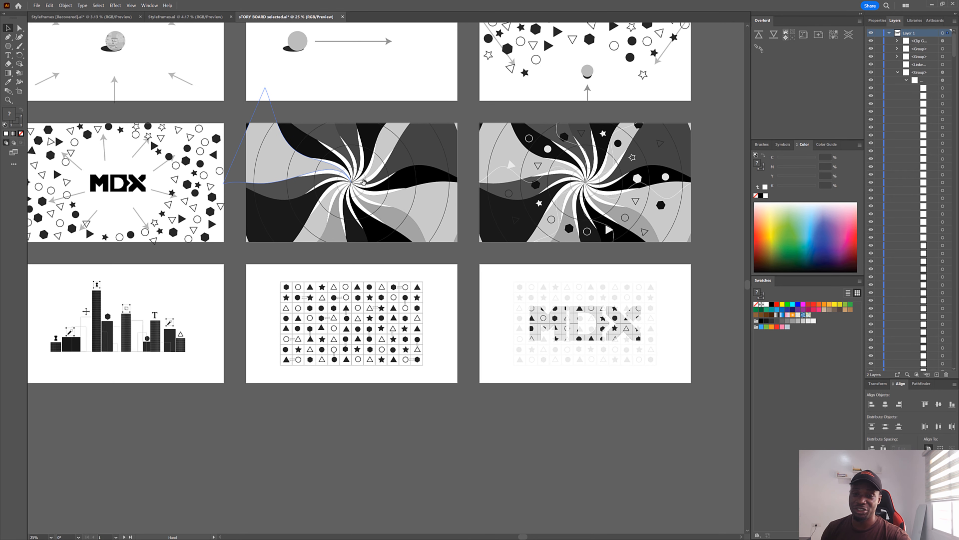
drag(363, 182, 401, 154)
scroll(399, 164, down, 1)
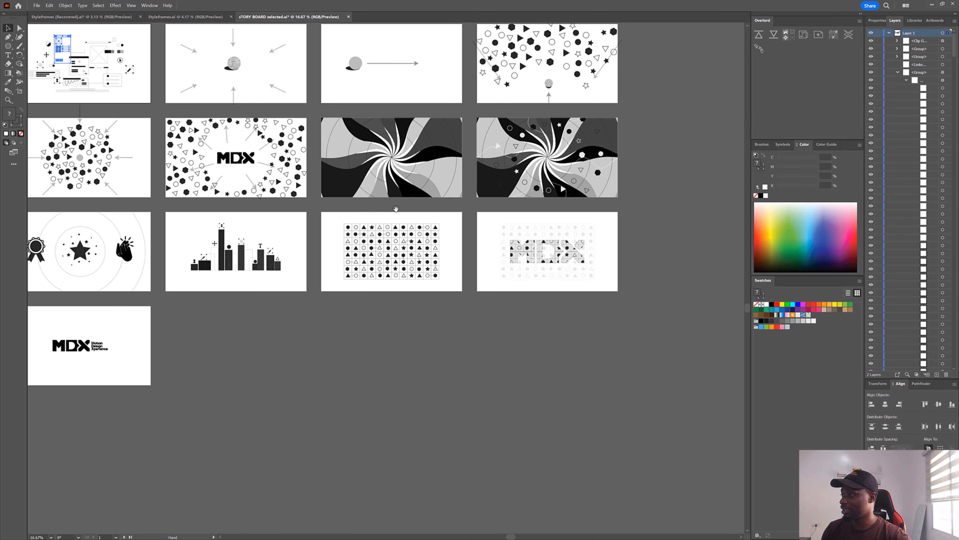
drag(395, 208, 401, 227)
scroll(372, 259, up, 1)
drag(372, 261, 418, 243)
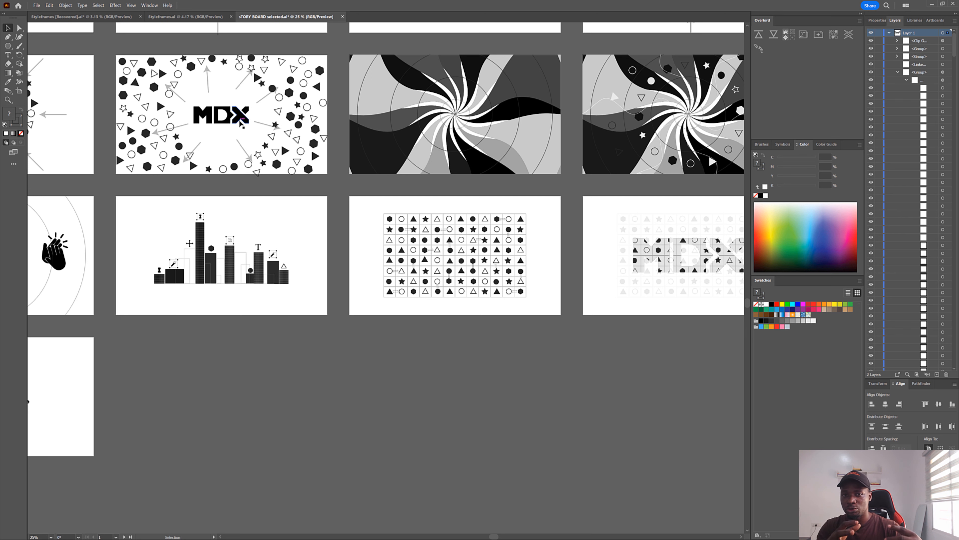
scroll(242, 123, down, 2)
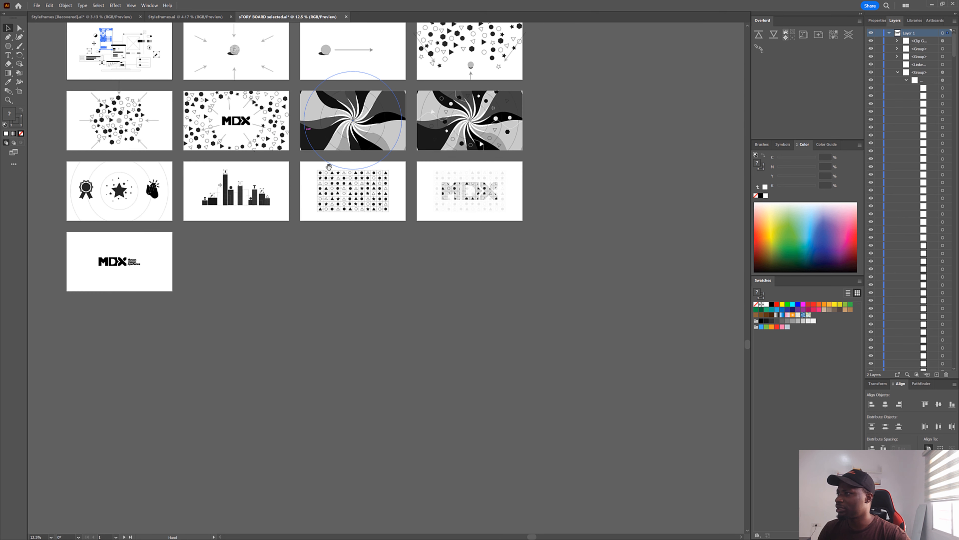
drag(431, 107, 496, 194)
scroll(363, 185, up, 1)
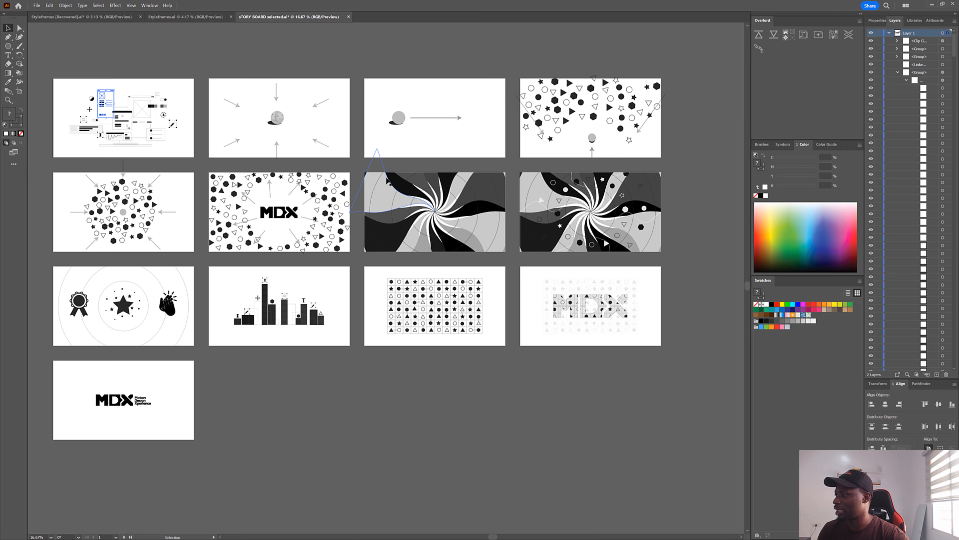
Release the clipping mask on the plain spiral artwork in the third frame of the second row.
drag(389, 181, 364, 142)
click(378, 165)
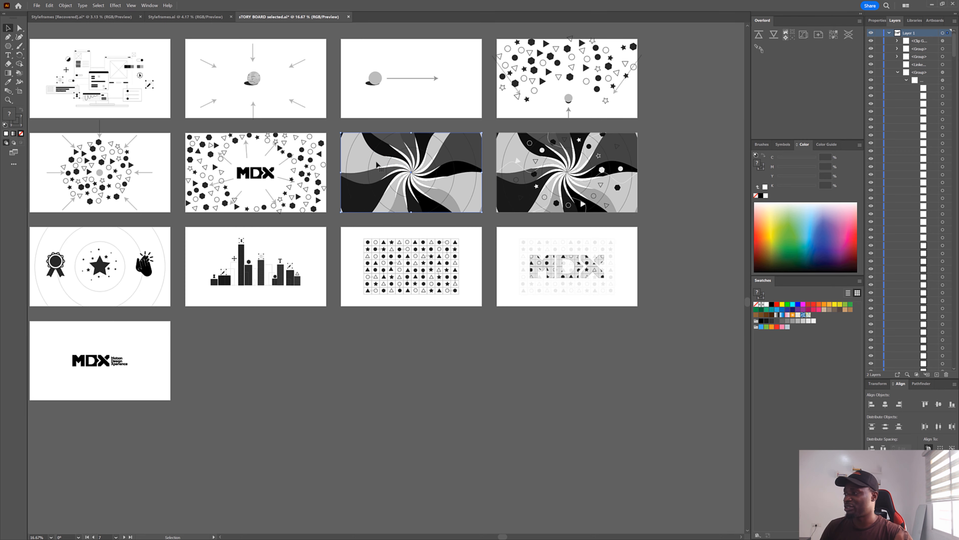
right_click(377, 164)
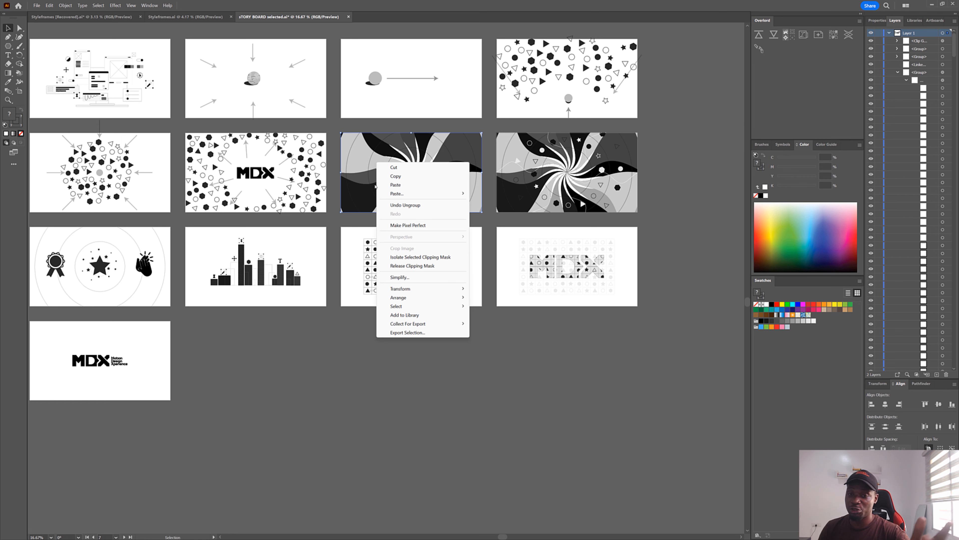
click(412, 265)
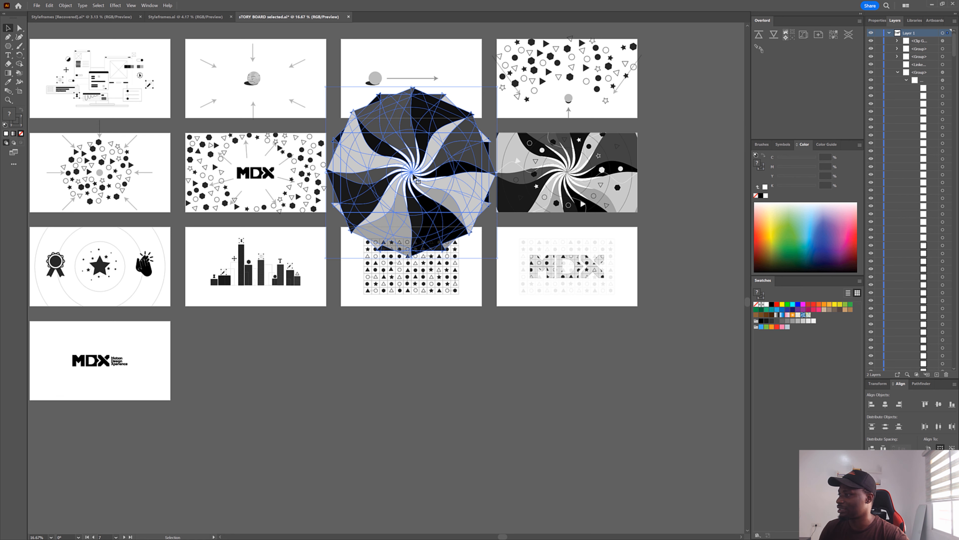
Duplicate the unmasked spiral artwork onto the empty canvas below the storyboard frames.
scroll(419, 167, down, 3)
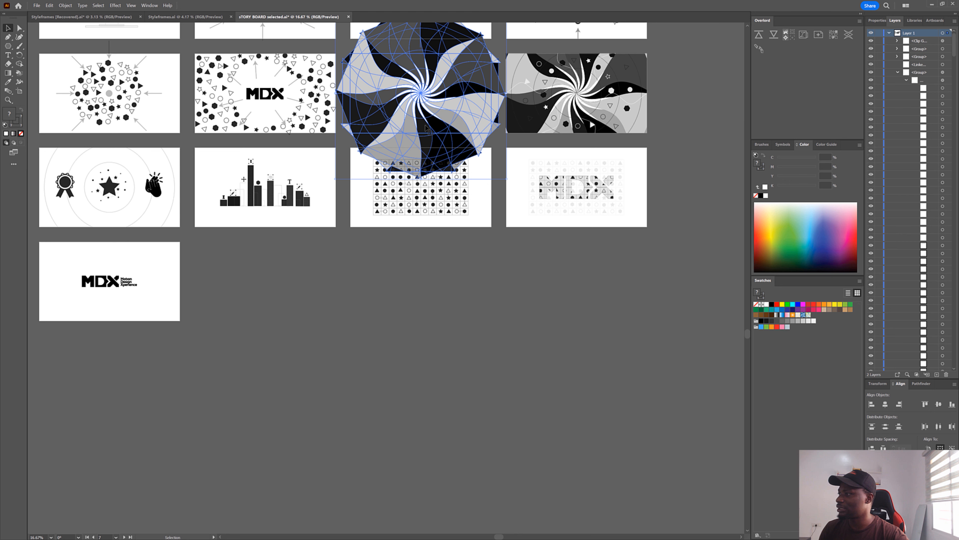
drag(427, 128, 382, 413)
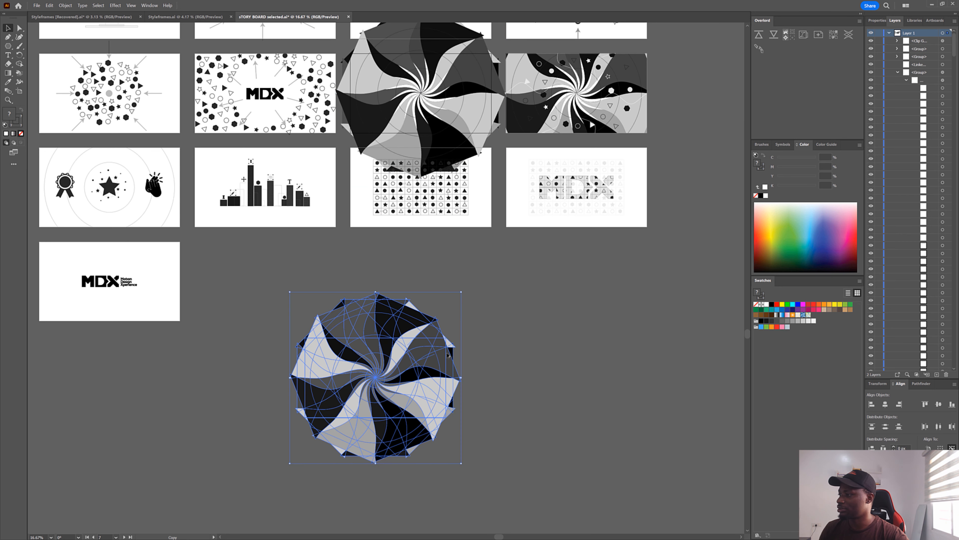
scroll(481, 243, down, 3)
scroll(435, 274, up, 2)
scroll(332, 225, down, 2)
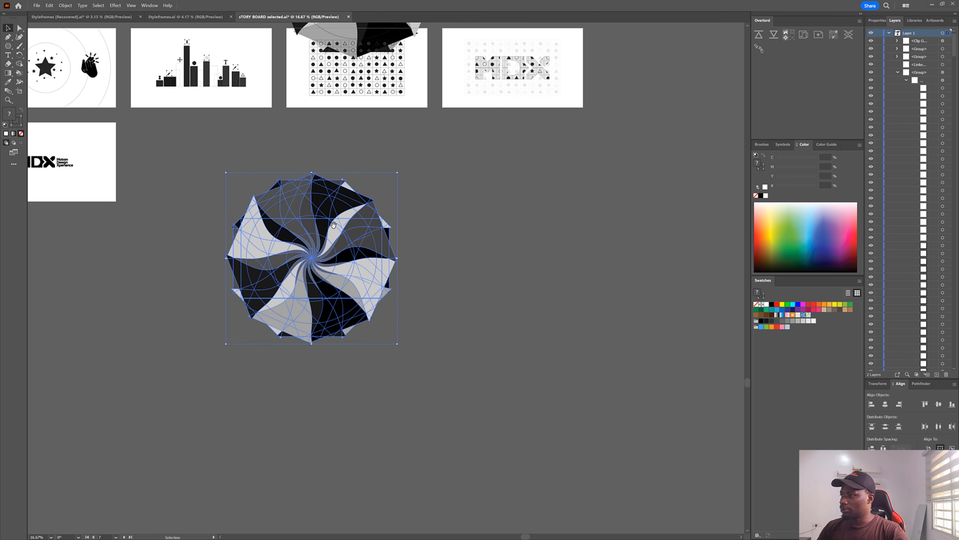
Ungroup the copied spiral and move its front pinwheel to the right, clear of the other pinwheel.
scroll(333, 225, down, 1)
right_click(365, 216)
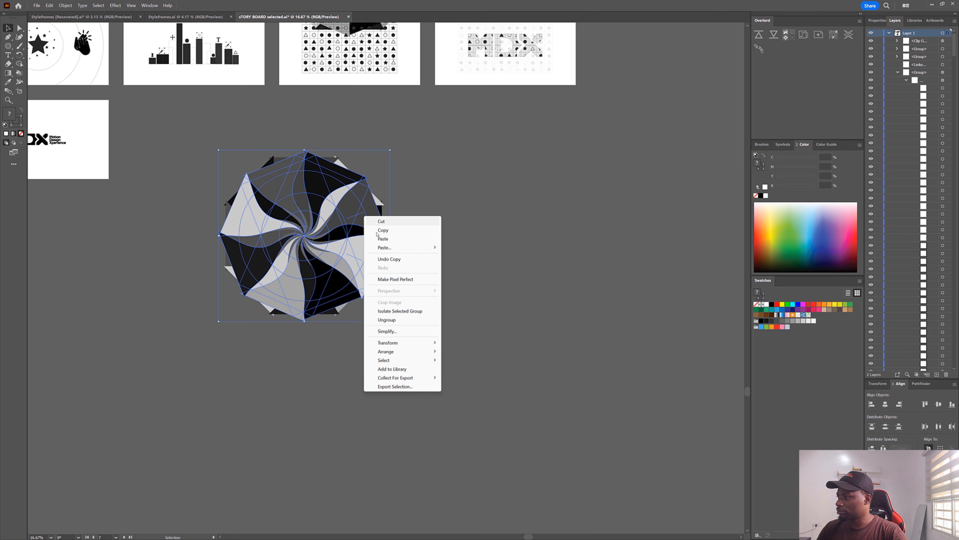
click(387, 319)
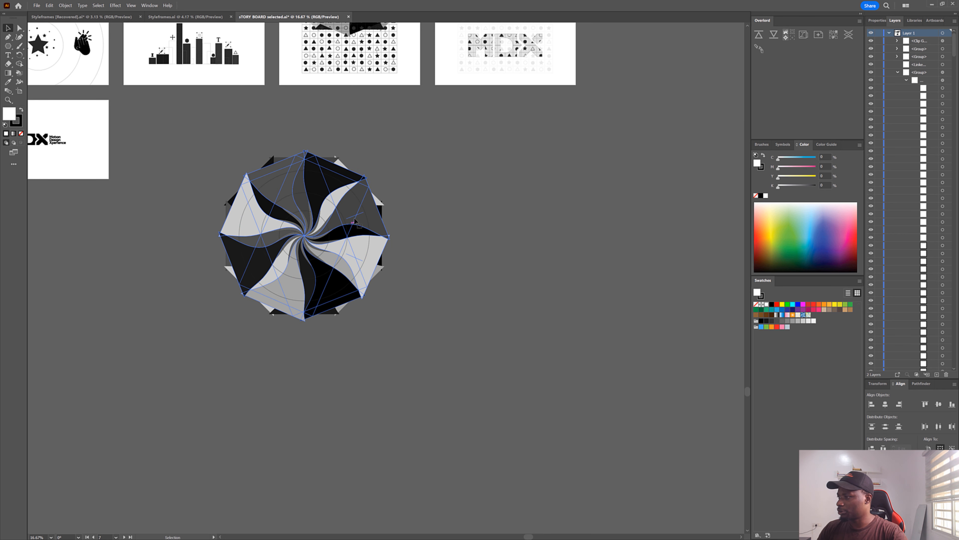
drag(354, 221, 562, 209)
Ungroup the right-hand pinwheel and move its dark grey upper-right blade out beside it.
drag(440, 233, 368, 246)
right_click(487, 222)
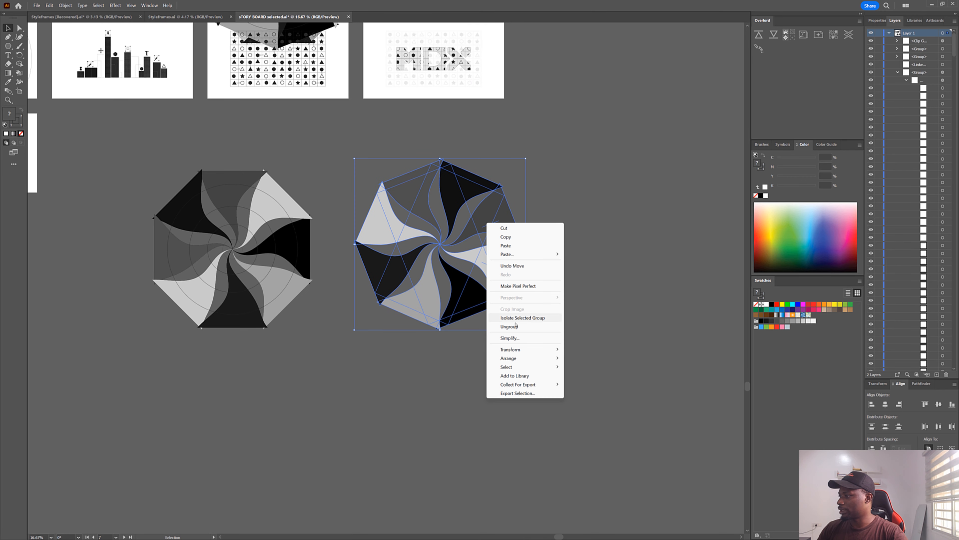
click(515, 326)
click(490, 216)
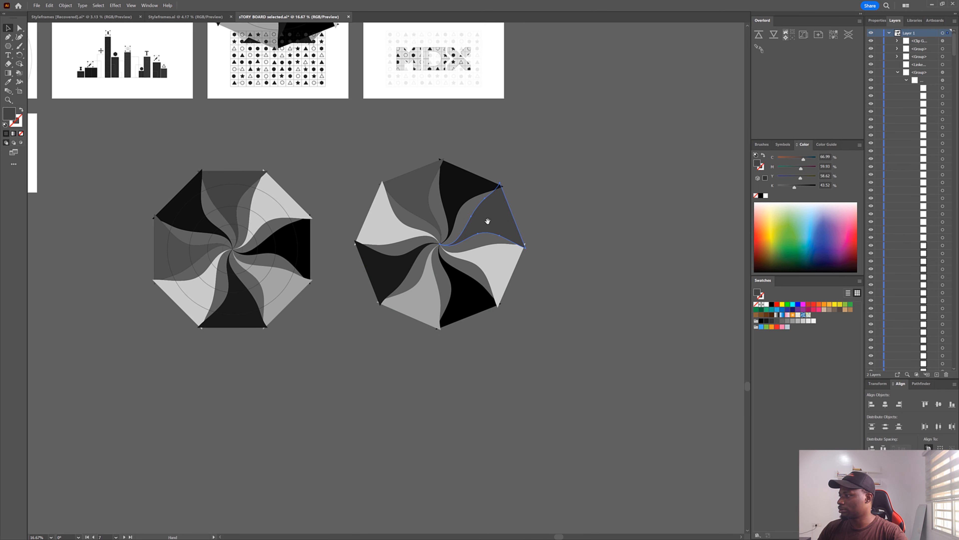
drag(488, 221, 489, 257)
drag(507, 269, 483, 248)
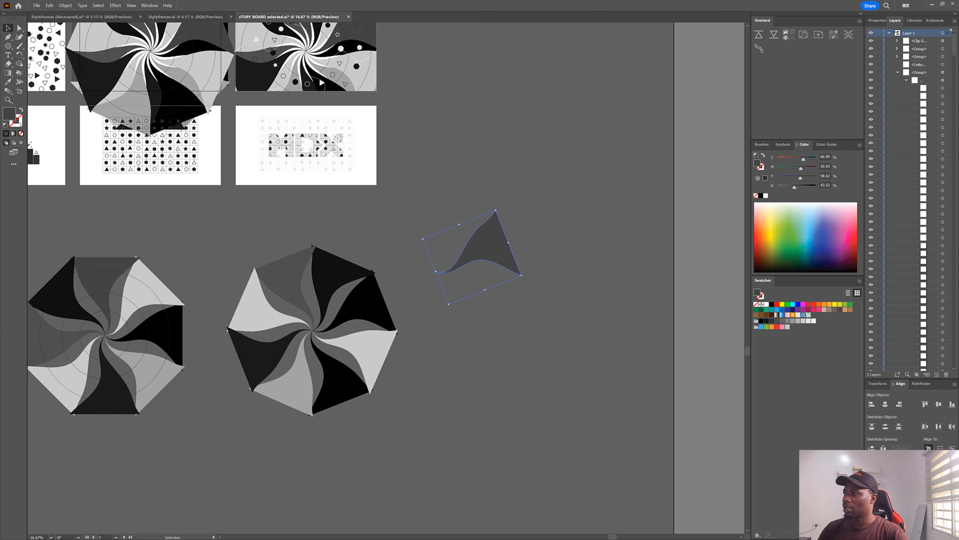
Duplicate the MDX logo artboard with its artwork directly below the original using the Artboard tool.
right_click(8, 46)
drag(140, 130, 238, 75)
drag(104, 121, 168, 134)
click(21, 91)
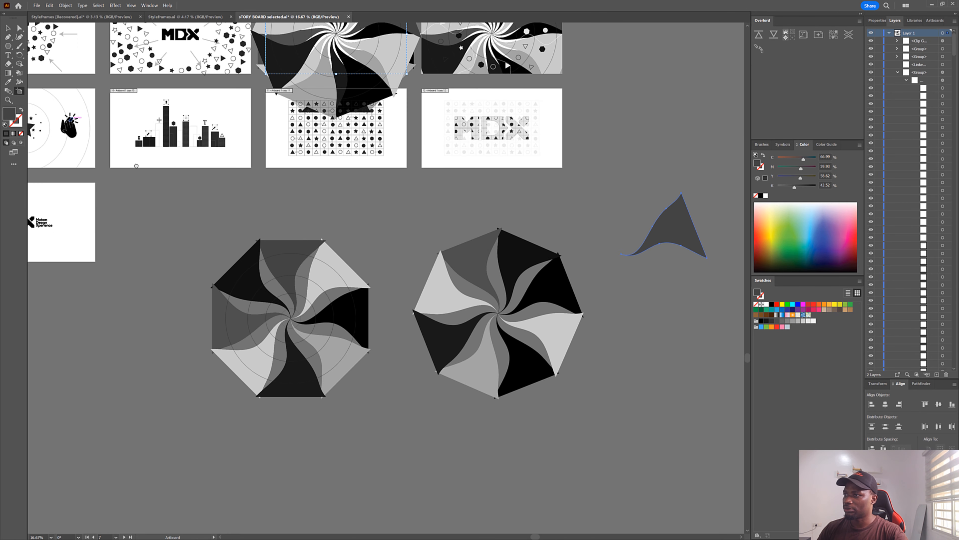
drag(86, 221, 246, 163)
drag(220, 195, 221, 310)
key(v)
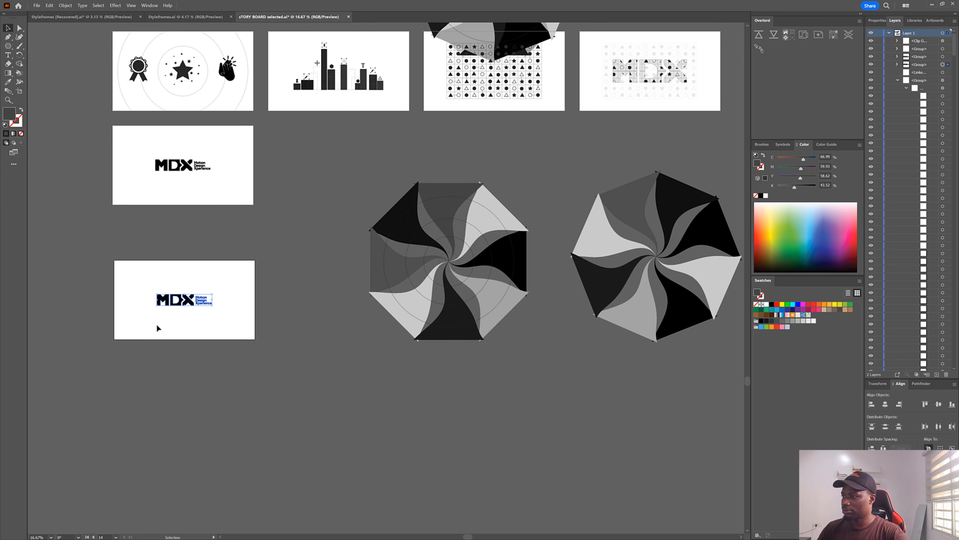
Delete the MDX logo from the duplicated artboard, leaving the white canvas empty.
key(Delete)
drag(189, 289, 365, 180)
scroll(210, 259, up, 4)
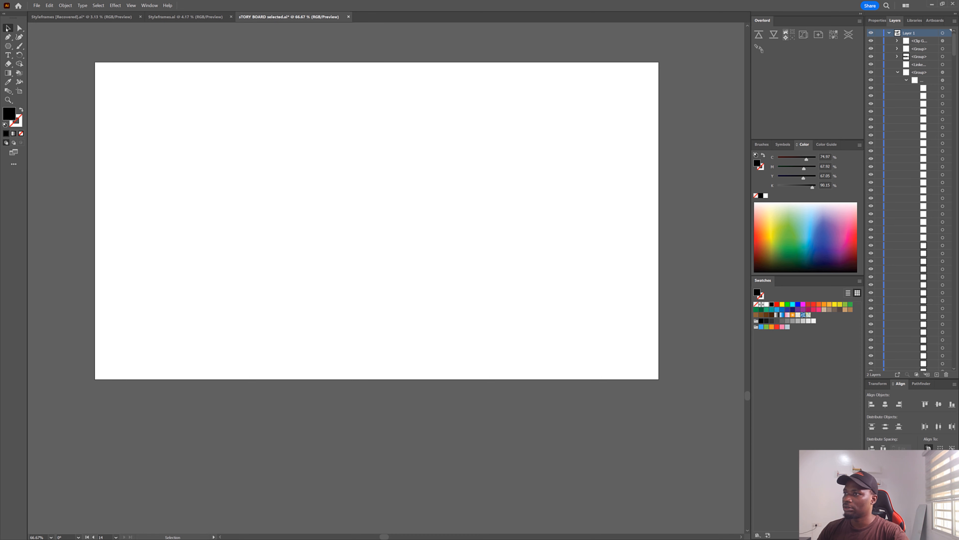
Draw a solid black three-sided polygon in the upper-left part of the empty artboard with the Polygon tool.
drag(259, 135, 313, 175)
key(Up)
key(Up)
key(Up)
key(Down)
key(Down)
key(Down)
key(Up)
key(Up)
key(Up)
key(Up)
key(Up)
key(Down)
key(Down)
key(Down)
key(Down)
key(Down)
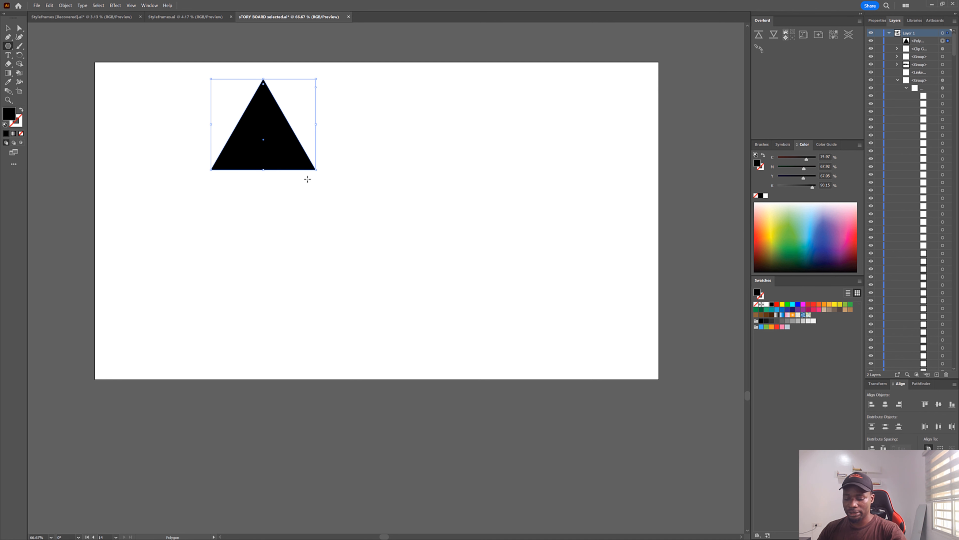
Move the black triangle to the middle of the artboard and rotate it 90° counterclockwise so its tip points left.
key(v)
drag(296, 141, 409, 208)
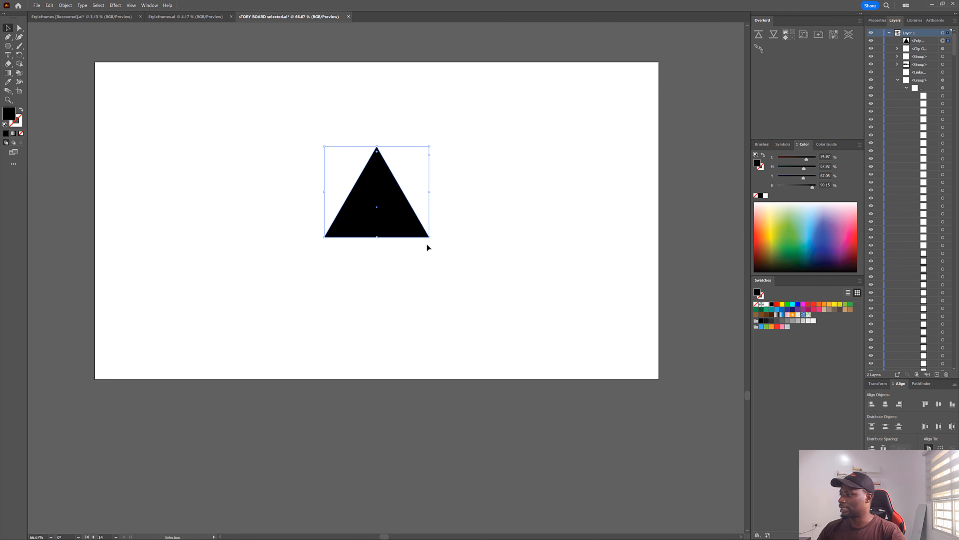
drag(430, 240, 434, 150)
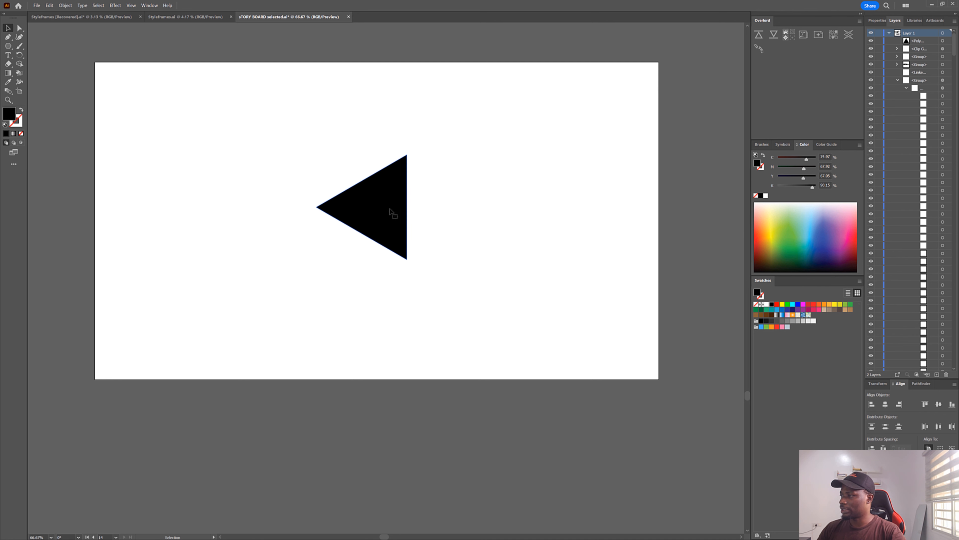
Stretch the triangle horizontally into a long narrow wedge, about two and a half times its original length.
drag(316, 207, 210, 206)
key(ctrl+z)
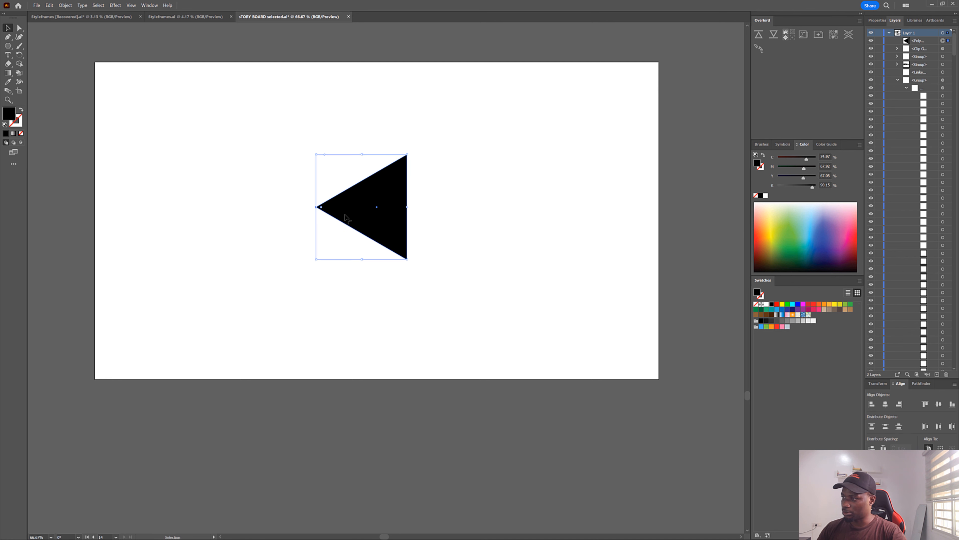
drag(317, 208, 410, 213)
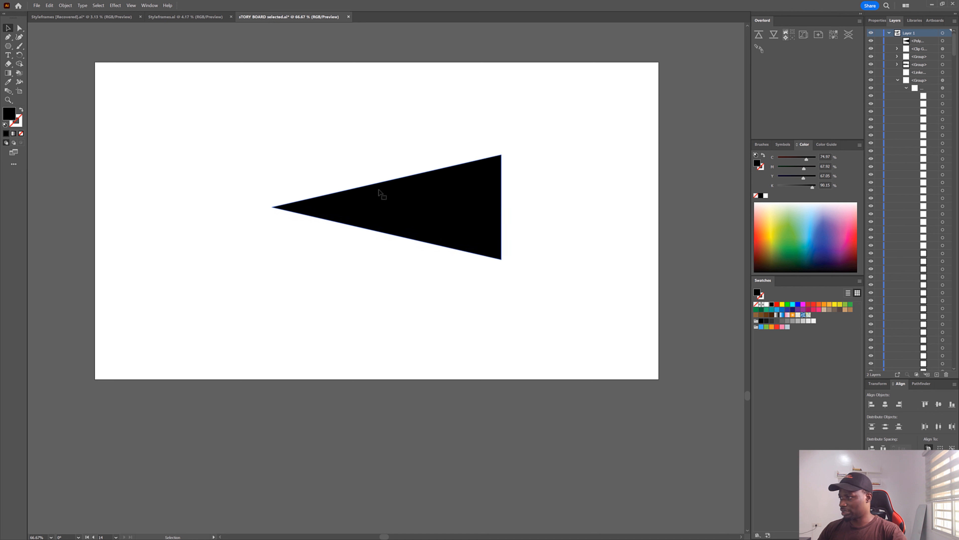
Apply a horizontal Wave warp effect to the wedge and keep its preview unobstructed by the options dialog.
click(115, 5)
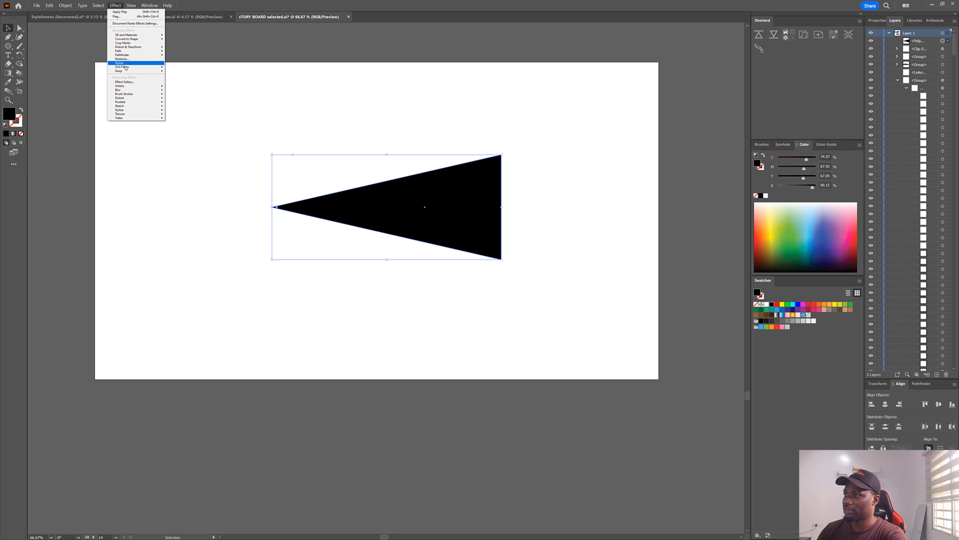
mouse_move(132, 71)
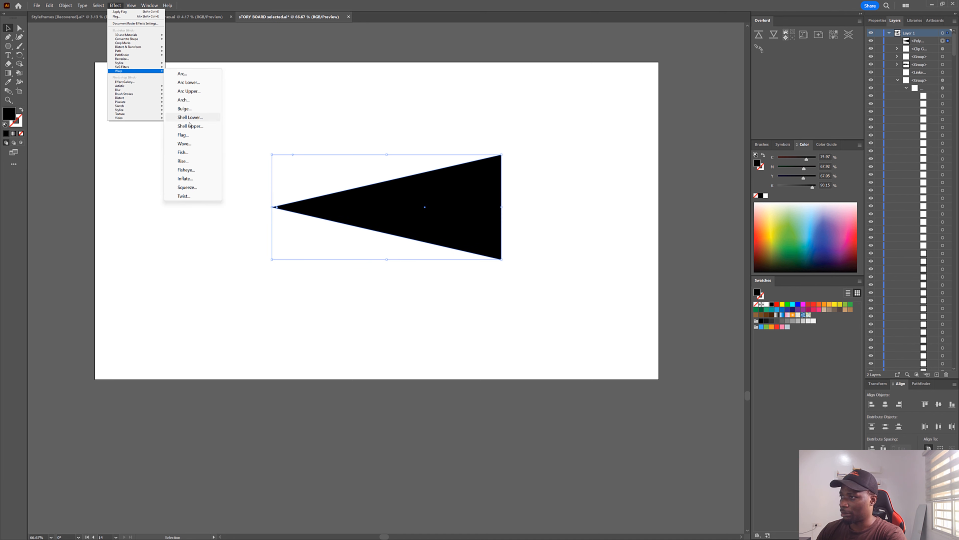
click(184, 143)
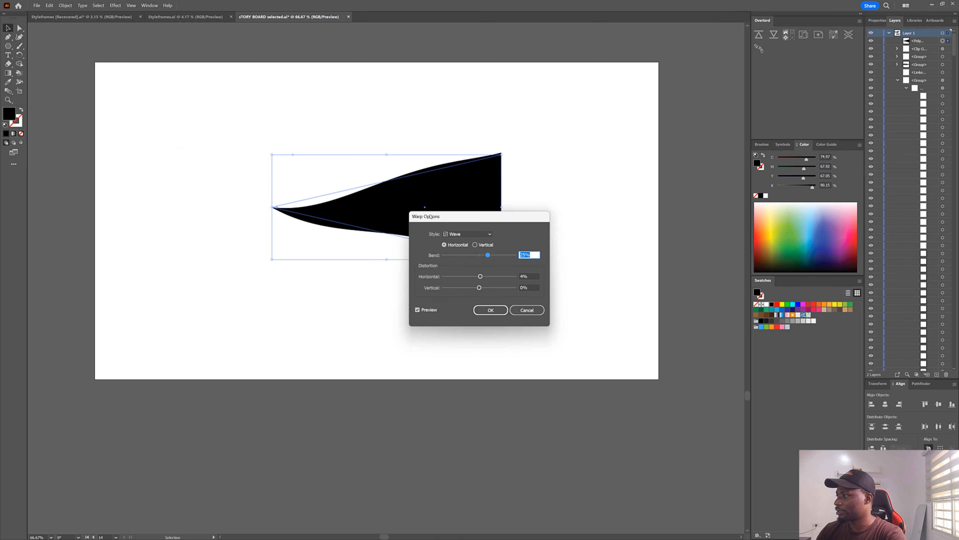
drag(428, 216, 113, 114)
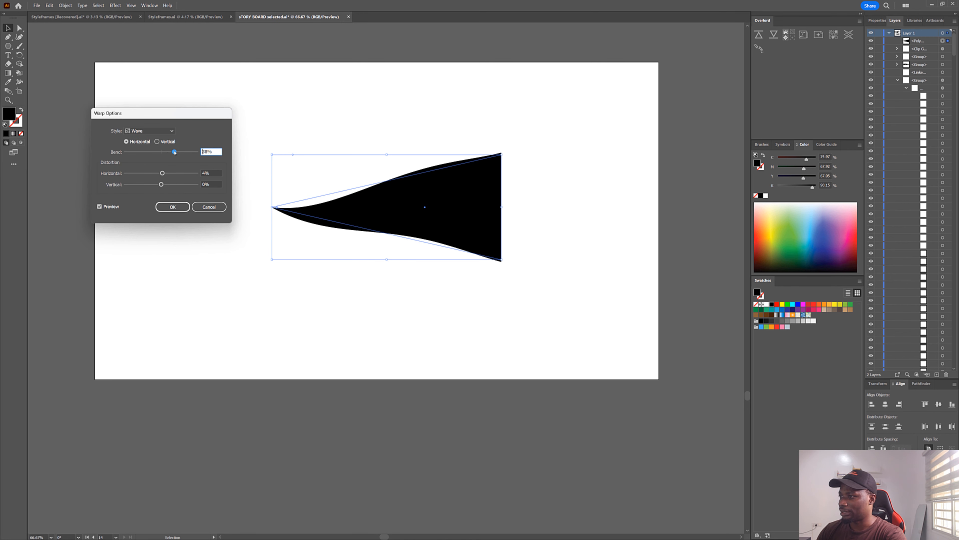
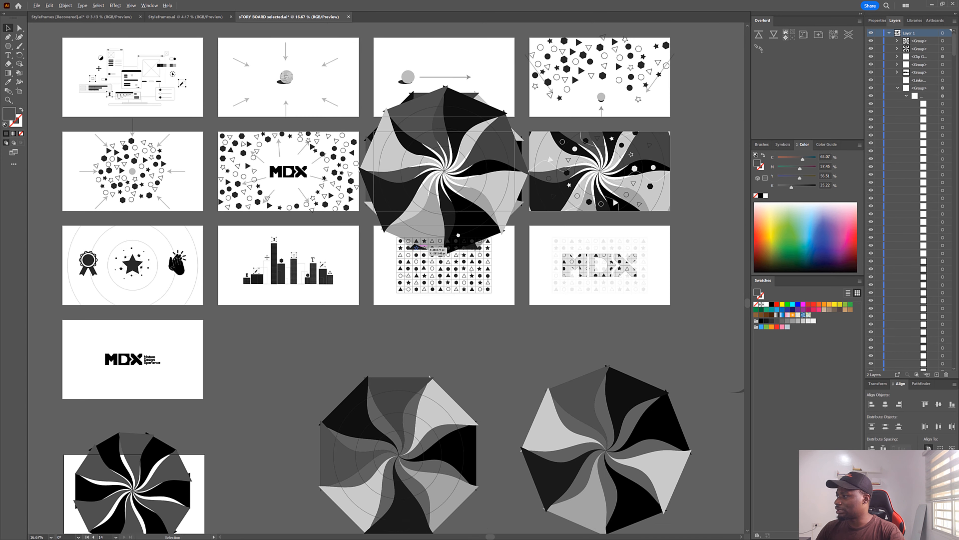
Survey the colour frames in Styleframes.ai, then examine the frames and loose artwork in the Styleframes [Recovered] document.
drag(366, 253, 393, 237)
scroll(393, 264, down, 1)
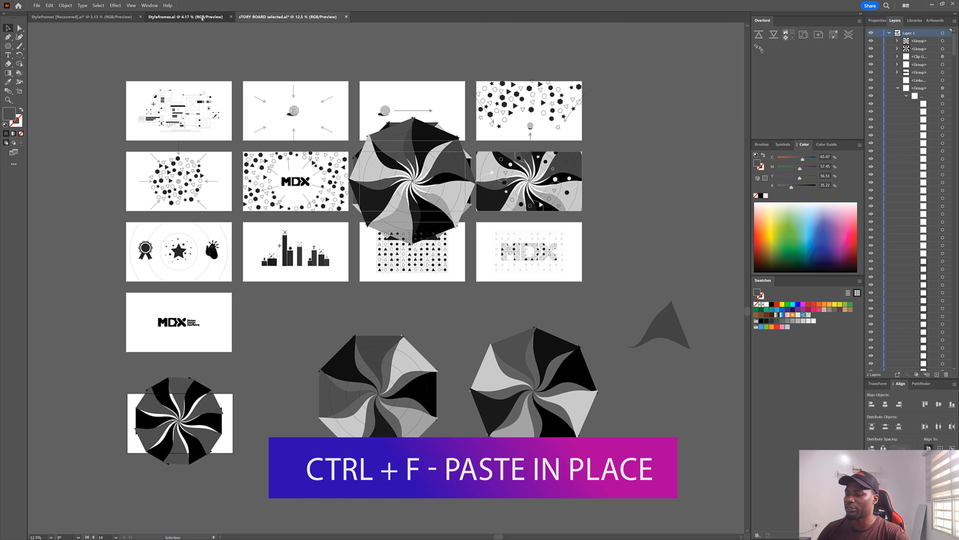
click(185, 17)
drag(132, 74, 228, 94)
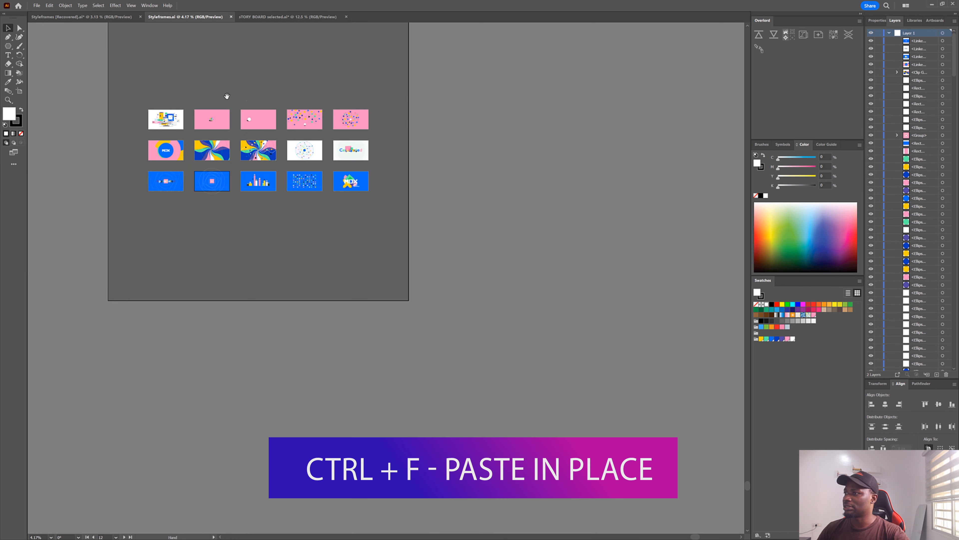
drag(188, 38, 214, 67)
click(83, 17)
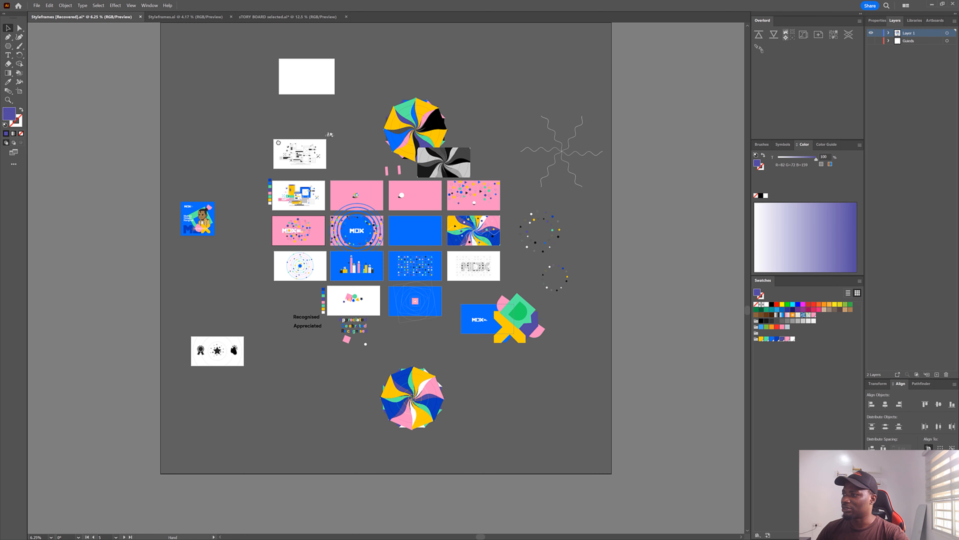
drag(279, 142, 269, 124)
scroll(319, 150, up, 2)
drag(370, 181, 275, 74)
drag(319, 182, 302, 208)
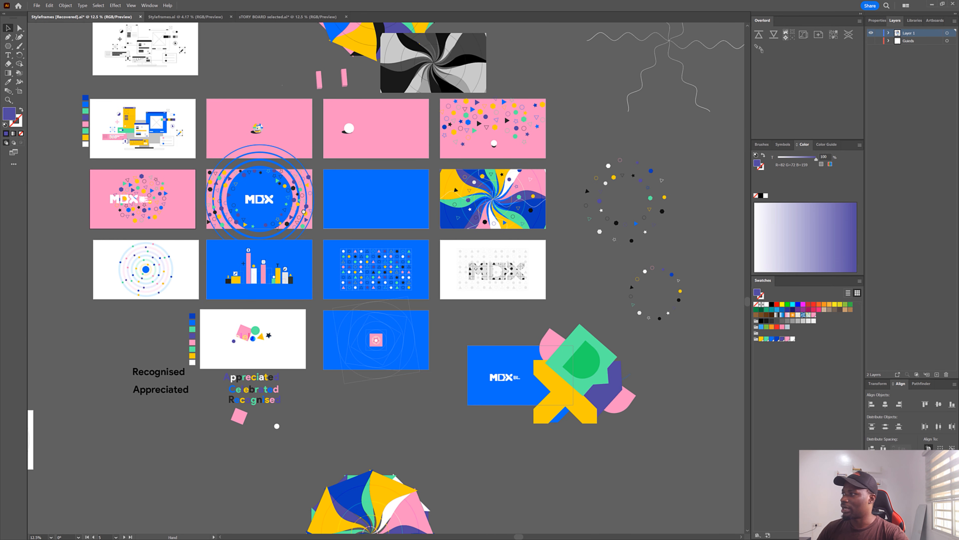
Return to Styleframes.ai and examine its three rows of coloured style frames up close.
click(185, 17)
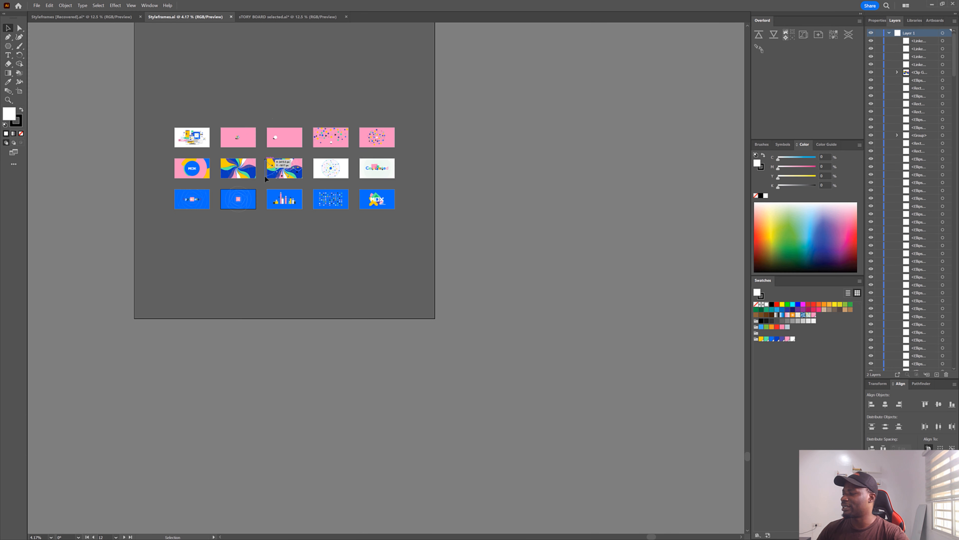
drag(237, 151, 234, 104)
scroll(269, 132, up, 2)
scroll(237, 216, up, 2)
drag(257, 229, 270, 155)
drag(406, 164, 441, 125)
scroll(260, 171, down, 1)
drag(300, 112, 253, 173)
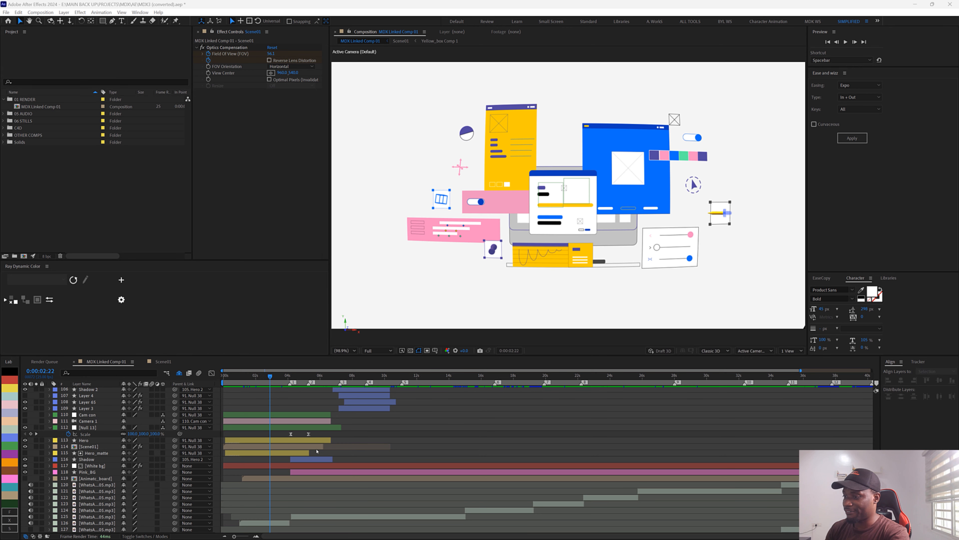
Switch to After Effects and look through the layer stack of MDX Linked Comp 01.
scroll(332, 460, up, 15)
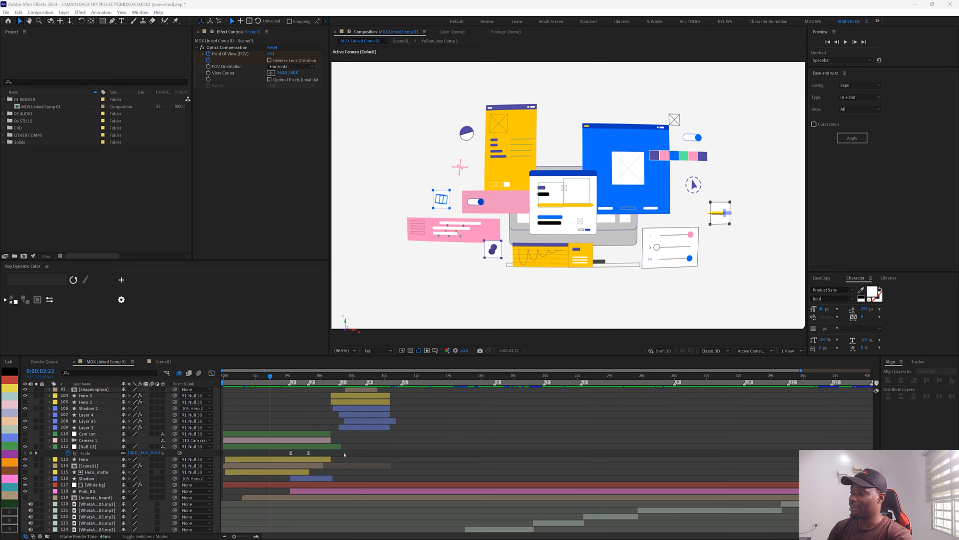
scroll(344, 454, up, 6)
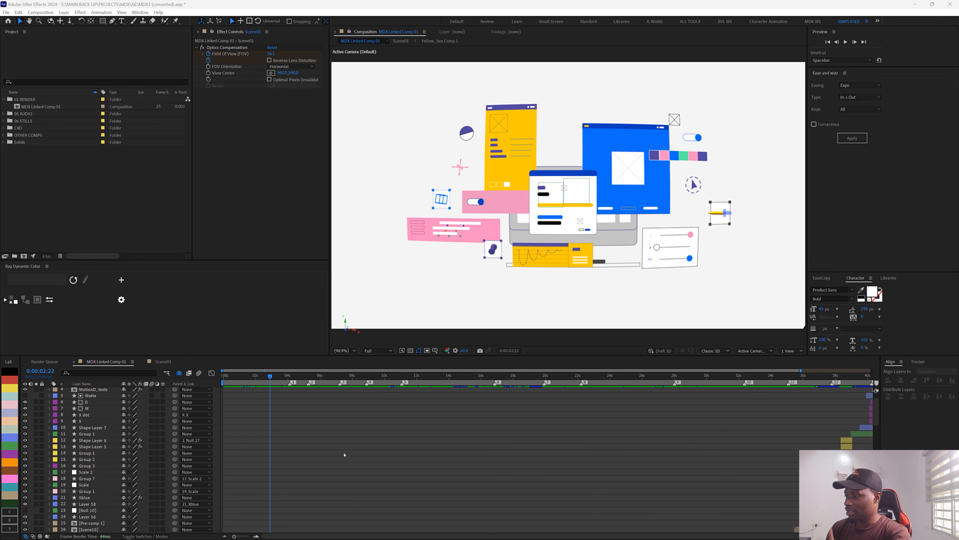
scroll(344, 455, down, 4)
scroll(344, 454, down, 15)
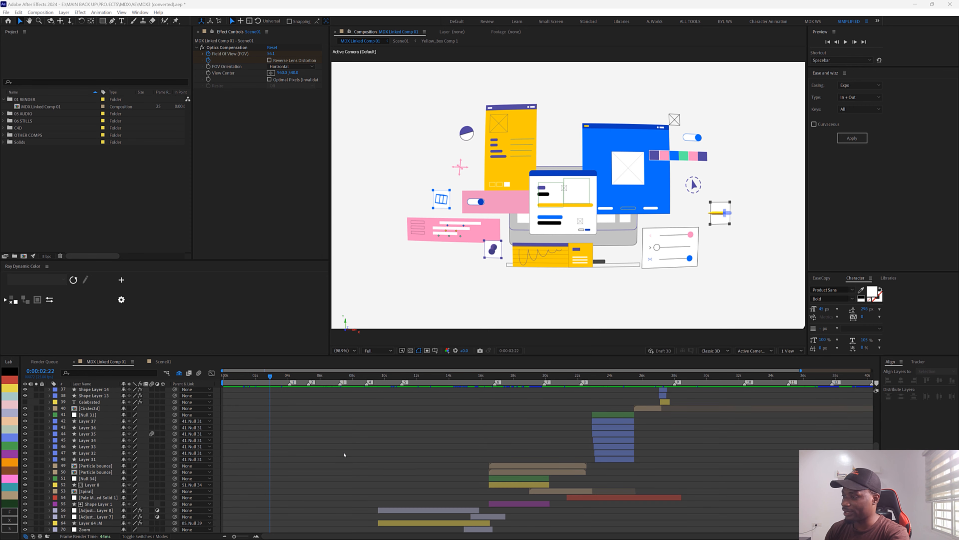
scroll(344, 454, down, 1)
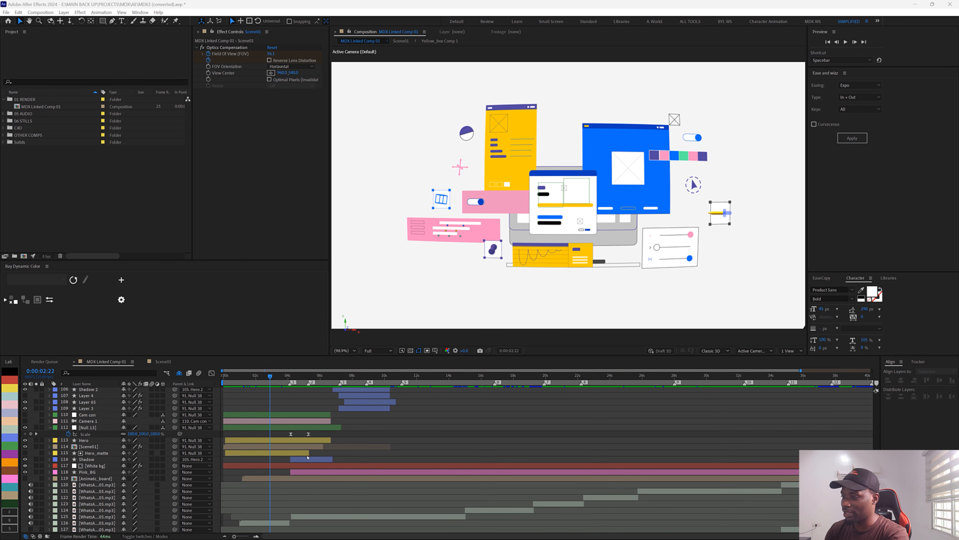
scroll(303, 431, up, 1)
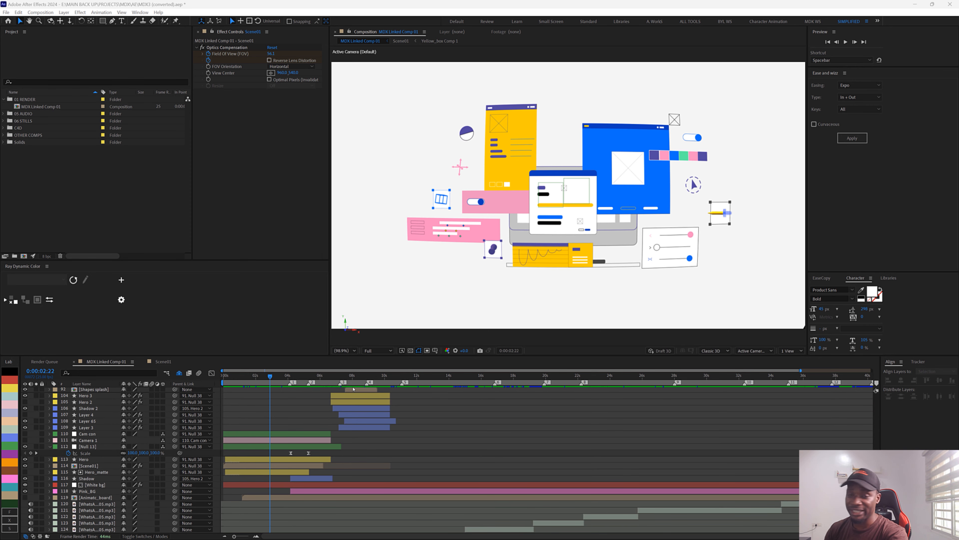
scroll(353, 389, down, 1)
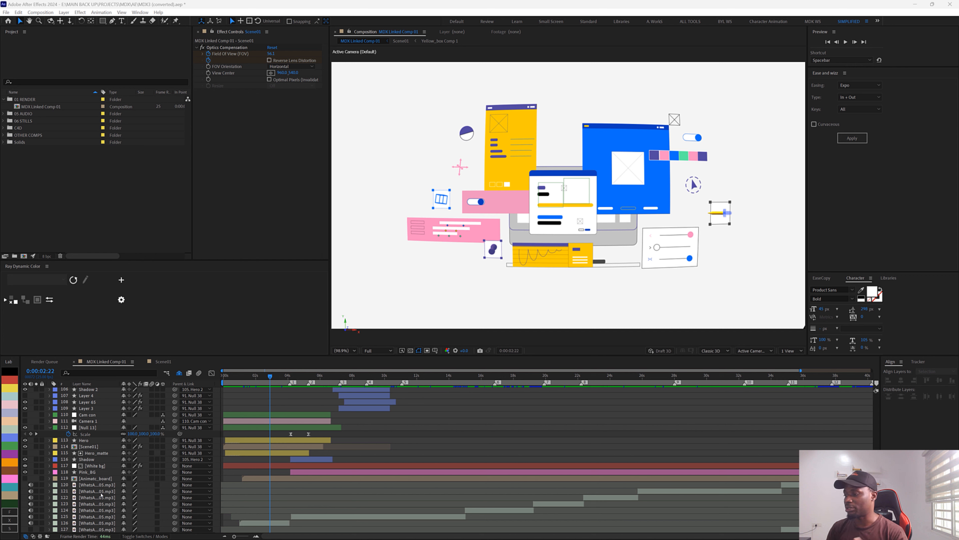
Select individual WhatsApp audio layers beneath the animatic in turn to inspect the voice-over clips.
click(96, 492)
click(96, 510)
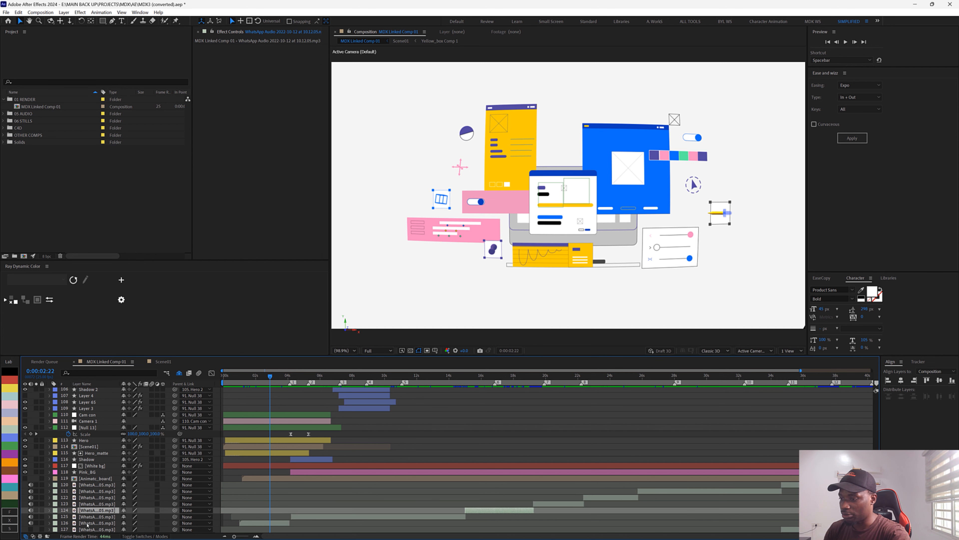
click(95, 522)
click(88, 484)
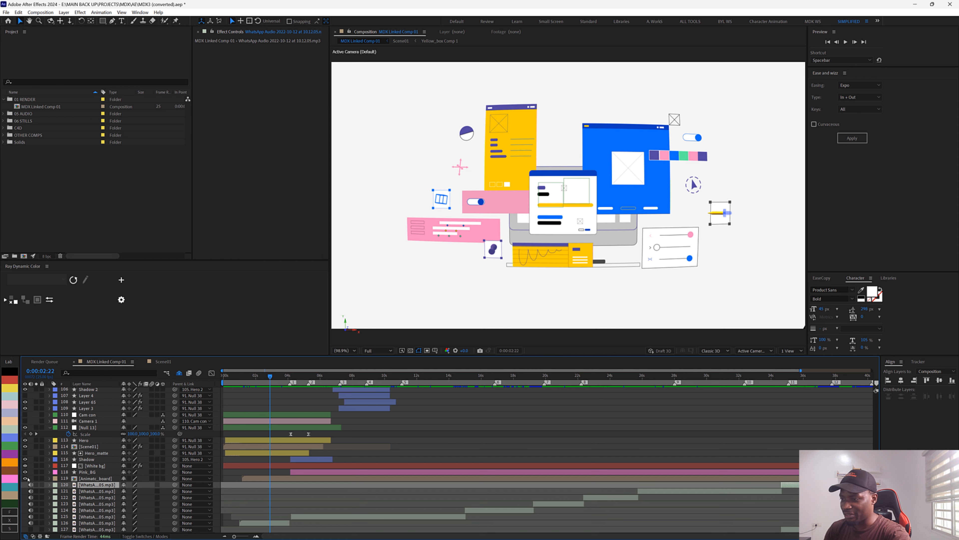
Solo the Animatic_board layer and scrub along the timeline to review the black-and-white animatic.
click(36, 479)
click(86, 478)
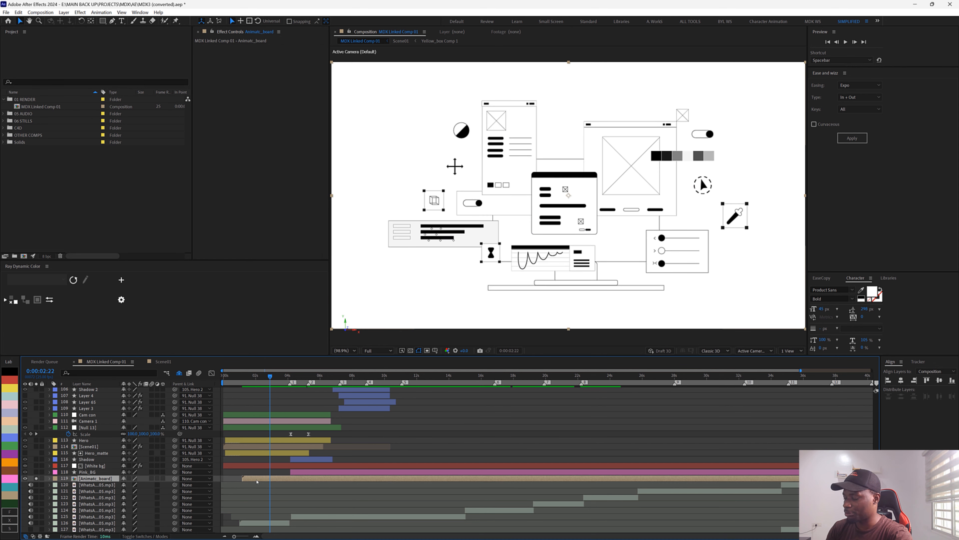
drag(270, 376, 669, 376)
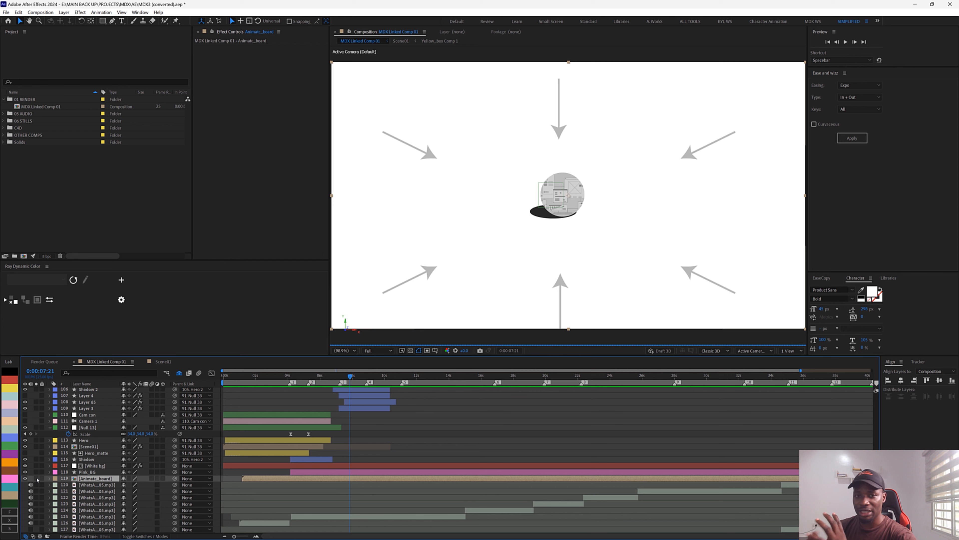
Hide the Animatic_board layer to return to the coloured animation, and select the Pink_BG layer.
click(25, 478)
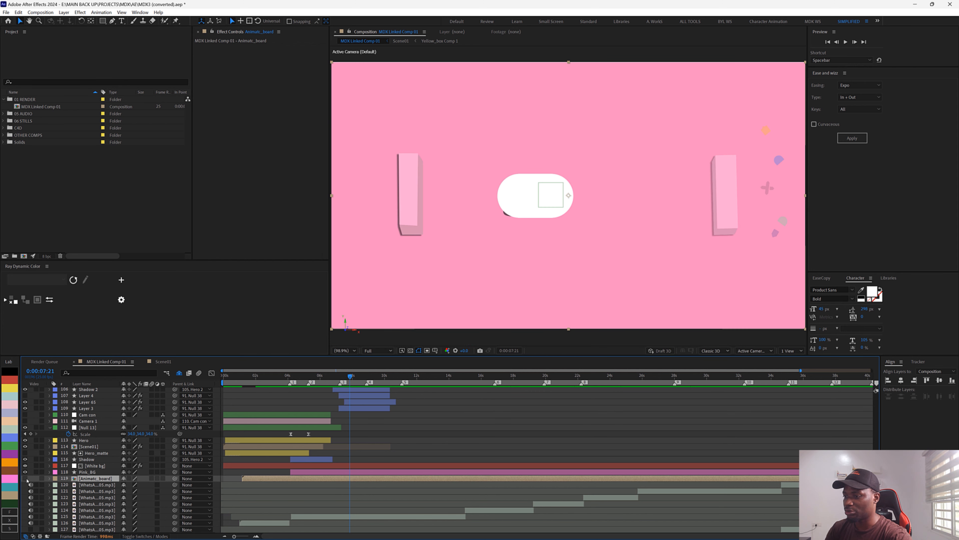
key(F2)
click(87, 472)
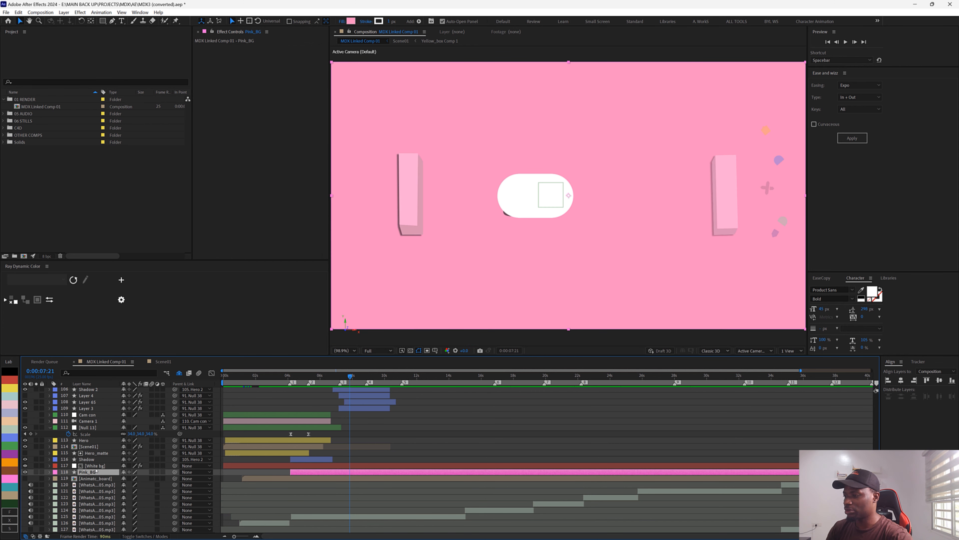
Scrub the playhead back to 0:00:05:05 to examine the circle on the pink background and its layers.
scroll(279, 378, up, 8)
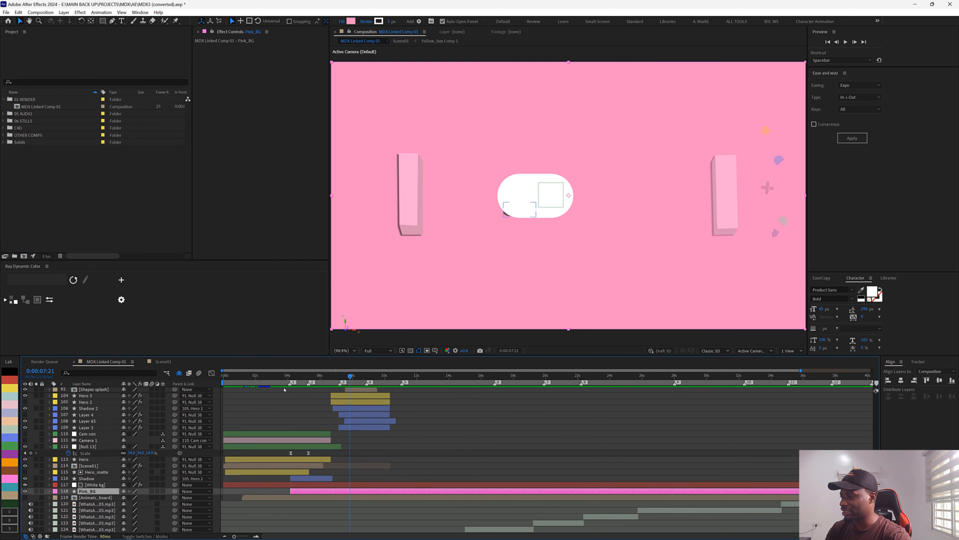
click(305, 375)
mouse_move(318, 374)
mouse_down()
mouse_move(417, 373)
mouse_move(308, 375)
mouse_up()
scroll(114, 446, down, 5)
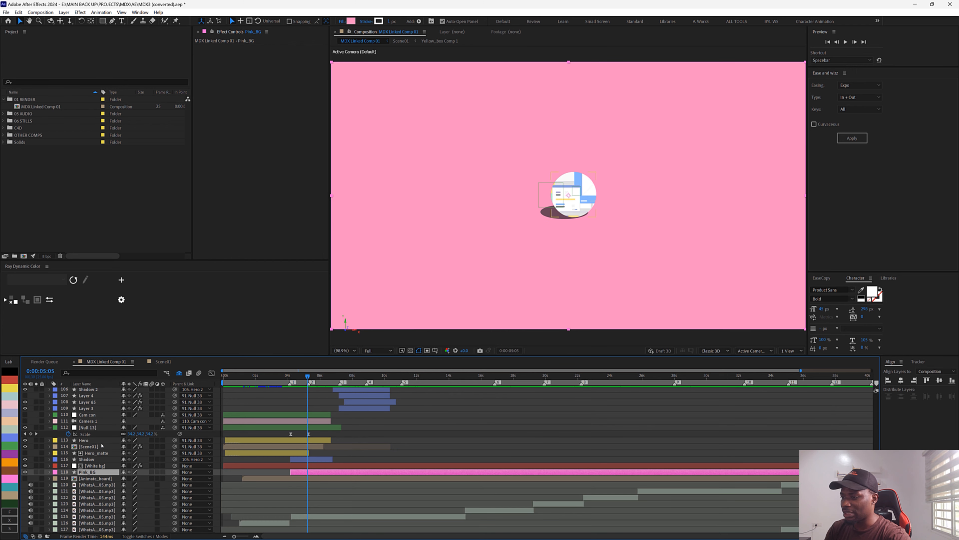
Open the Scene01 precomposition and scrub to 0:00:01:07 to examine its interface elements and staggered layers.
click(98, 446)
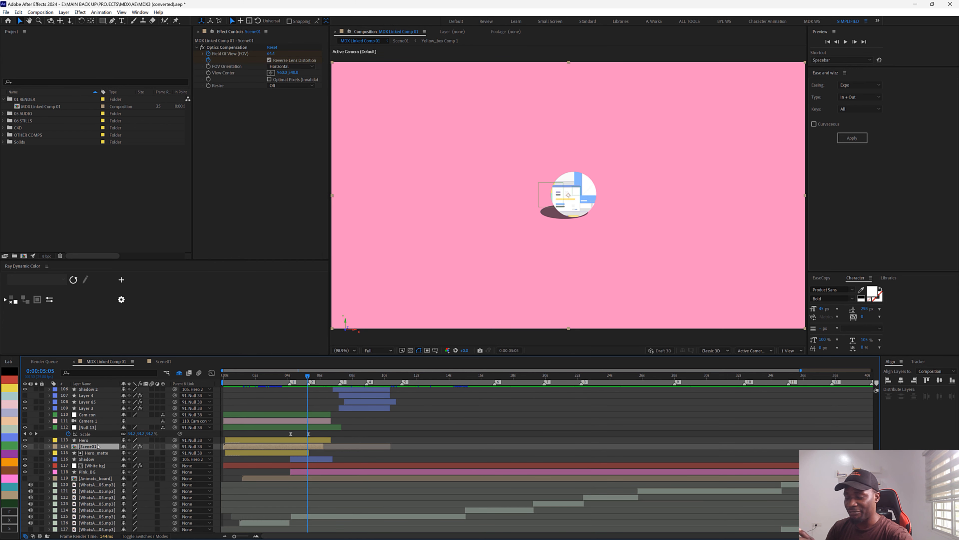
double_click(98, 446)
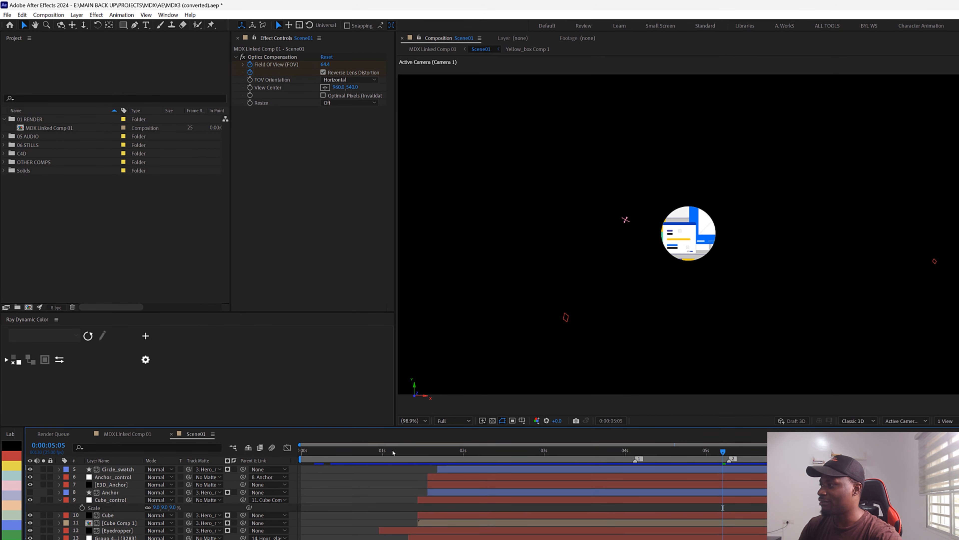
mouse_move(393, 452)
mouse_down()
mouse_move(416, 452)
mouse_move(332, 452)
mouse_move(406, 452)
mouse_up()
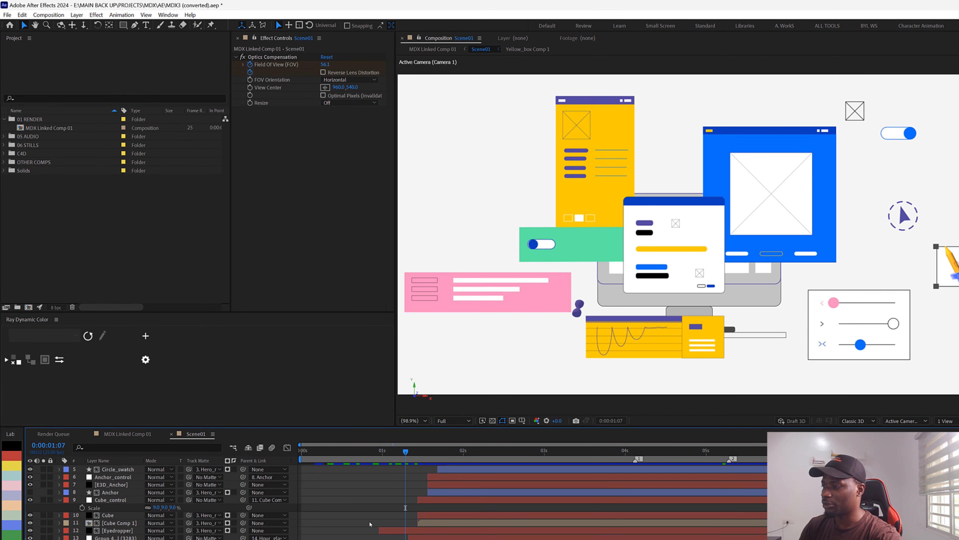
scroll(370, 522, down, 1)
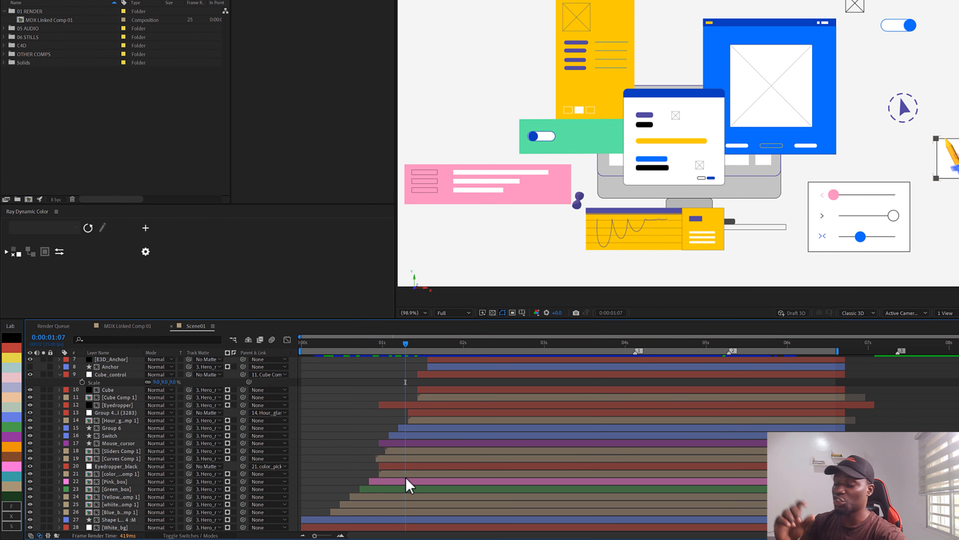
Open the Blue_box Comp 1 precomposition, scrub to 0:00:01:00 to view the box animation, and return to Scene01.
double_click(364, 512)
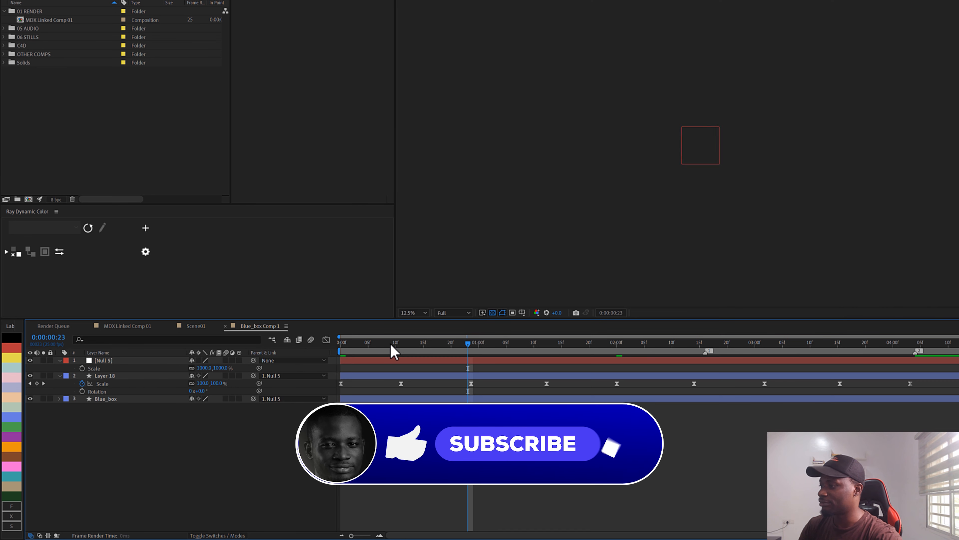
drag(392, 342, 478, 343)
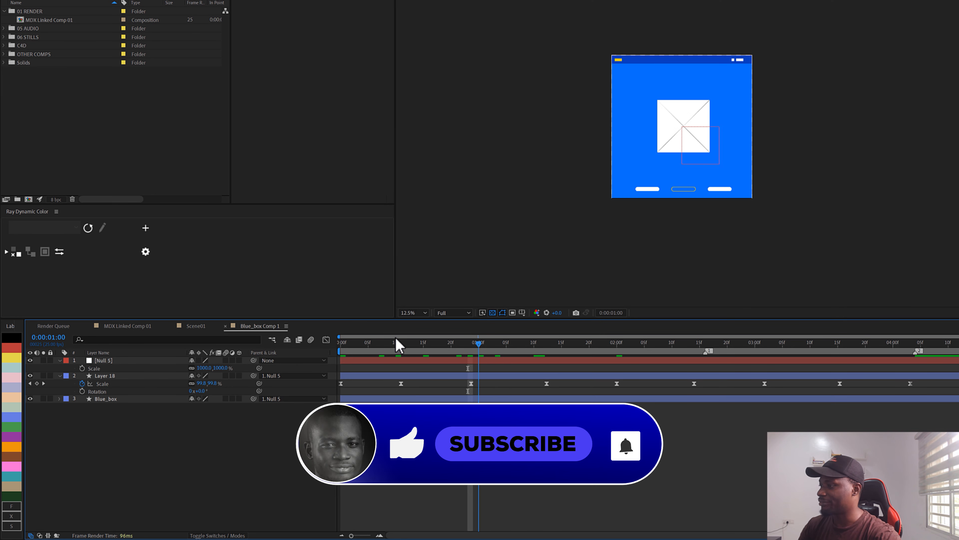
key(Tab)
click(394, 340)
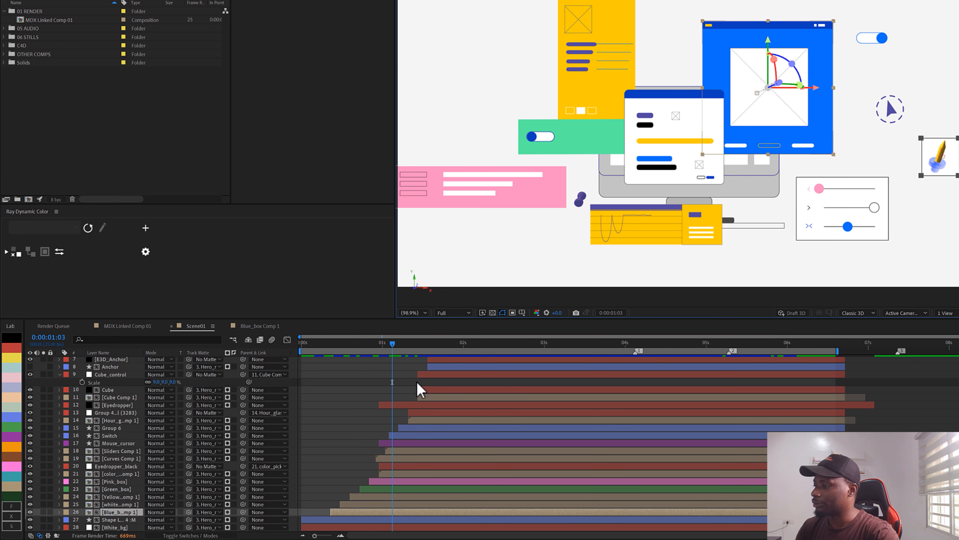
Solo the Hero_matte layer and scrub to 0:00:05:00 to examine the animation of the matte shape.
click(391, 496)
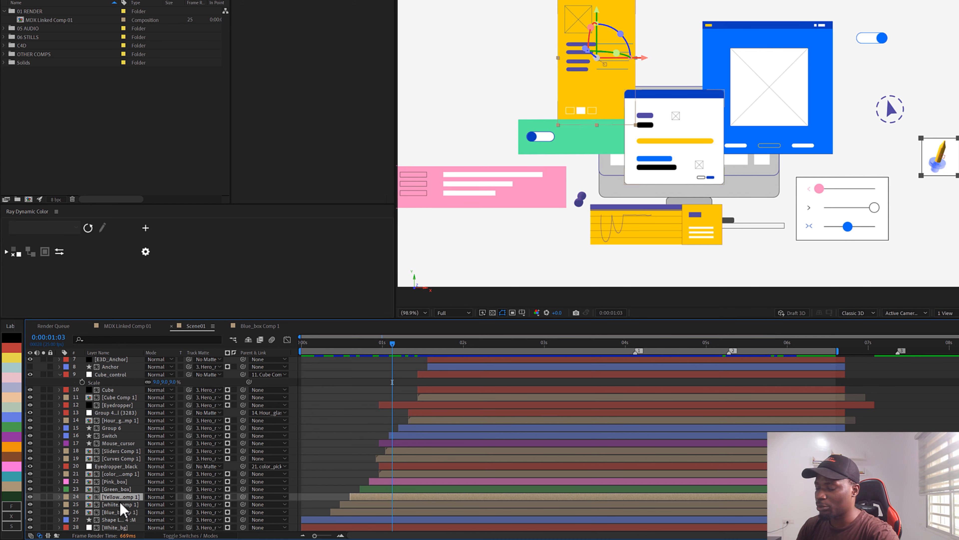
scroll(119, 386, up, 3)
scroll(119, 386, up, 2)
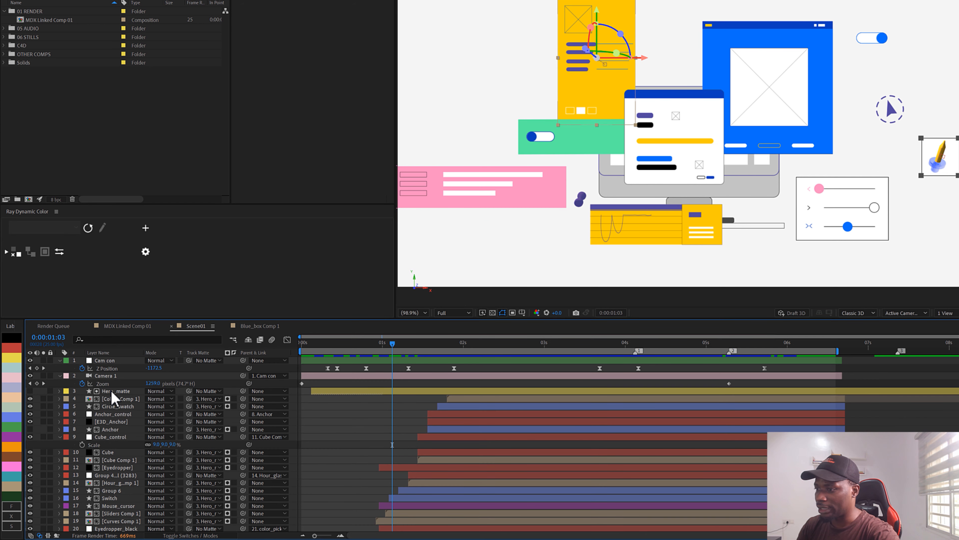
click(128, 391)
scroll(119, 478, down, 2)
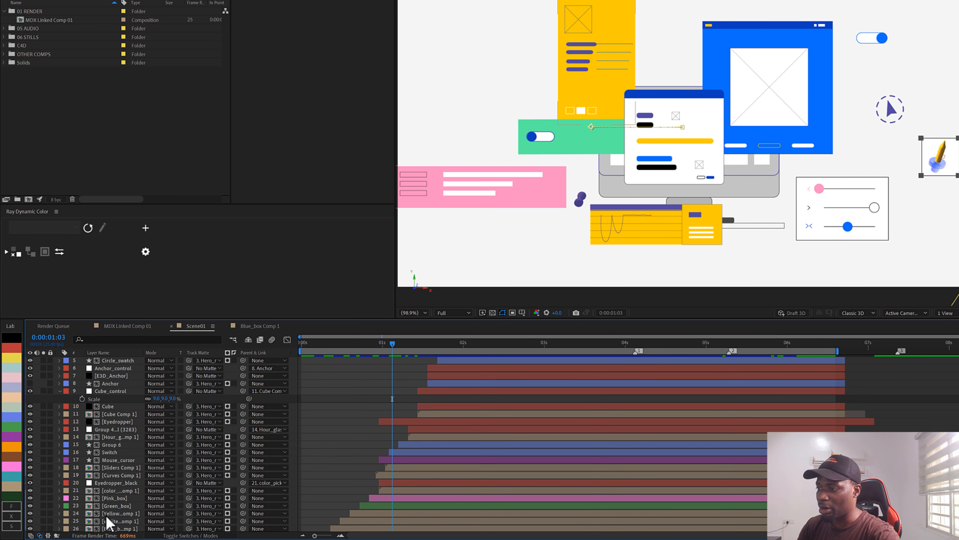
scroll(121, 401, up, 2)
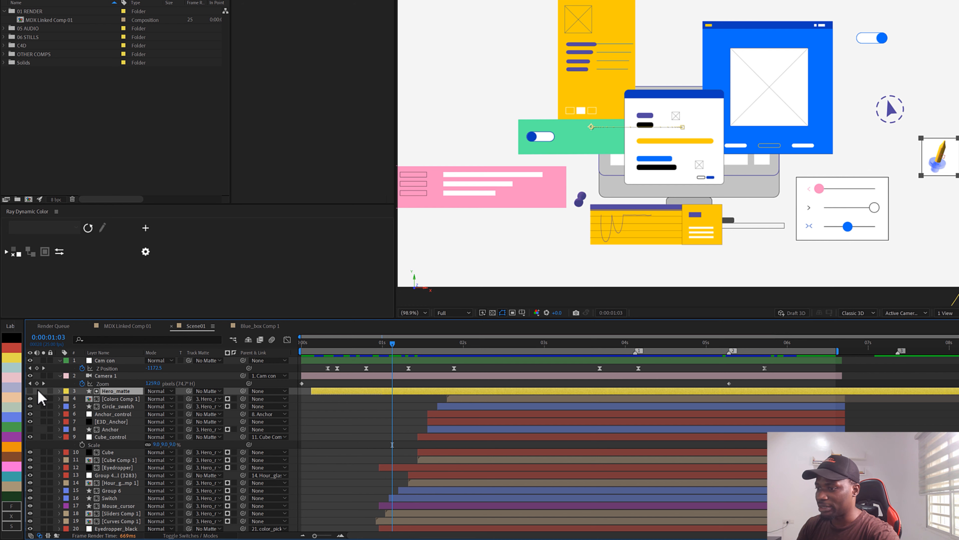
click(44, 390)
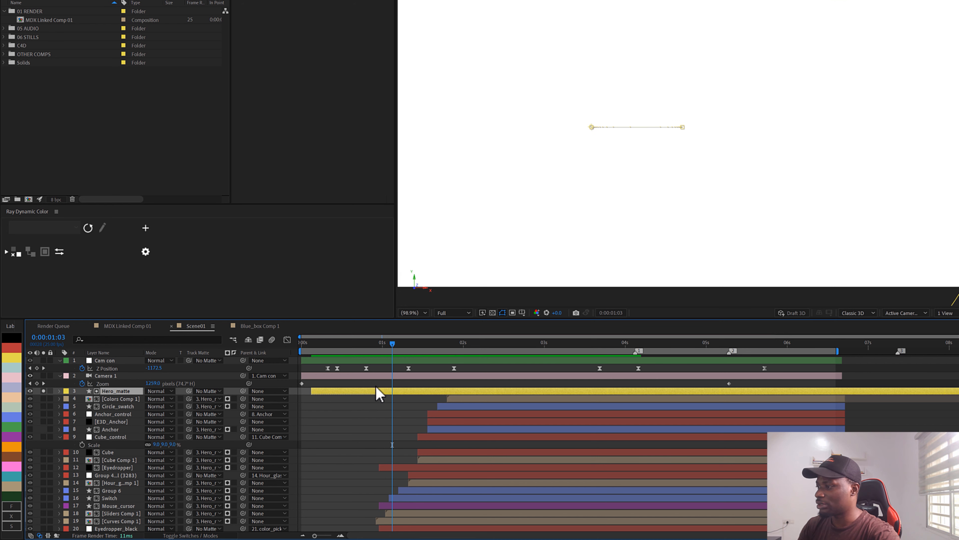
drag(340, 343, 707, 325)
Switch to MDX Linked Comp 01 and scrub to 0:00:05:07 to examine the circle on the pink background.
key(Tab)
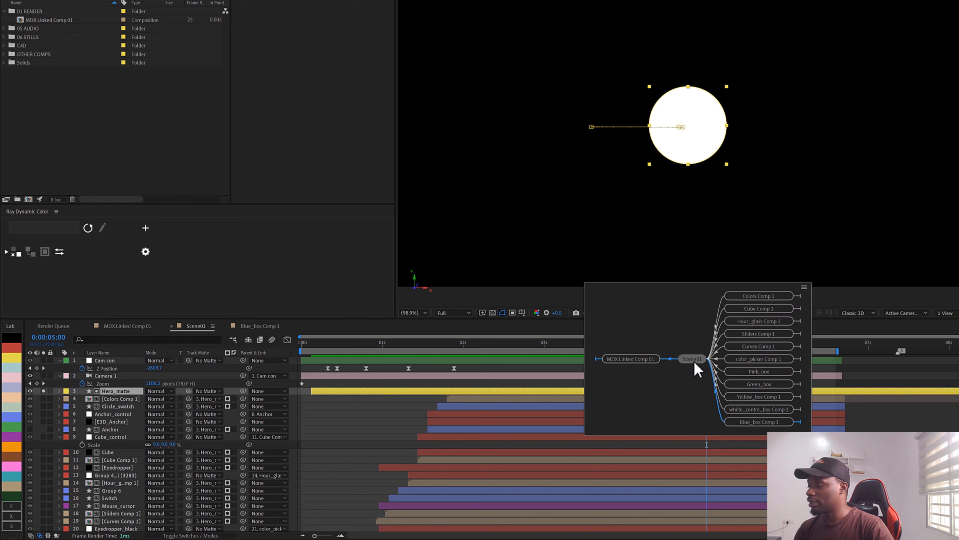
click(654, 366)
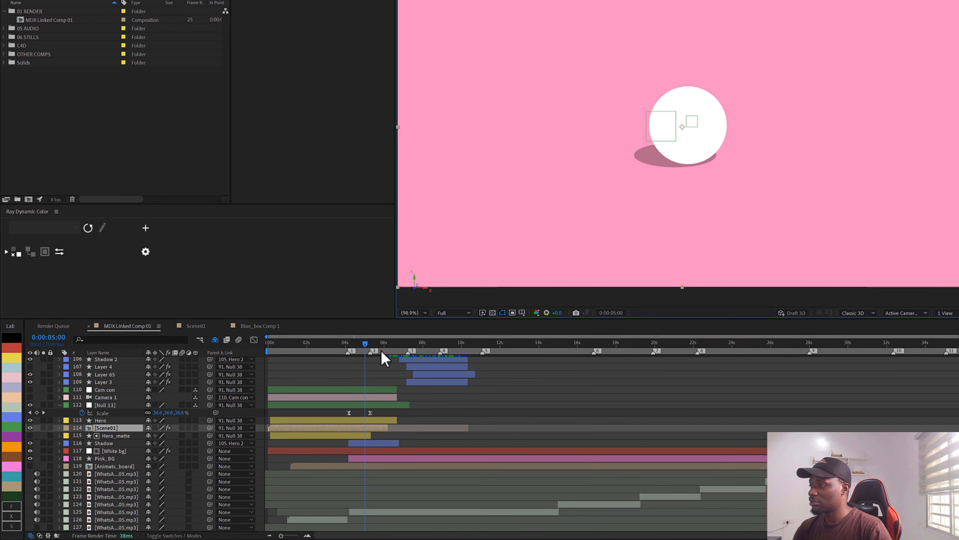
click(358, 347)
drag(352, 348, 376, 351)
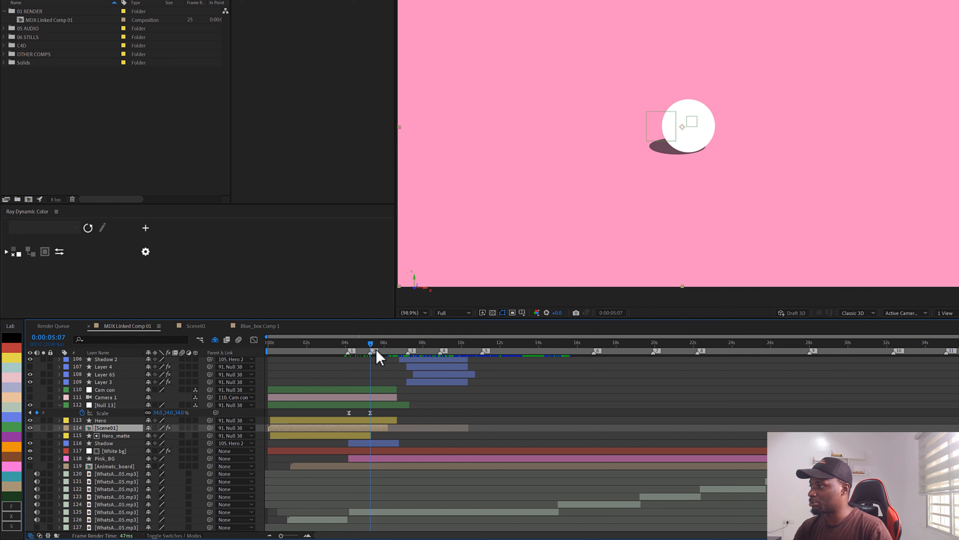
Reopen Scene01, unsolo and hide the Hero_matte layer, and scrub back to 0:00:02:13 to examine the matted interface elements.
double_click(107, 428)
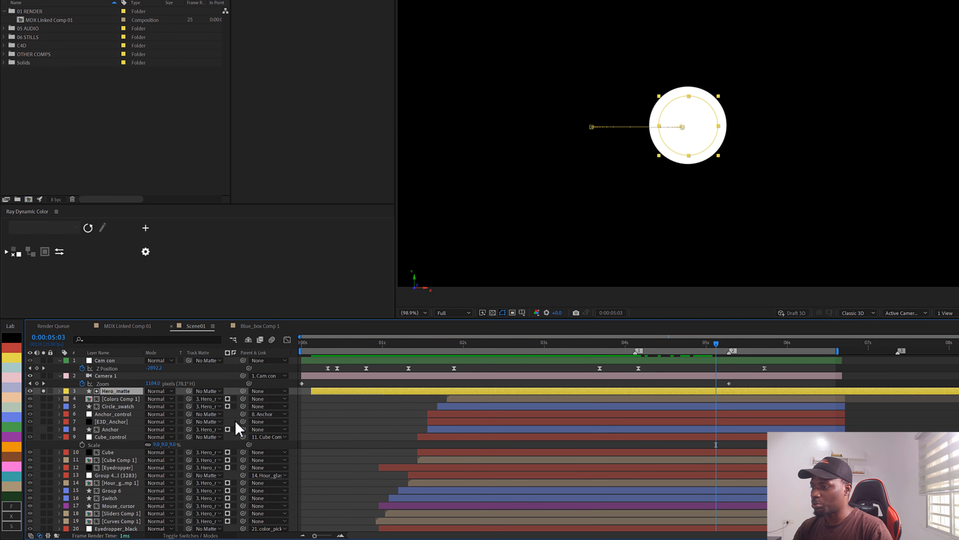
click(44, 391)
click(30, 391)
scroll(475, 411, down, 1)
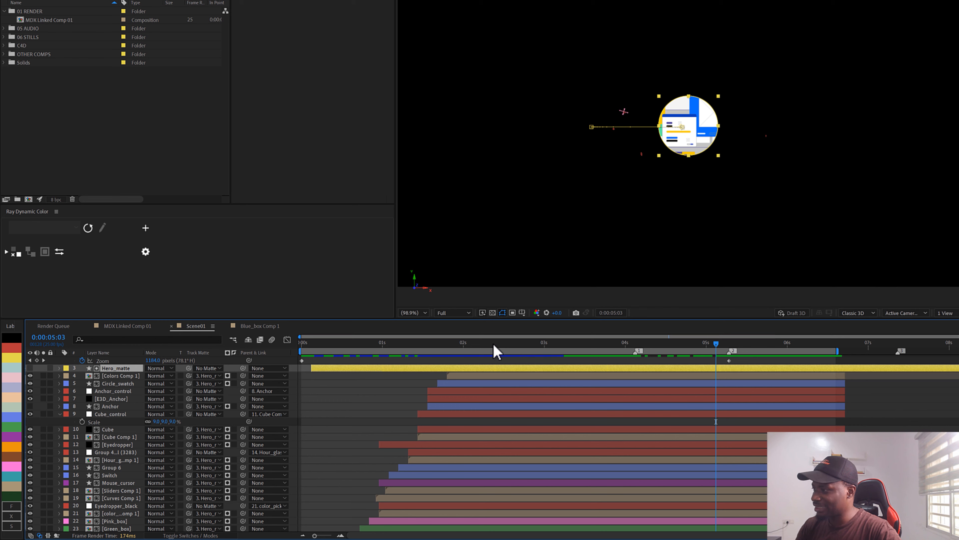
mouse_move(497, 346)
mouse_down()
mouse_move(514, 346)
mouse_move(506, 340)
mouse_up()
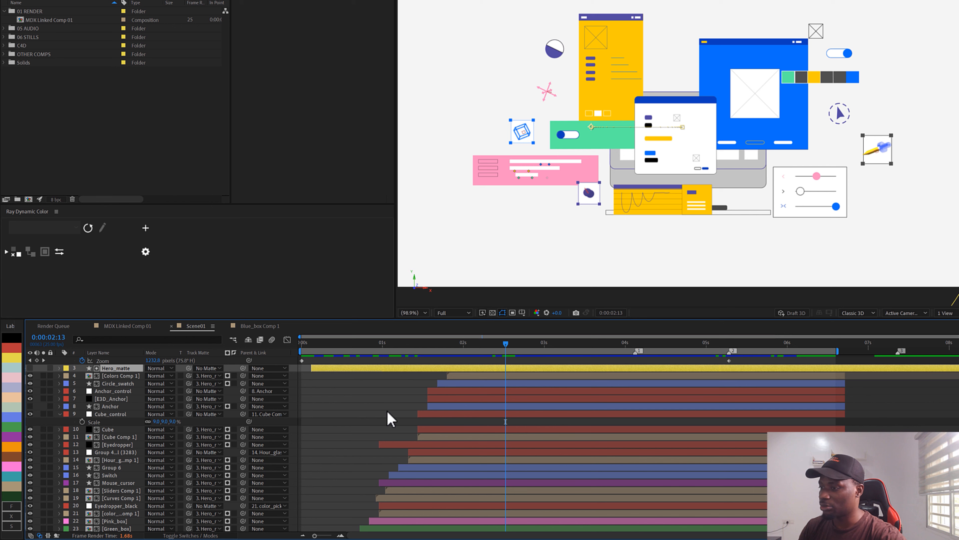
Solo the Eyedropper layer and preview its 3D hourglass and eyedropper, returning the playhead to 0:00:01:20.
scroll(118, 468, down, 1)
scroll(117, 467, down, 1)
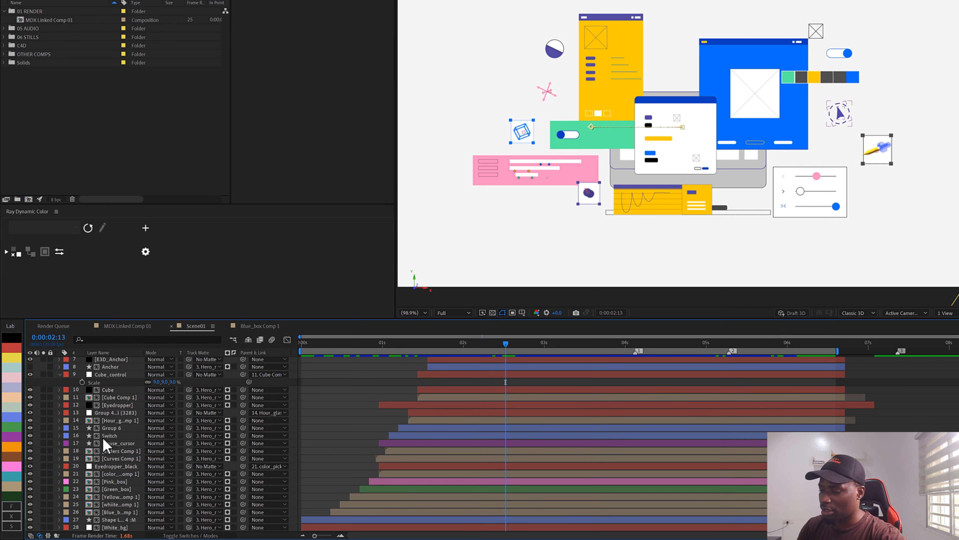
click(110, 405)
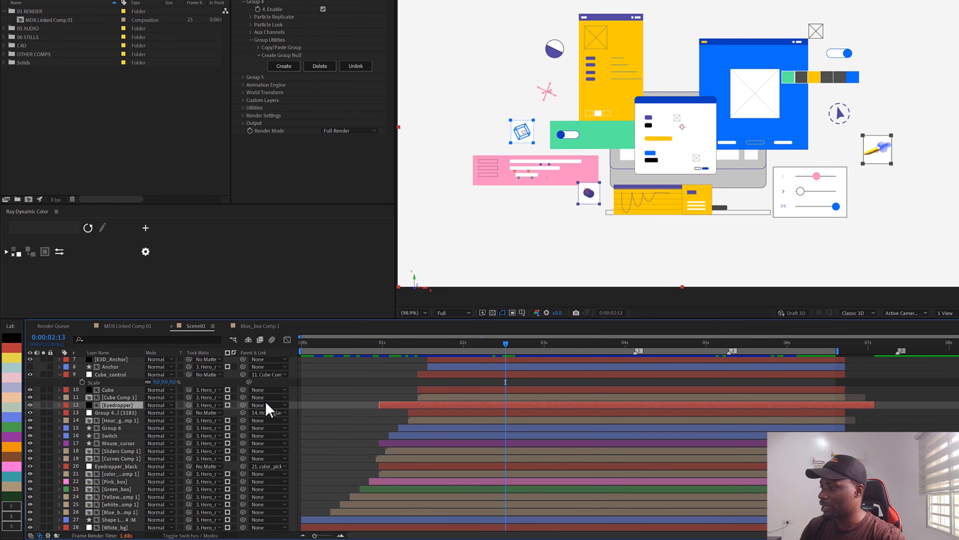
click(43, 404)
click(451, 346)
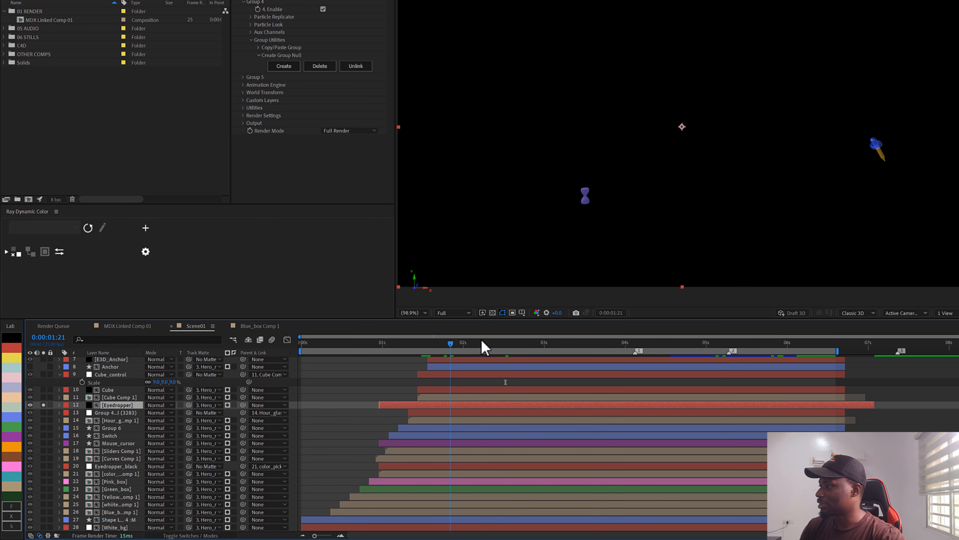
key(space)
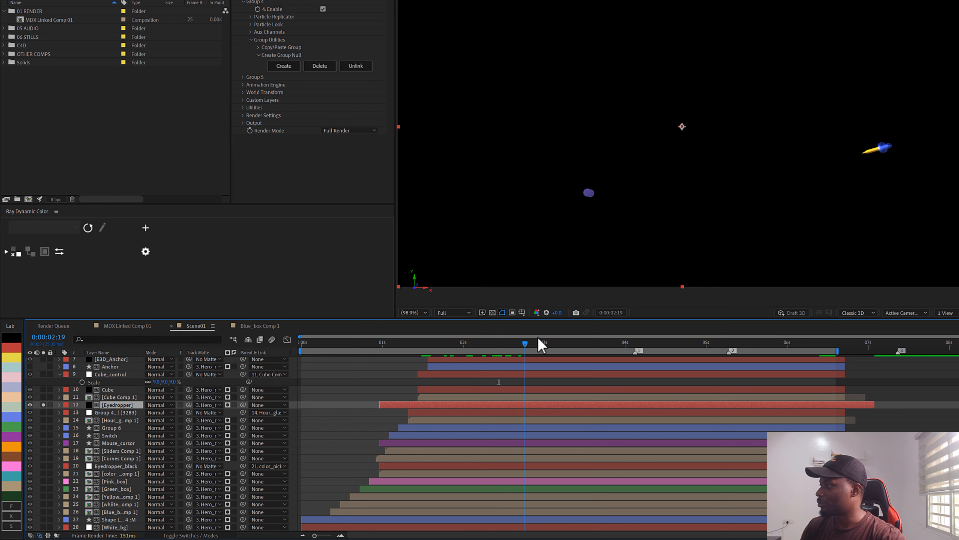
click(447, 345)
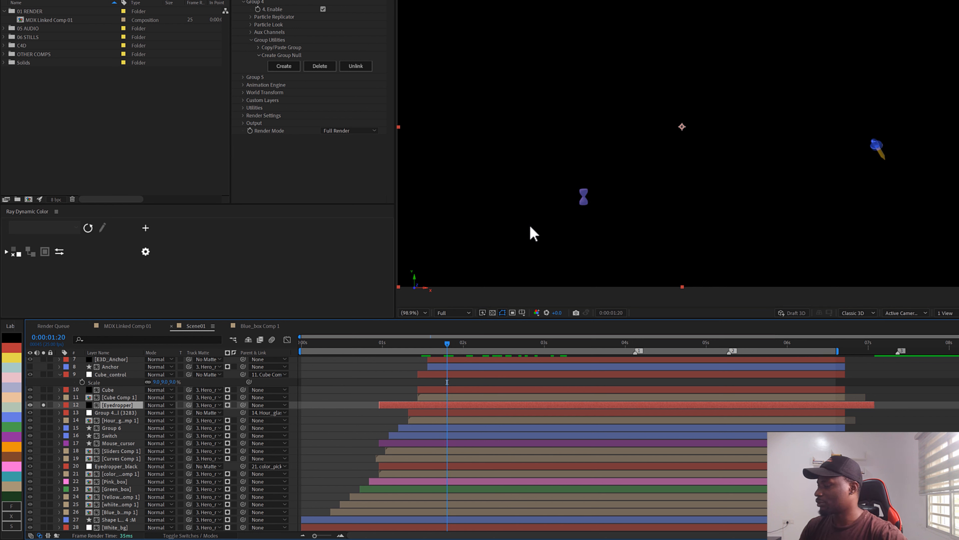
Examine the 3D hourglass and eyedropper up close while scrubbing through their rotation to 0:00:03:02.
key(space)
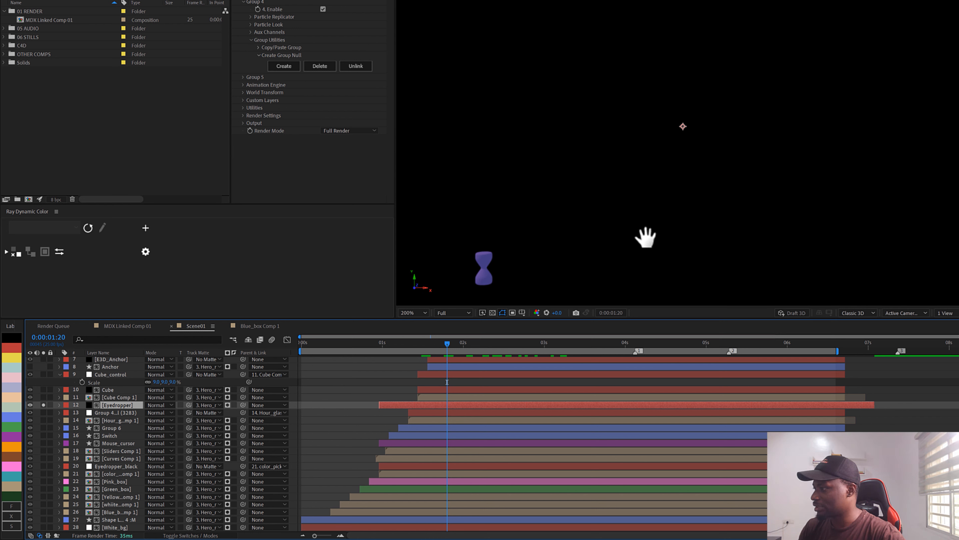
drag(579, 256, 629, 156)
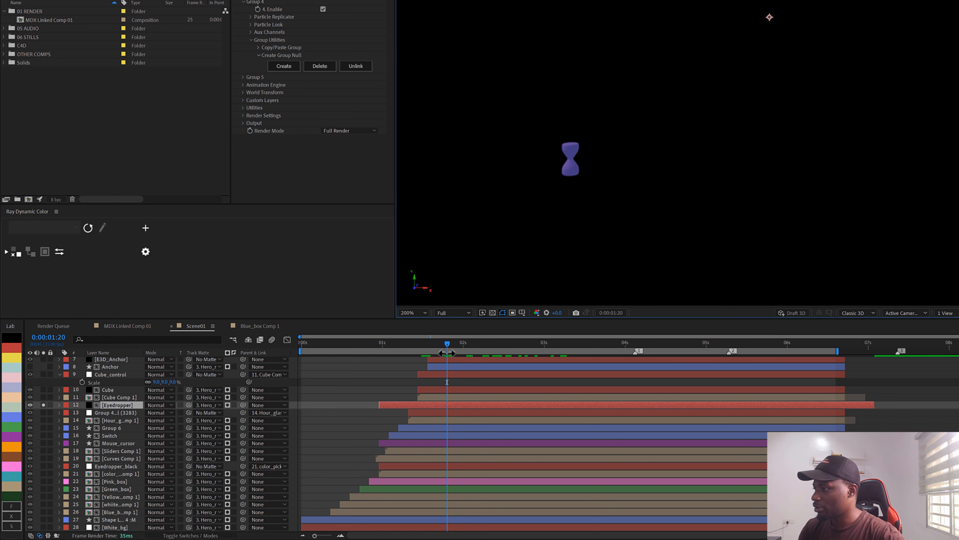
drag(448, 344, 561, 338)
drag(813, 150, 593, 201)
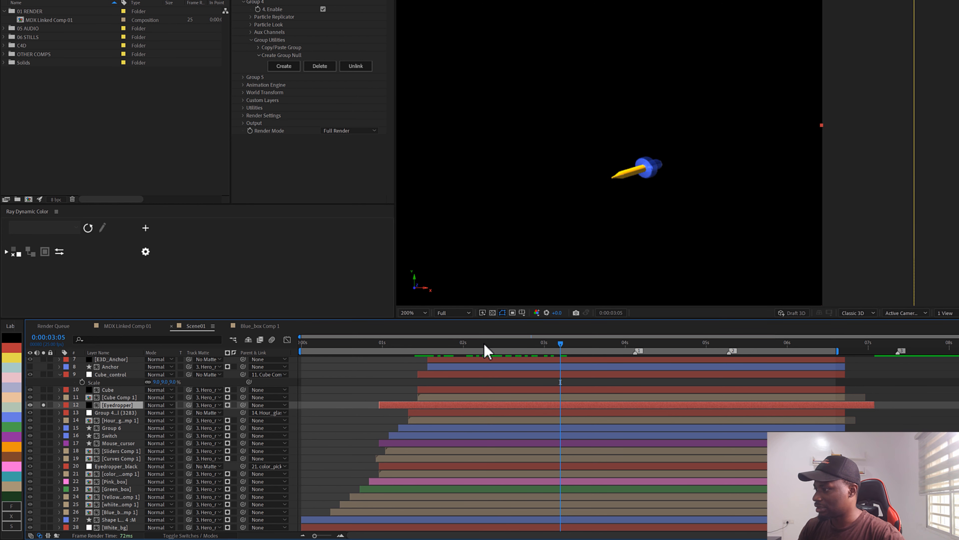
drag(491, 344, 552, 338)
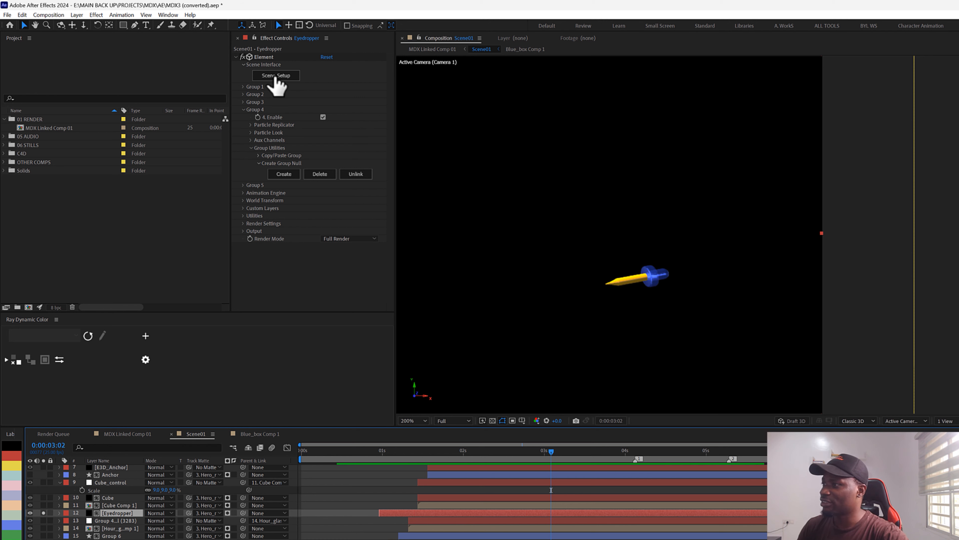
Open the Eyedropper layer's Element scene setup and import Prism.obj into the Eyedropper 2 group with the default import preferences.
click(276, 77)
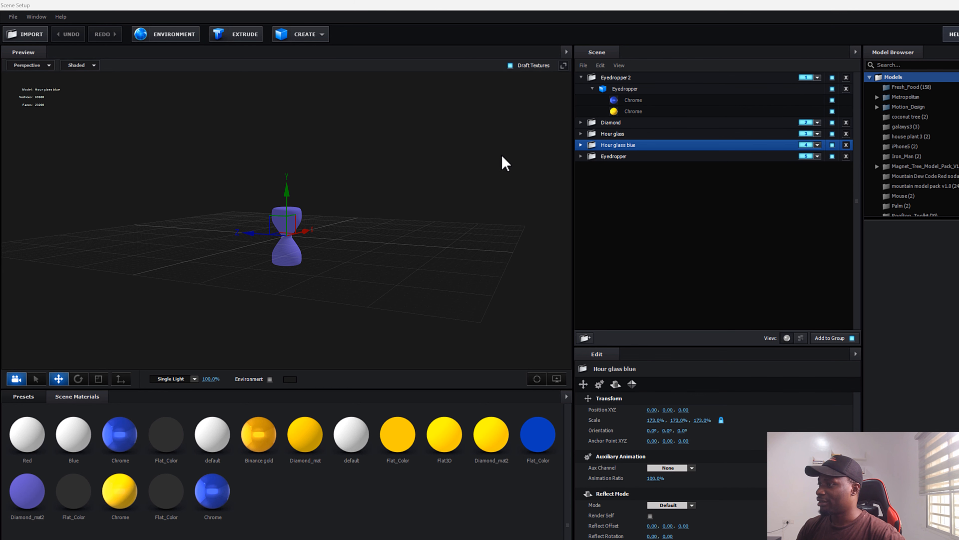
click(638, 79)
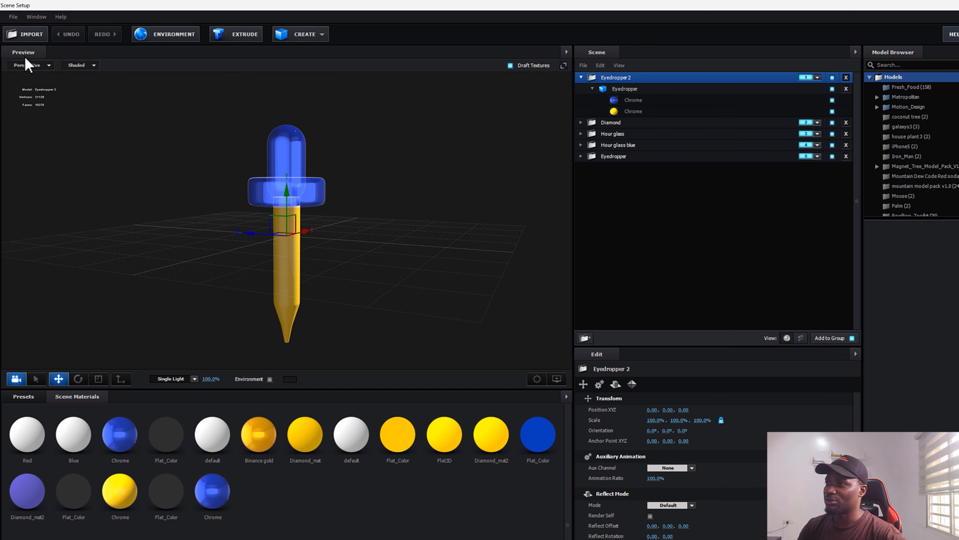
click(28, 36)
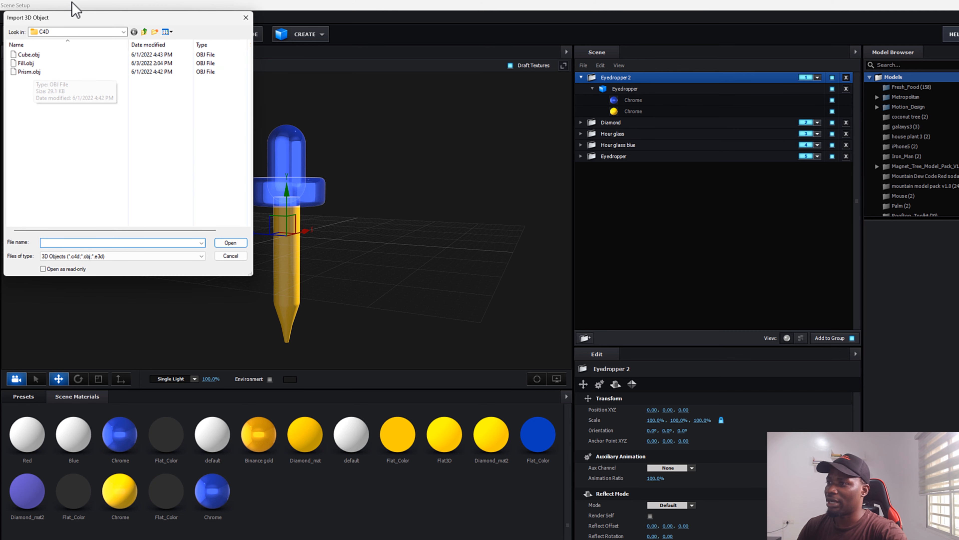
click(30, 71)
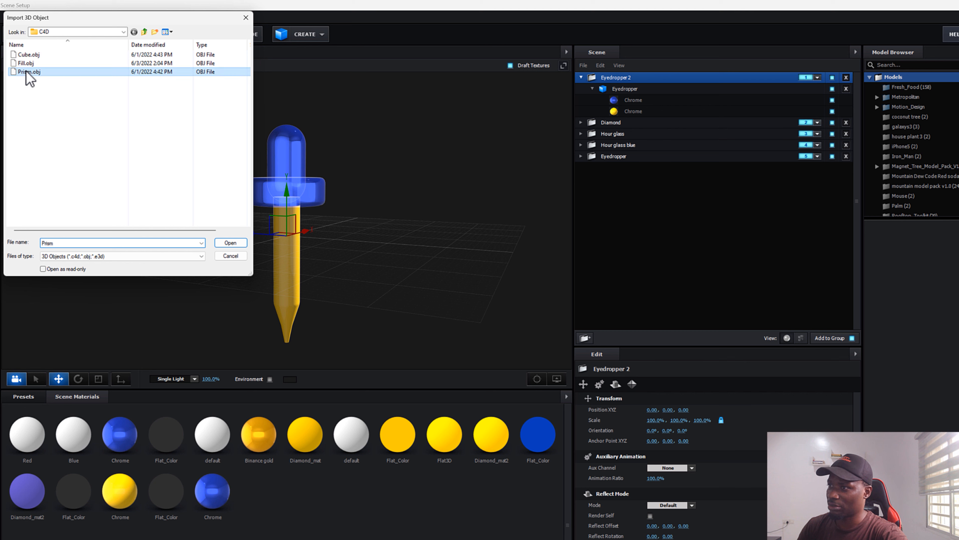
click(230, 244)
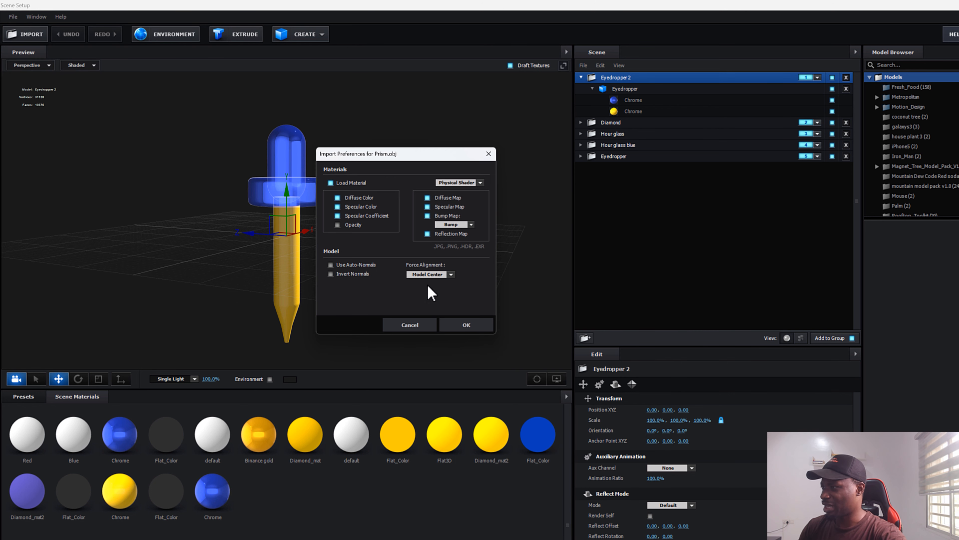
click(461, 328)
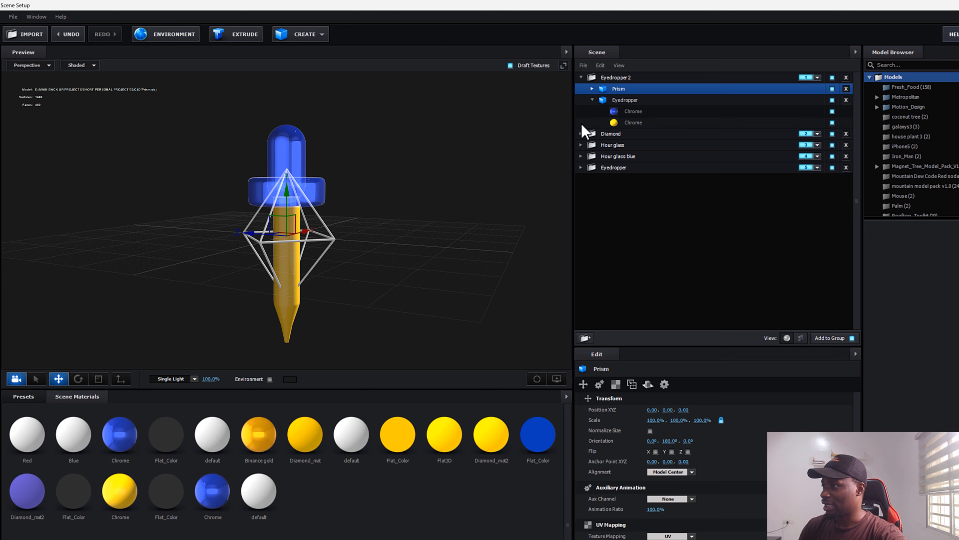
Remove the Eyedropper model from the Eyedropper 2 group and inspect the wireframe Prism model on its own.
click(846, 100)
click(327, 248)
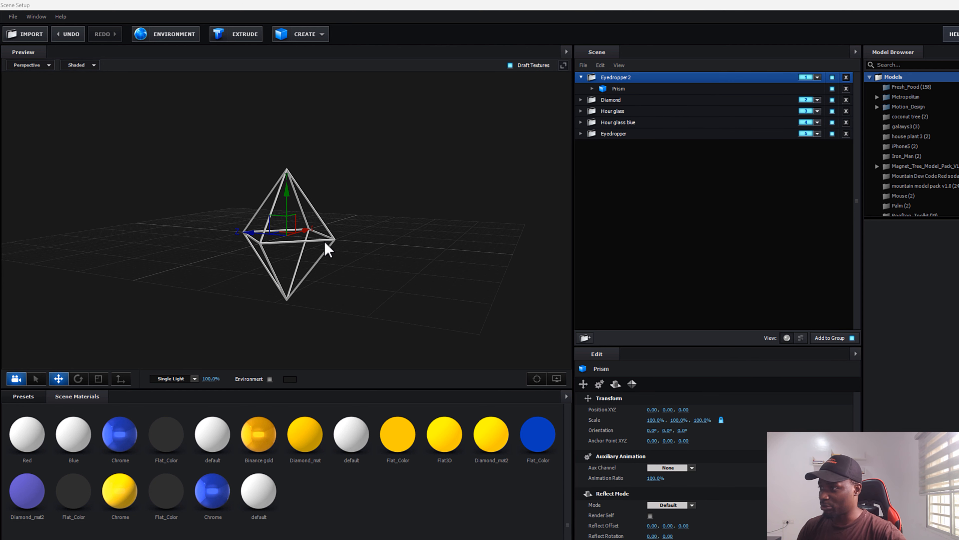
mouse_move(367, 272)
mouse_down()
mouse_move(313, 278)
mouse_move(265, 247)
mouse_move(372, 266)
mouse_move(365, 263)
mouse_up()
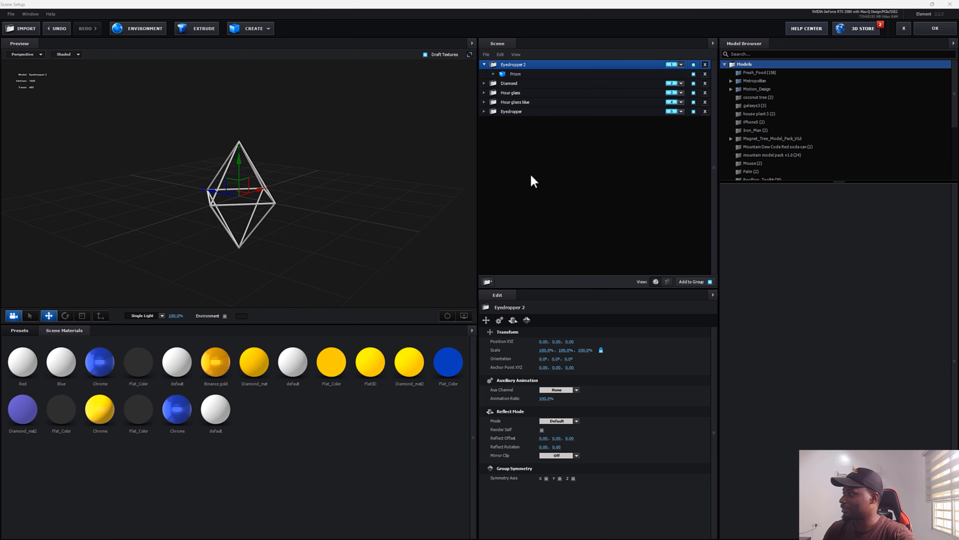
Close the Element scene setup without saving its changes, and unsolo the Eyedropper layer in Scene01.
click(903, 29)
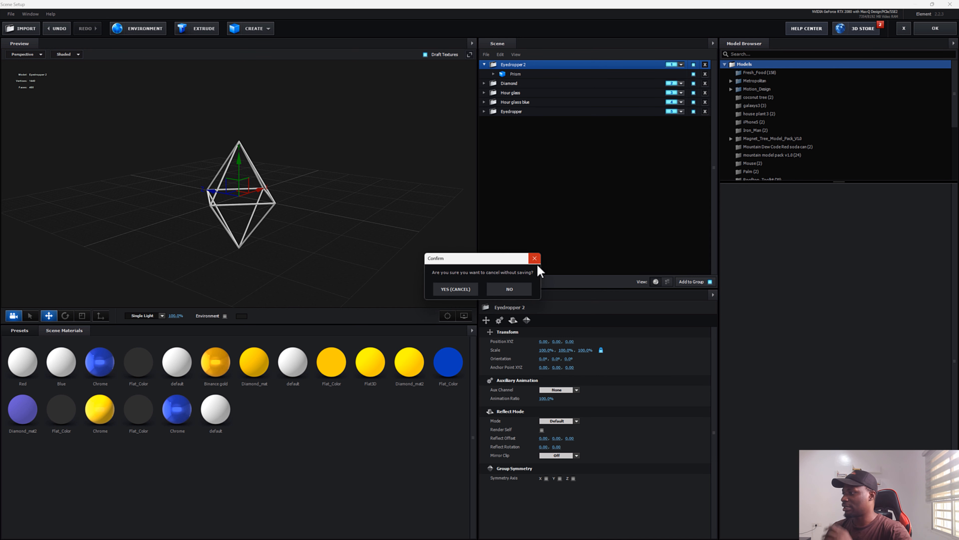
click(450, 290)
click(37, 428)
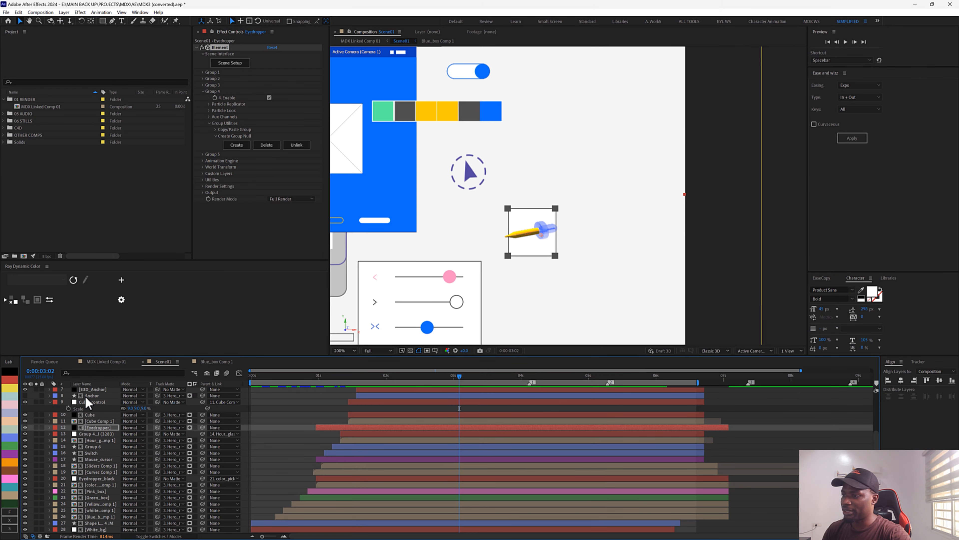
Select the E3D_Anchor layer to examine its Element and Fill effects and the surrounding scene elements.
scroll(86, 399, up, 2)
click(95, 427)
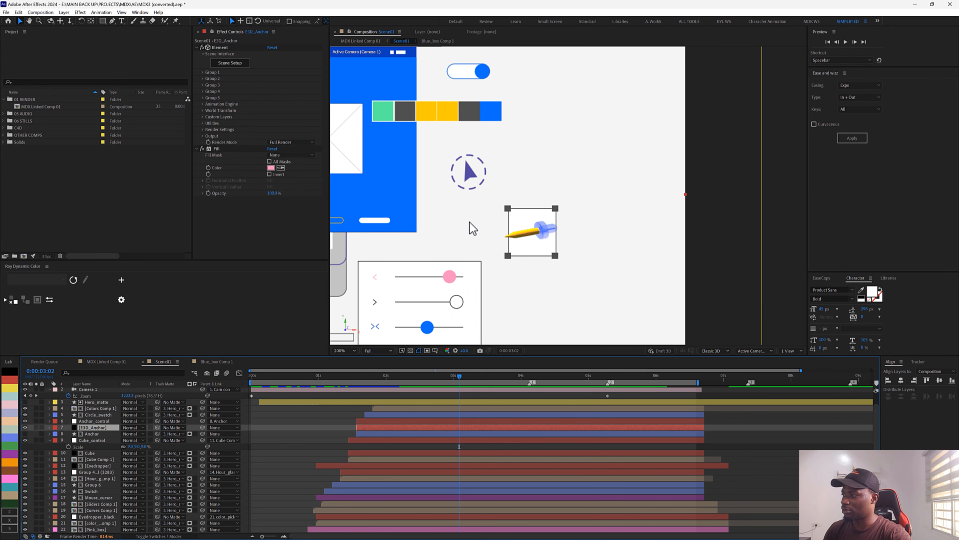
scroll(472, 223, down, 4)
scroll(431, 214, up, 3)
scroll(443, 206, down, 1)
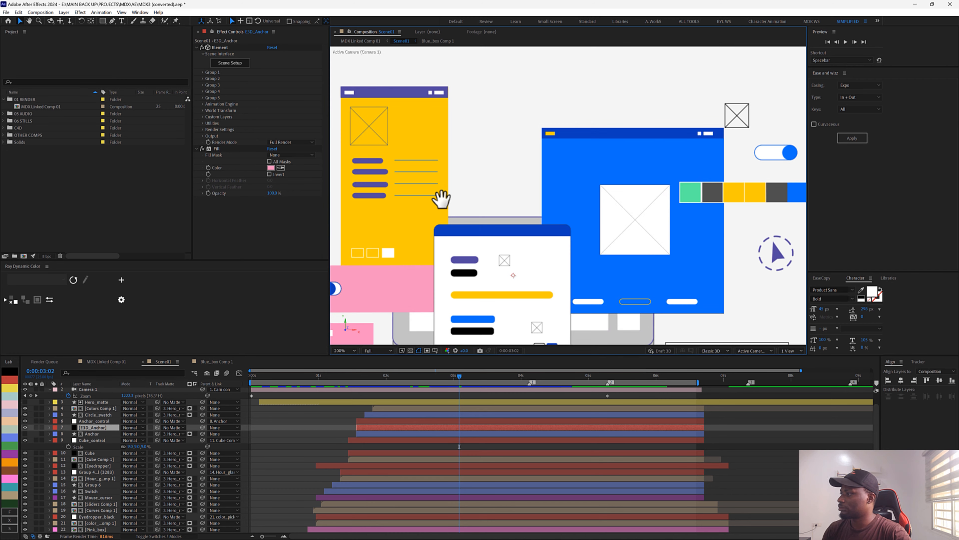
Scrub Scene01 between about 0:00:02:02 and 0:00:03:06 with the layer switches shown to examine how the surrounding elements animate.
drag(441, 200, 648, 190)
drag(429, 376, 470, 368)
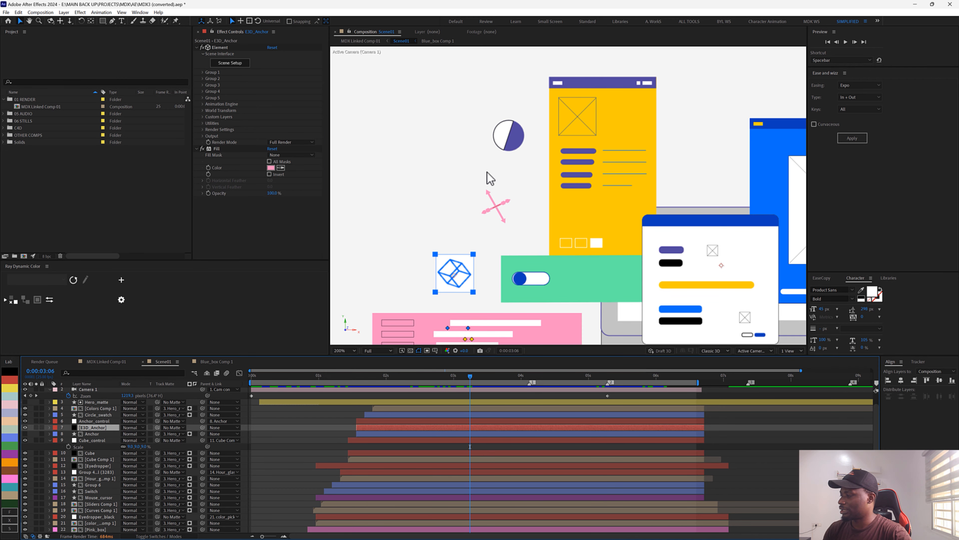
scroll(437, 232, down, 4)
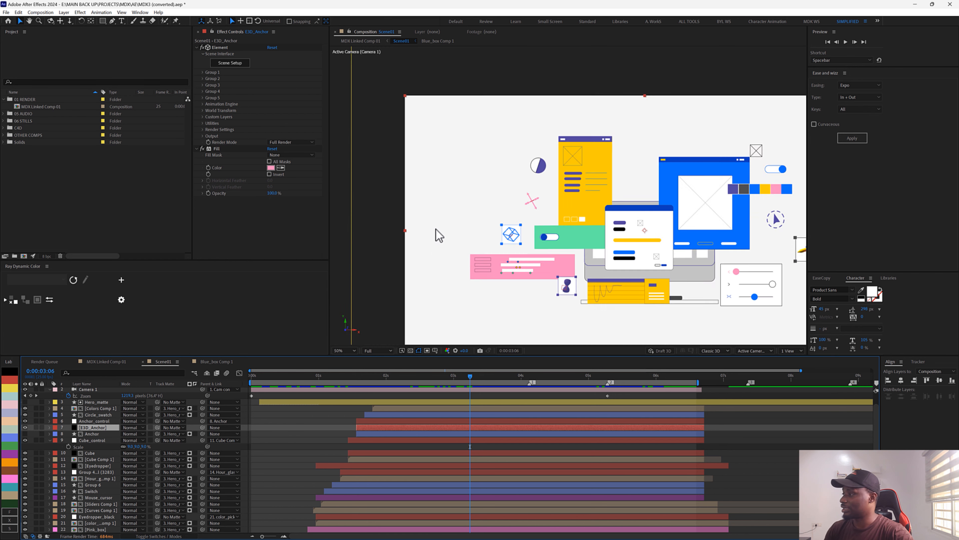
drag(433, 378, 410, 387)
key(F4)
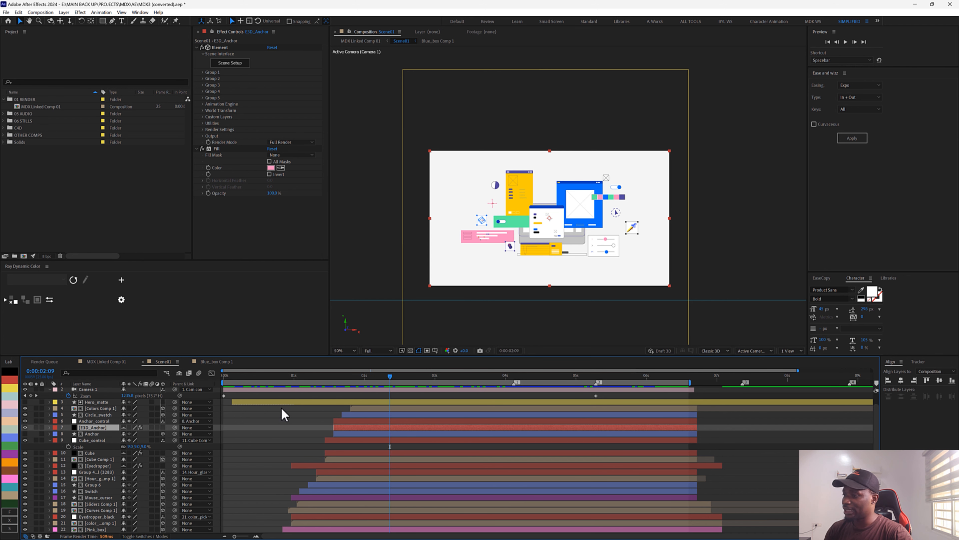
scroll(284, 414, up, 2)
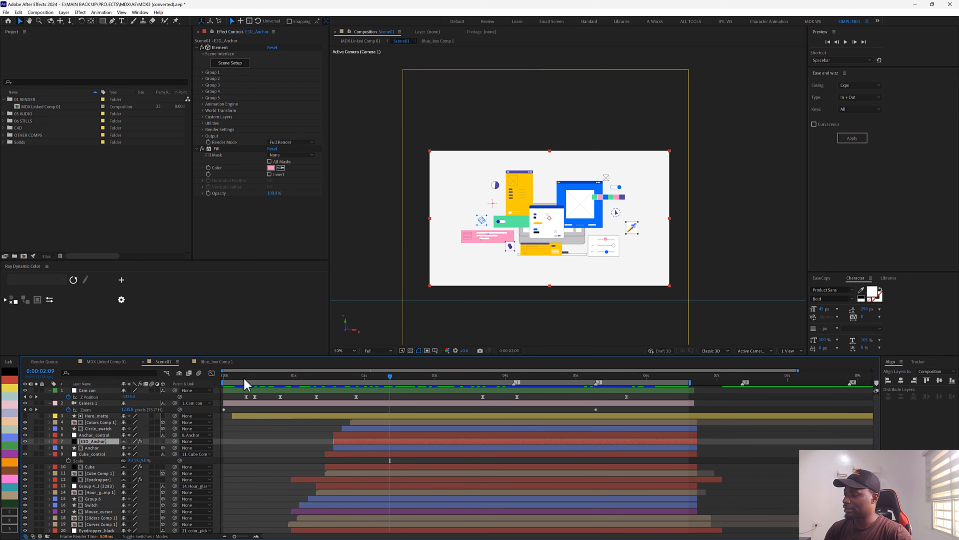
drag(246, 384, 372, 384)
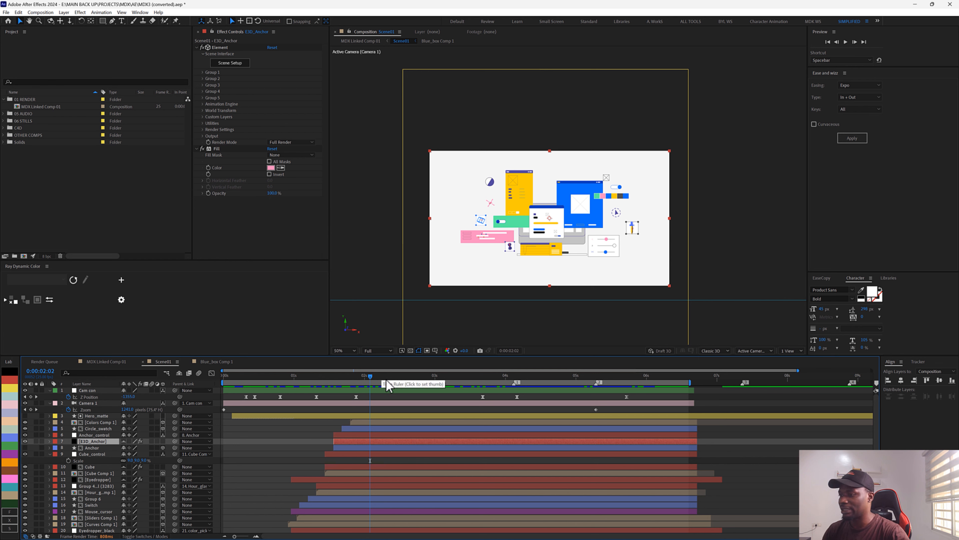
Switch to MDX Linked Comp 01 and examine the Scene01 layer's Optics Compensation effect at 0:00:03:04 and 0:00:05:21.
key(Tab)
click(357, 381)
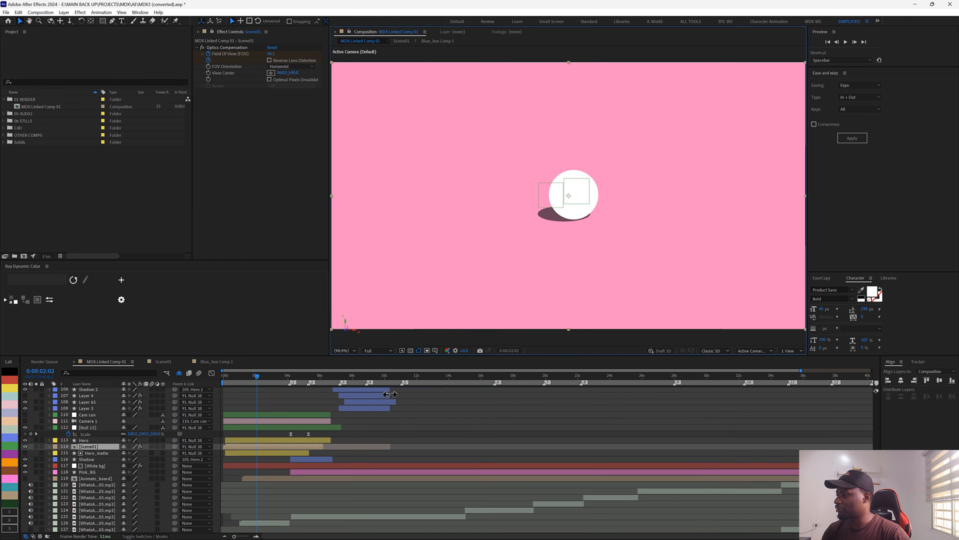
drag(258, 381, 275, 382)
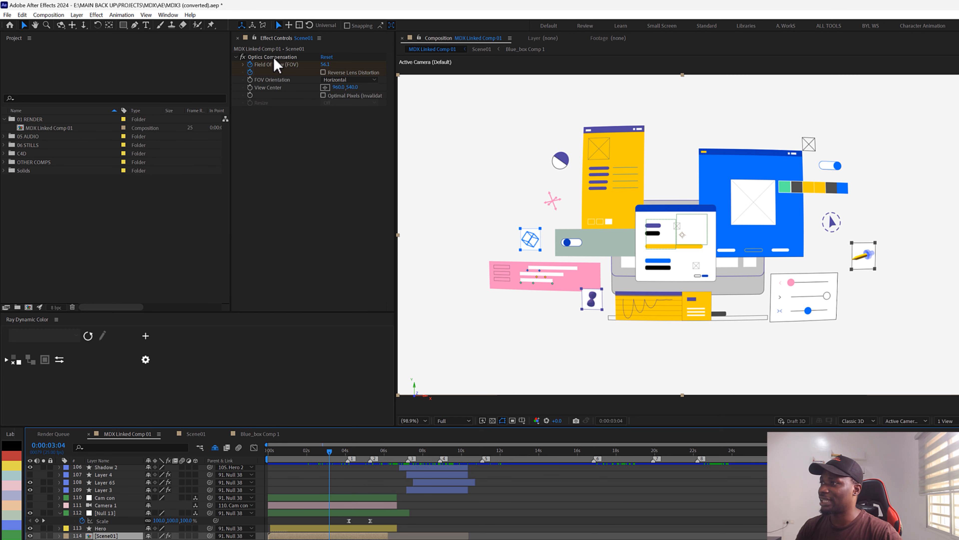
click(275, 57)
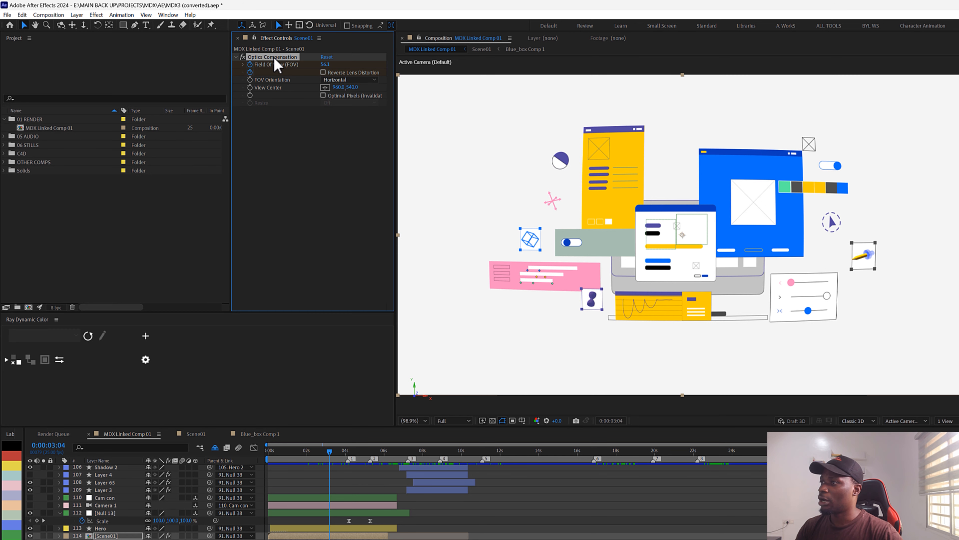
click(242, 57)
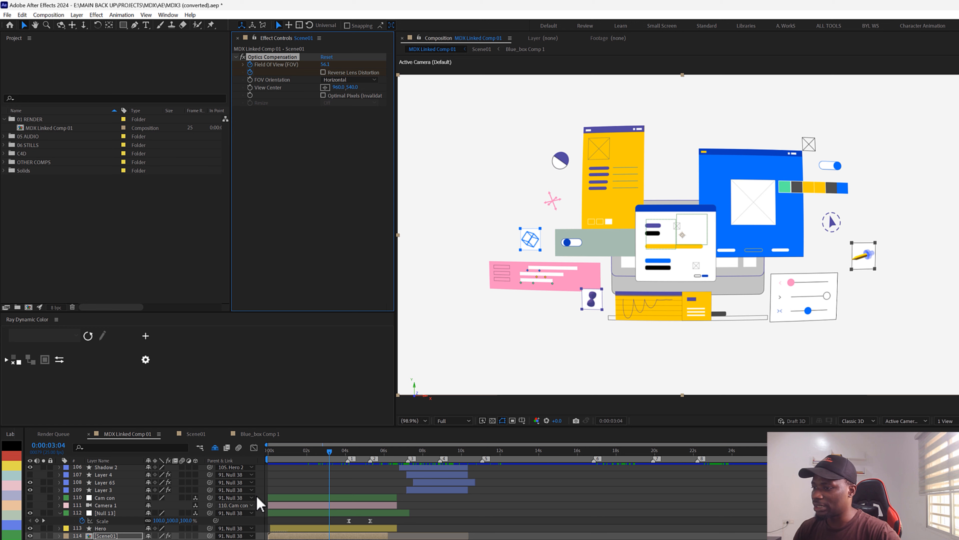
click(381, 458)
click(381, 458)
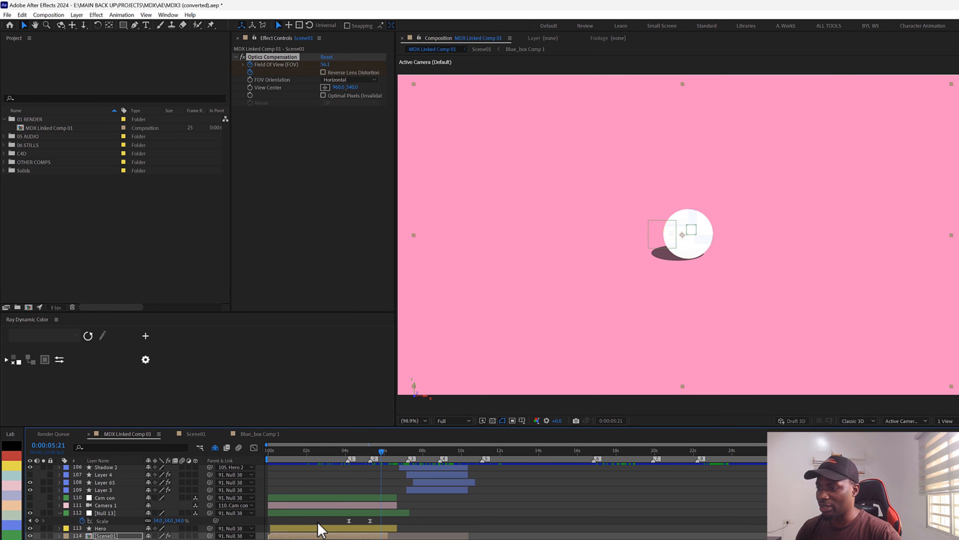
Locate the white ball's stretch at 0:00:07:10 and reveal the keyframed properties of the Hero 3 layer.
drag(380, 451, 414, 473)
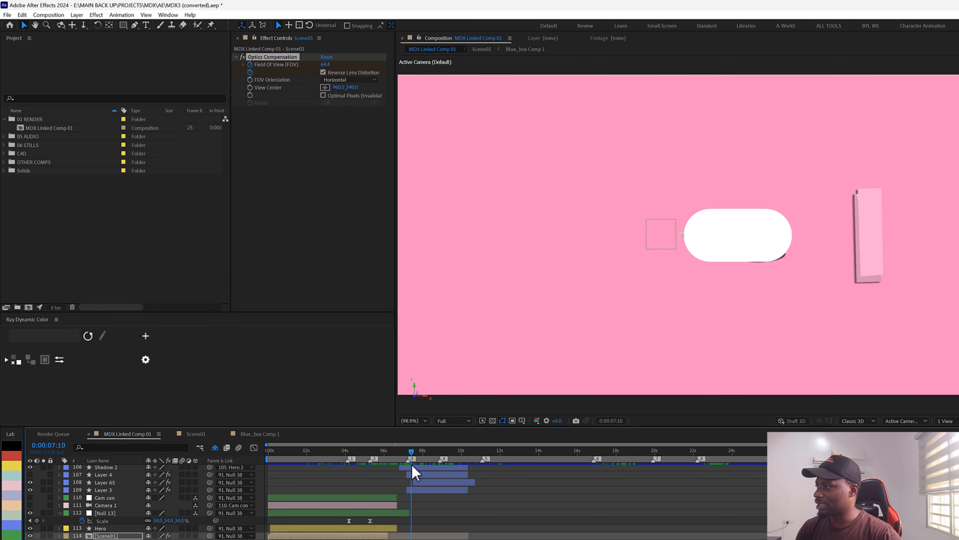
scroll(437, 483, up, 4)
click(409, 455)
key(equal)
key(equal)
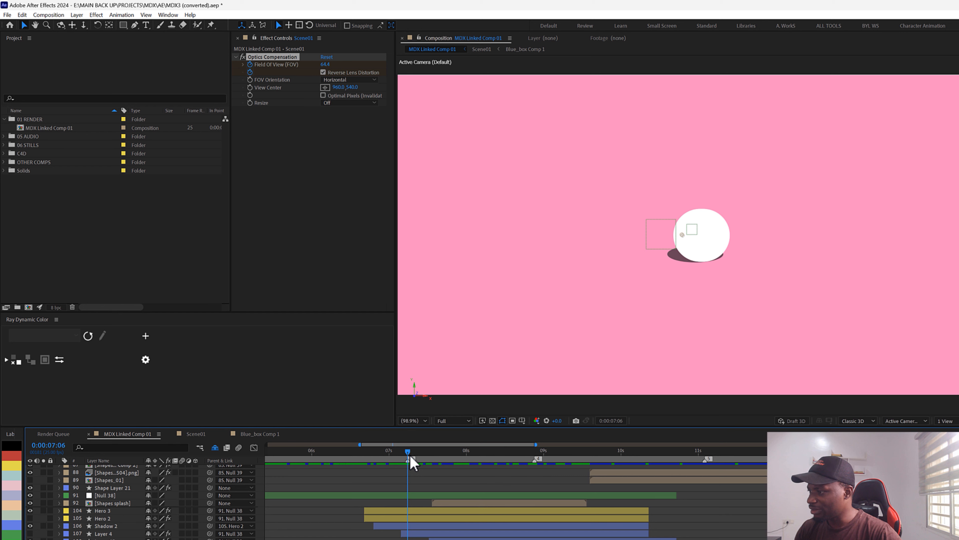
click(101, 513)
key(u)
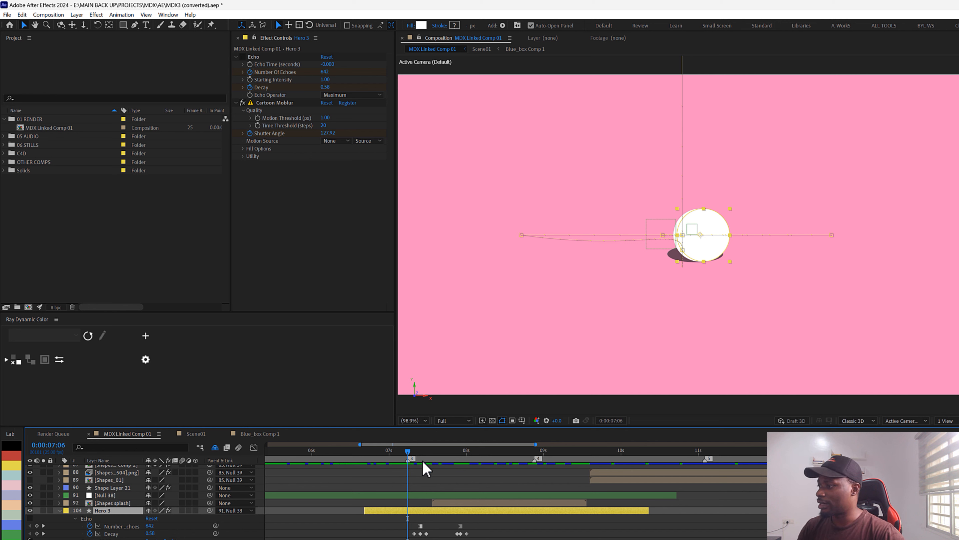
mouse_move(409, 453)
mouse_down()
mouse_move(435, 452)
mouse_move(422, 451)
mouse_up()
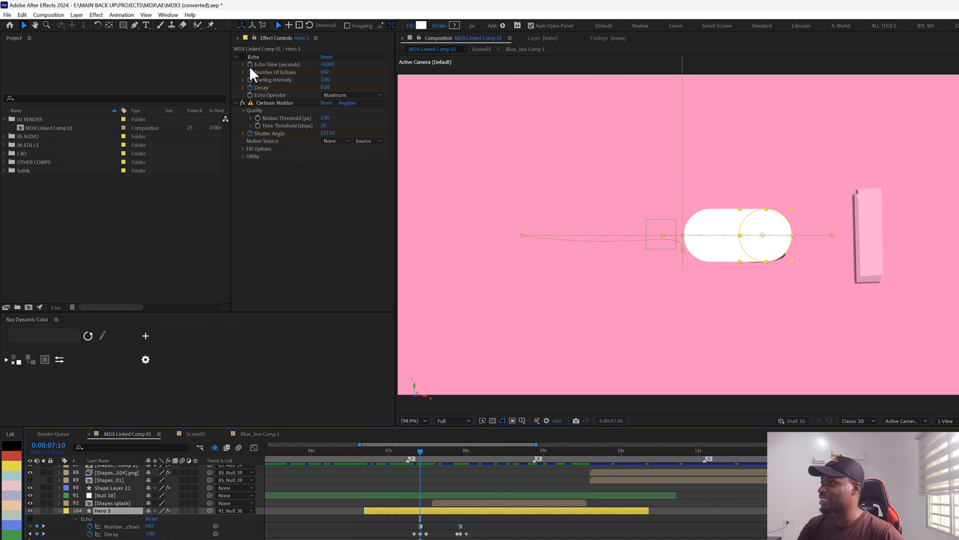
Examine Hero 3's Echo effect, disable its Cartoon Moblur effect and scrub the ball's sideways move to compare the motion.
click(253, 57)
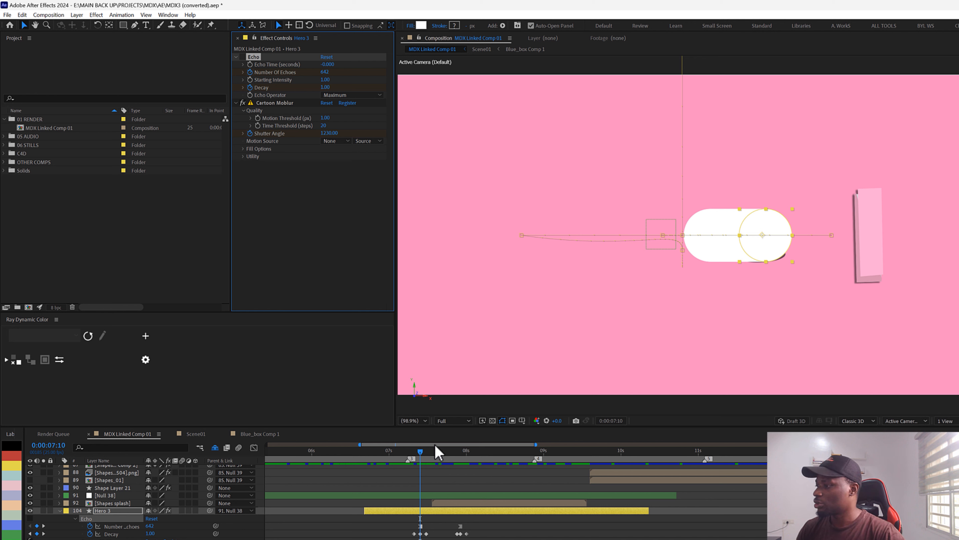
click(424, 454)
drag(430, 456, 418, 454)
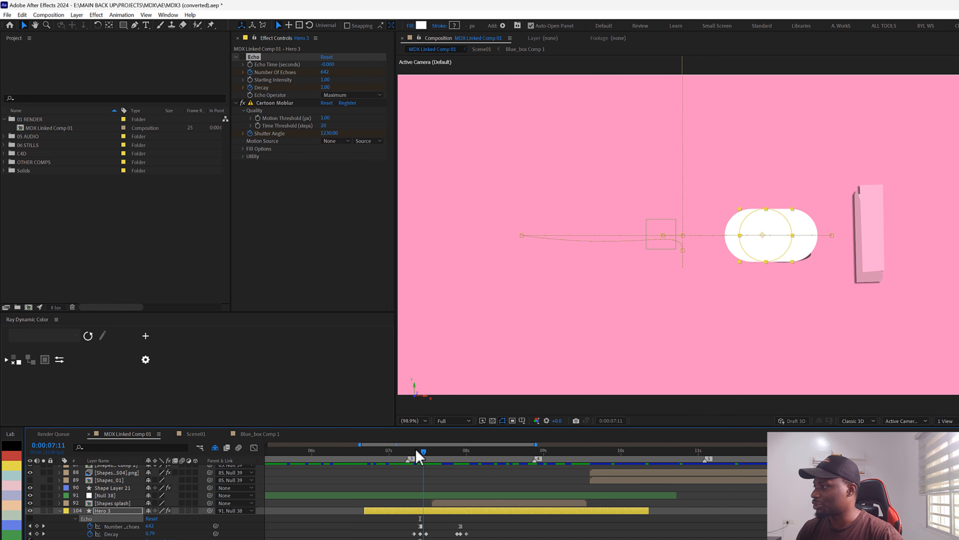
click(242, 103)
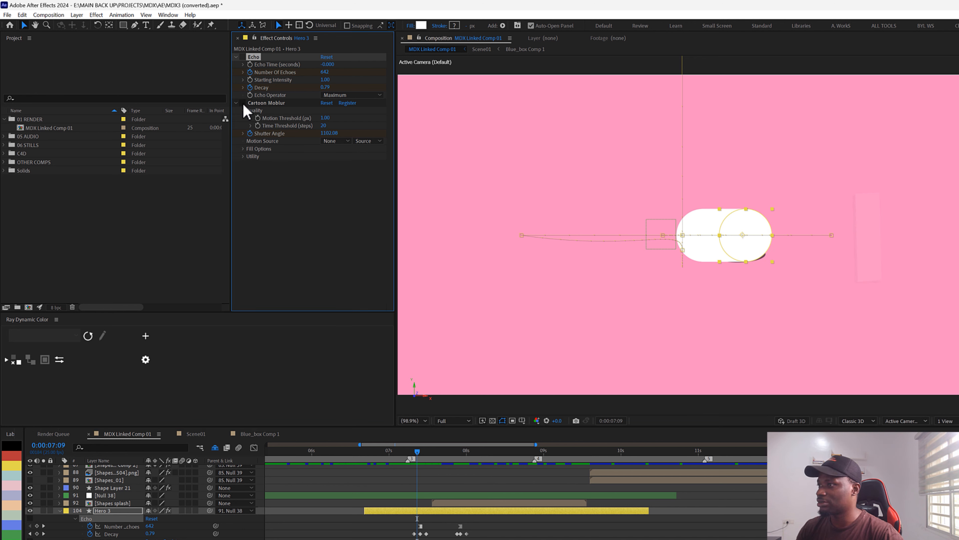
mouse_move(418, 454)
mouse_down()
mouse_move(394, 454)
mouse_move(432, 455)
mouse_up()
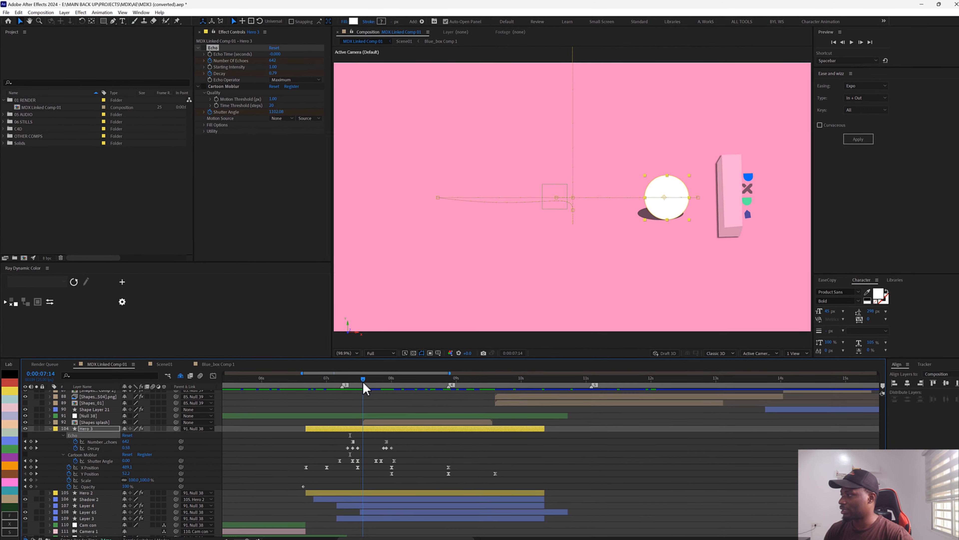
drag(363, 383, 348, 388)
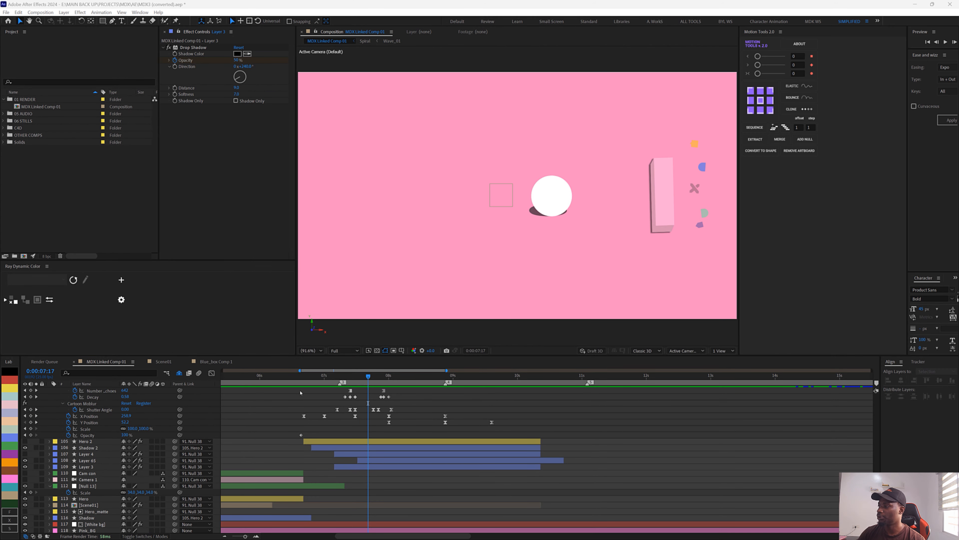
Solo Layer 3 to examine the pink block's Path and Drop Shadow keyframes while scrubbing, and unsolo it again.
click(371, 461)
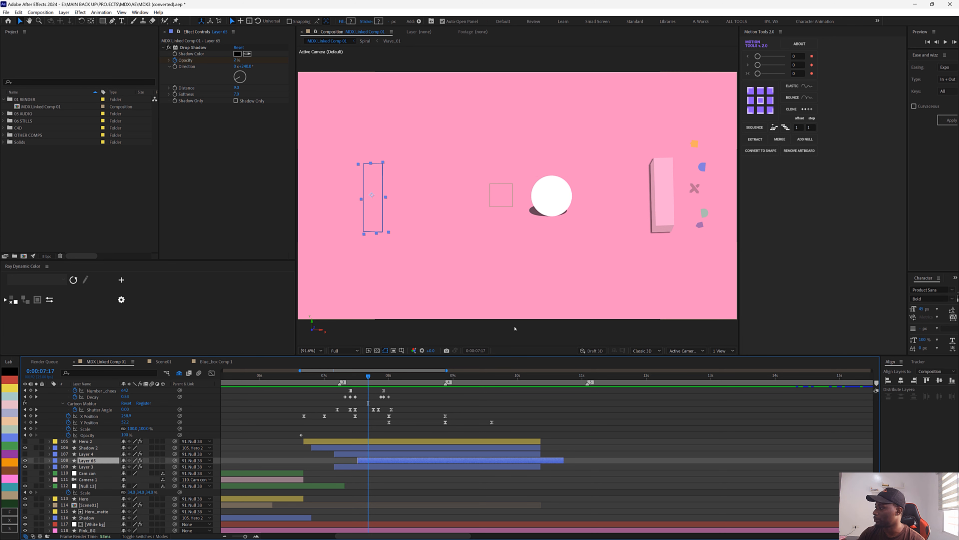
click(36, 467)
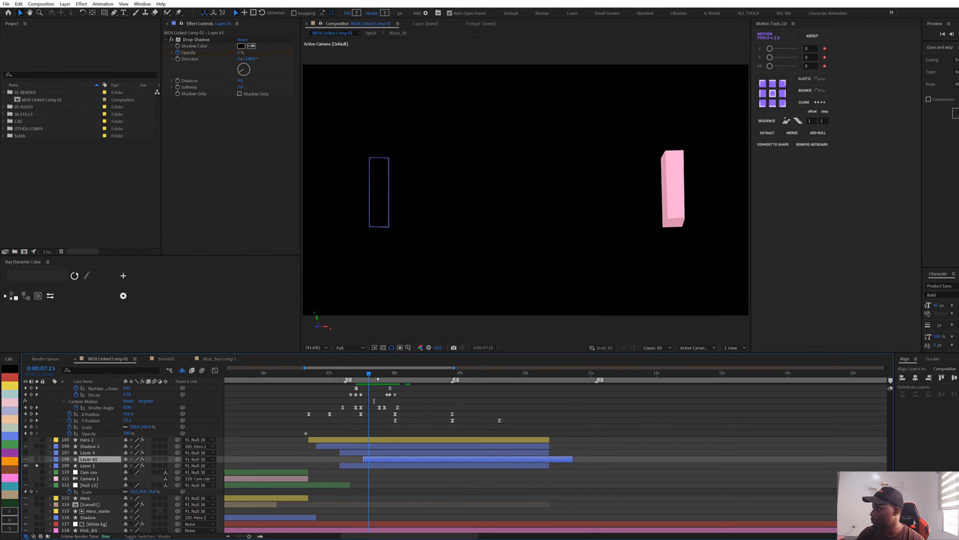
drag(461, 344, 473, 343)
click(447, 453)
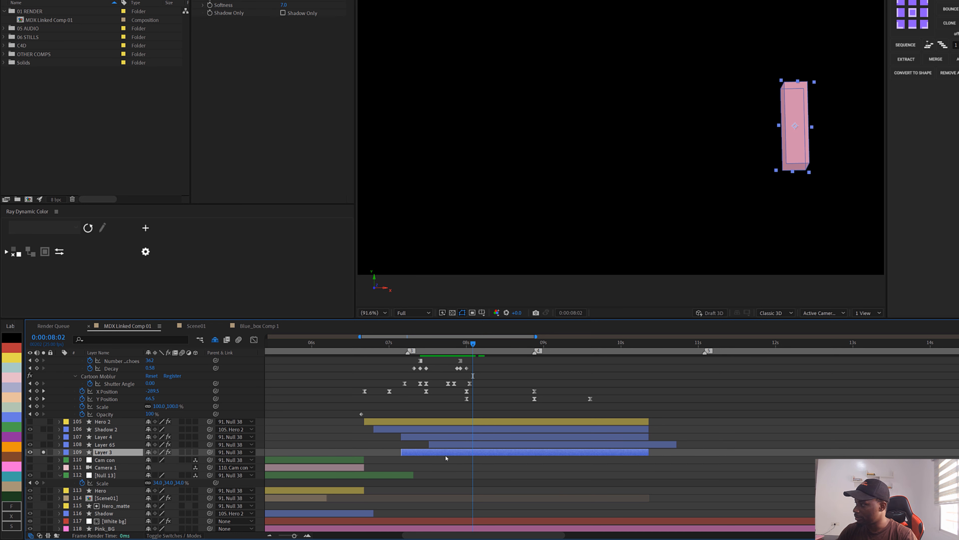
key(u)
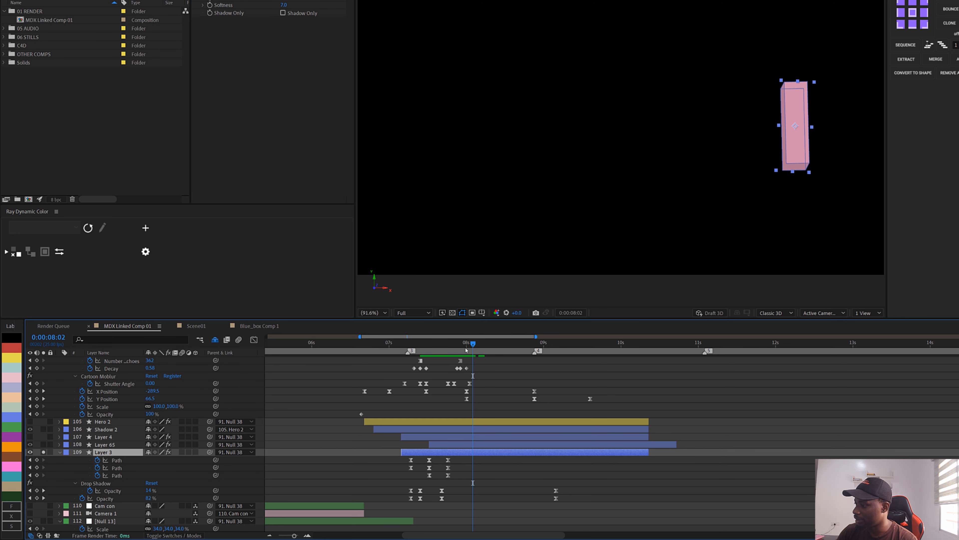
click(466, 347)
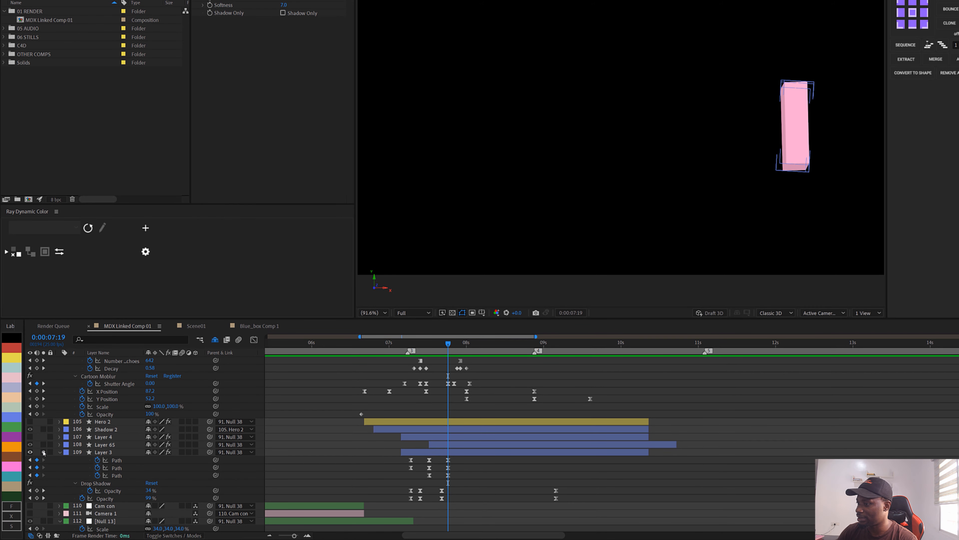
click(43, 453)
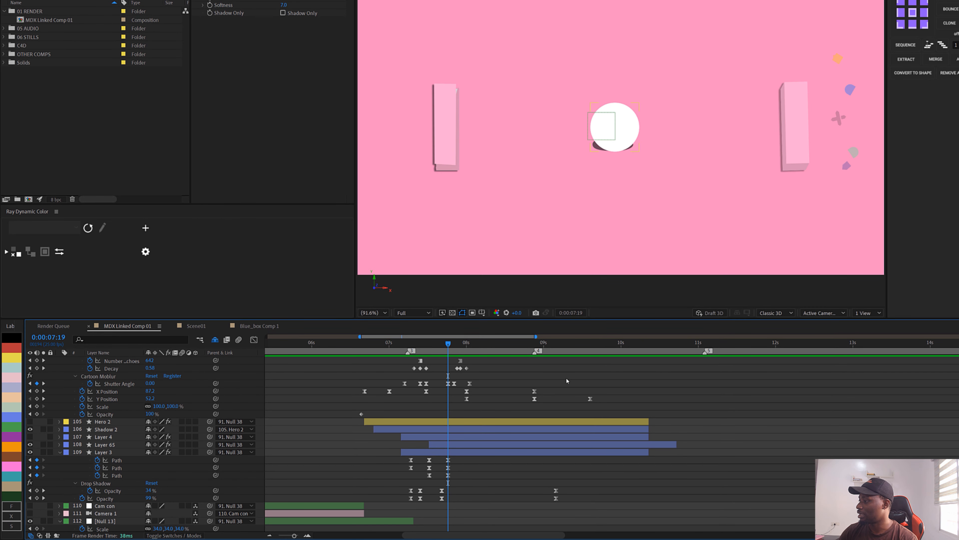
Inspect the right-hand pink block and the shapes beside it up close at 200%, and fit the composition view again.
key(slash)
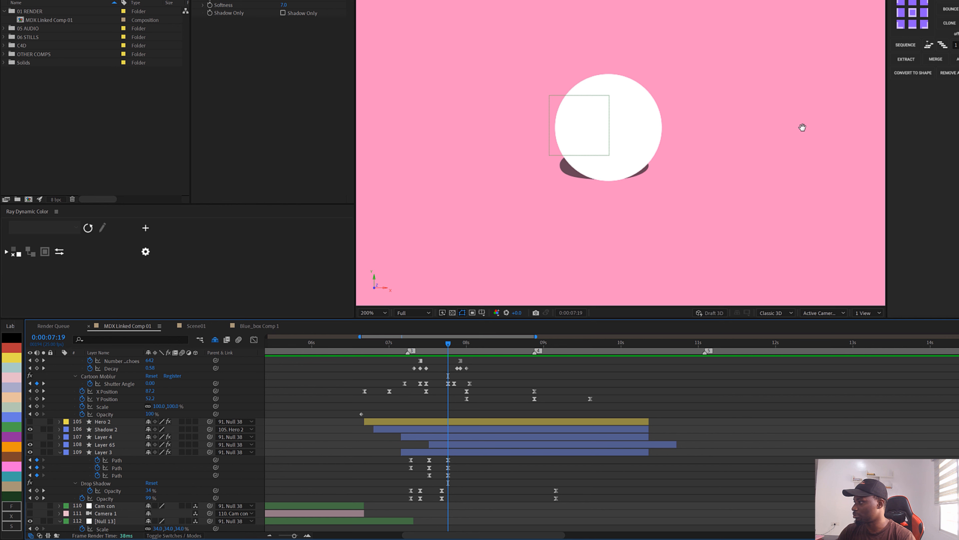
drag(802, 127, 520, 163)
drag(682, 163, 650, 130)
drag(657, 190, 664, 85)
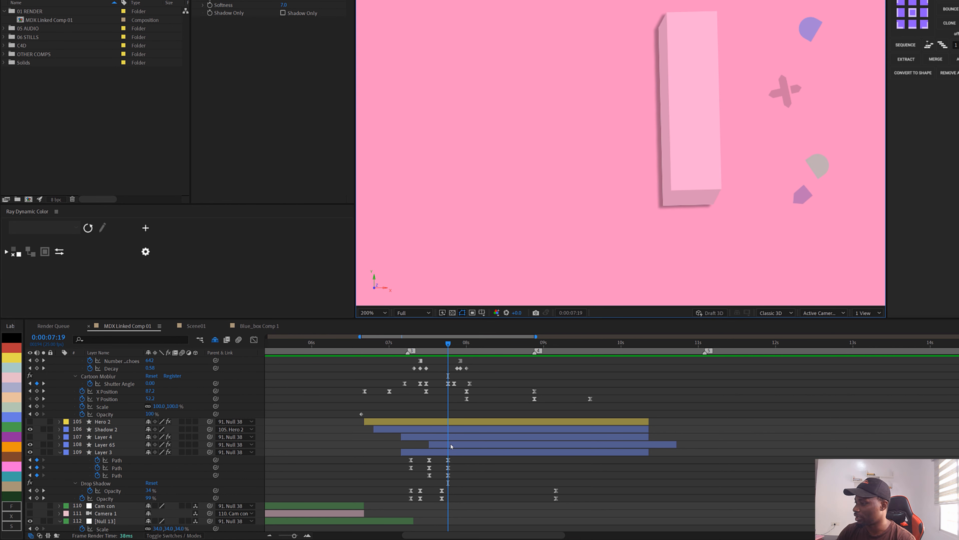
drag(449, 344, 399, 357)
click(373, 313)
click(392, 333)
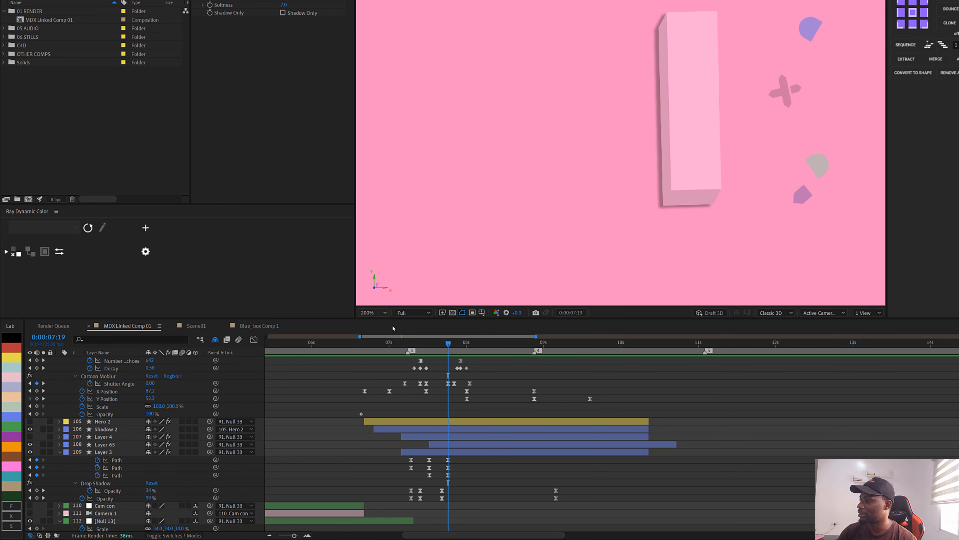
Scrub ahead to the swirling shapes at 0:00:13:24 and select the Null 39 layer that controls them.
drag(448, 343, 496, 357)
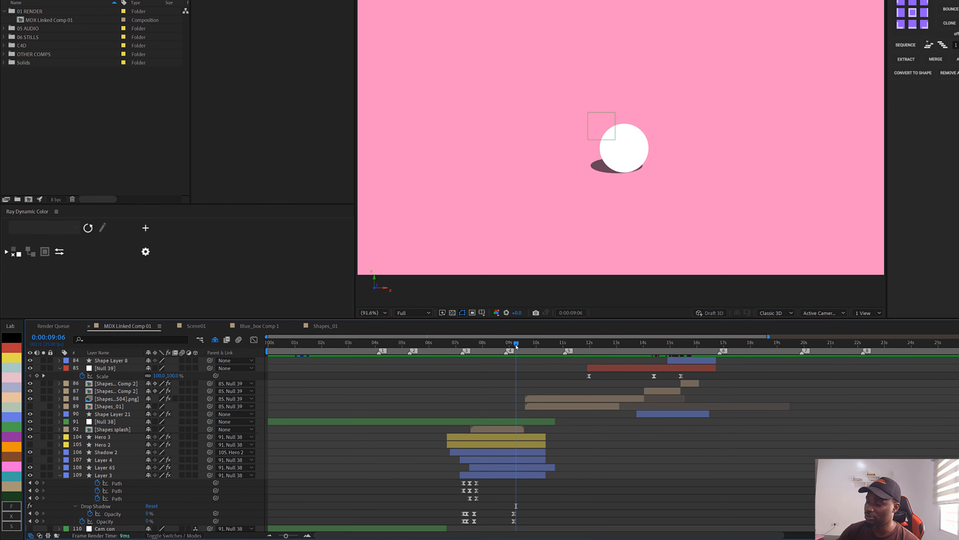
drag(519, 346, 642, 356)
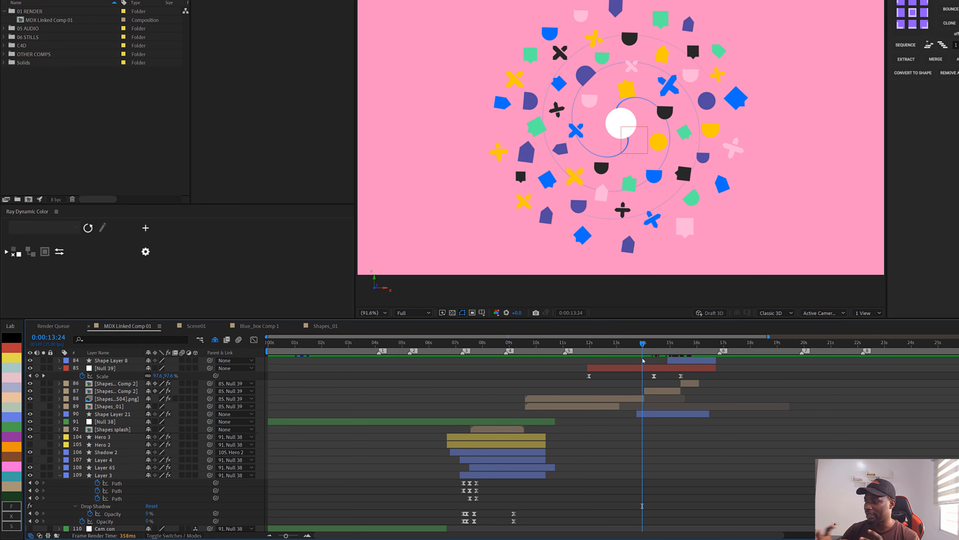
click(648, 367)
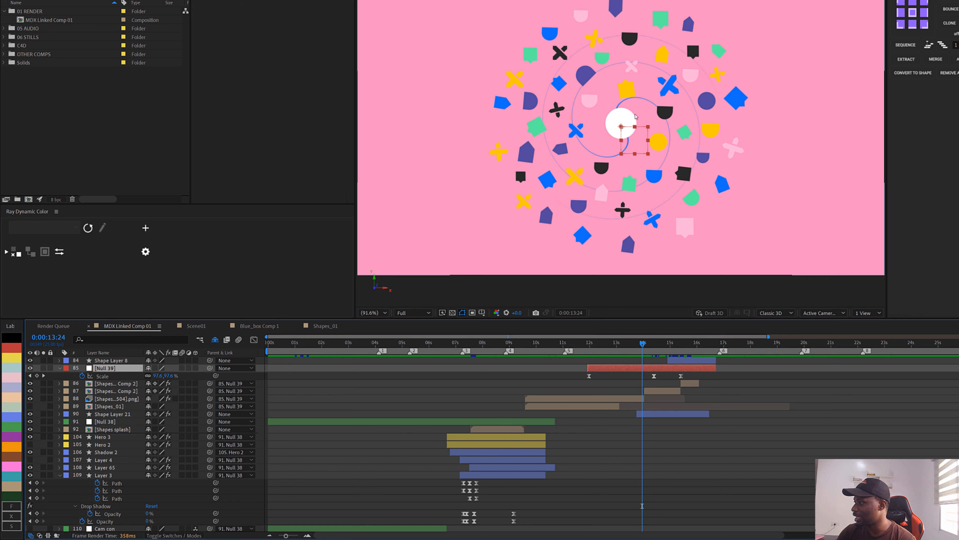
Solo Shape Layer 21 to isolate the blue spiral line and select its Twirl effect for inspection.
click(652, 416)
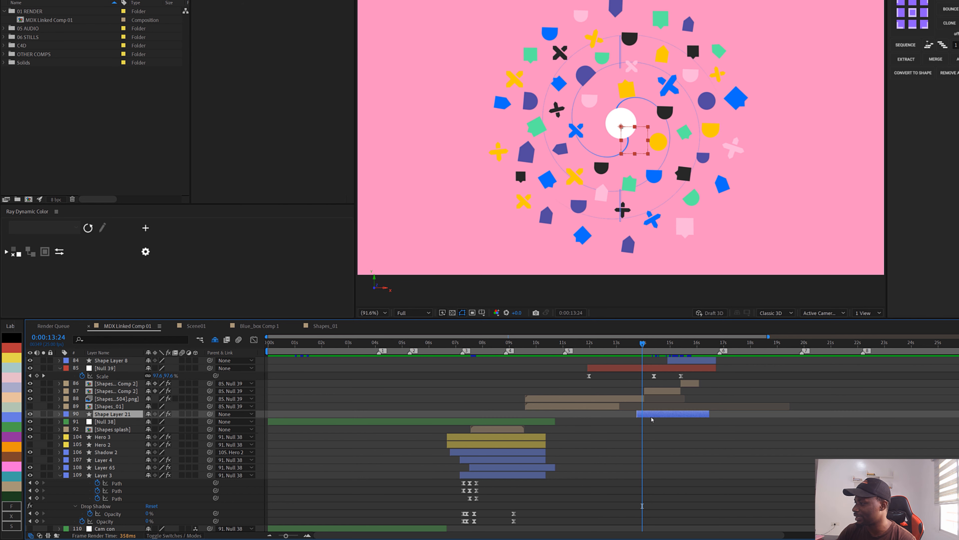
click(43, 414)
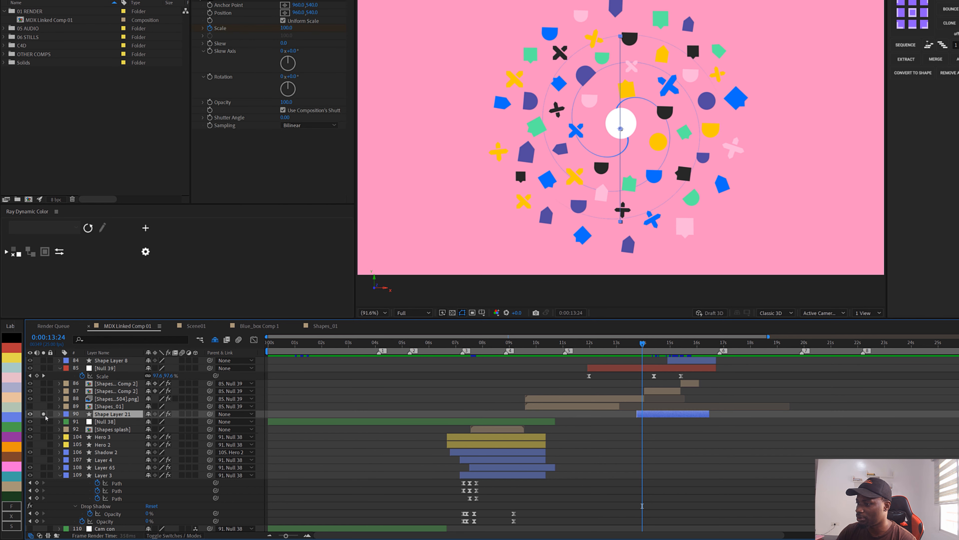
scroll(704, 469, up, 1)
scroll(668, 155, up, 1)
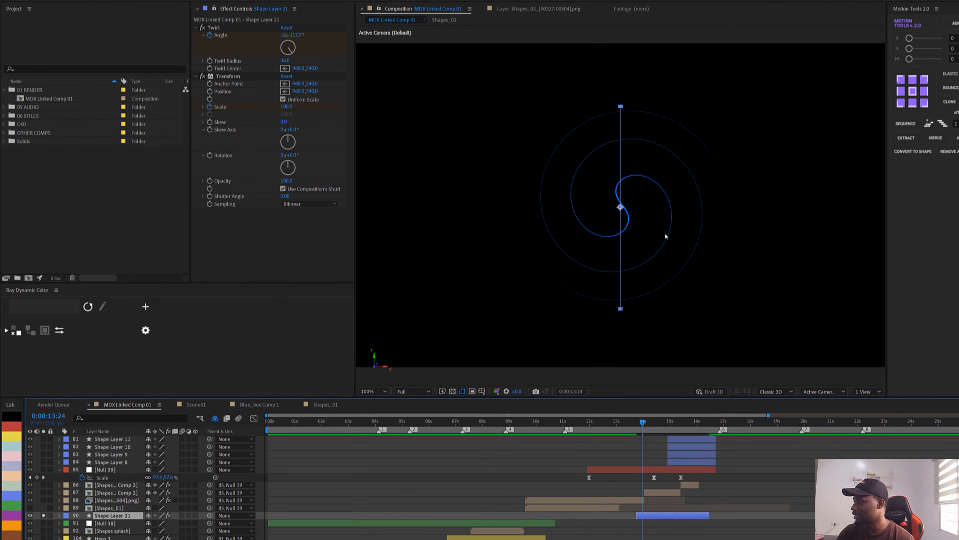
click(214, 41)
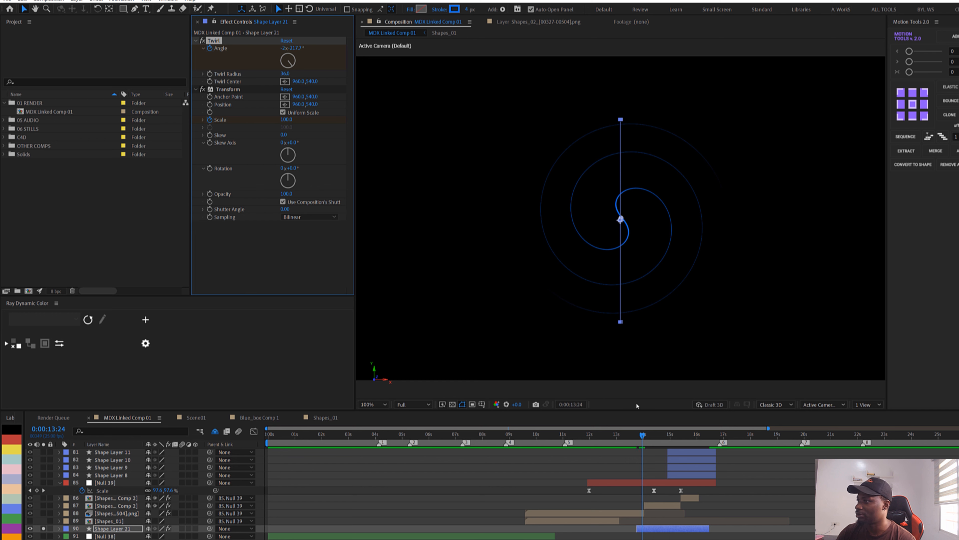
Reveal Shape Layer 21's keyframes, examine its Transform effect while scrubbing to 0:00:15:01, and unsolo the layer.
key(u)
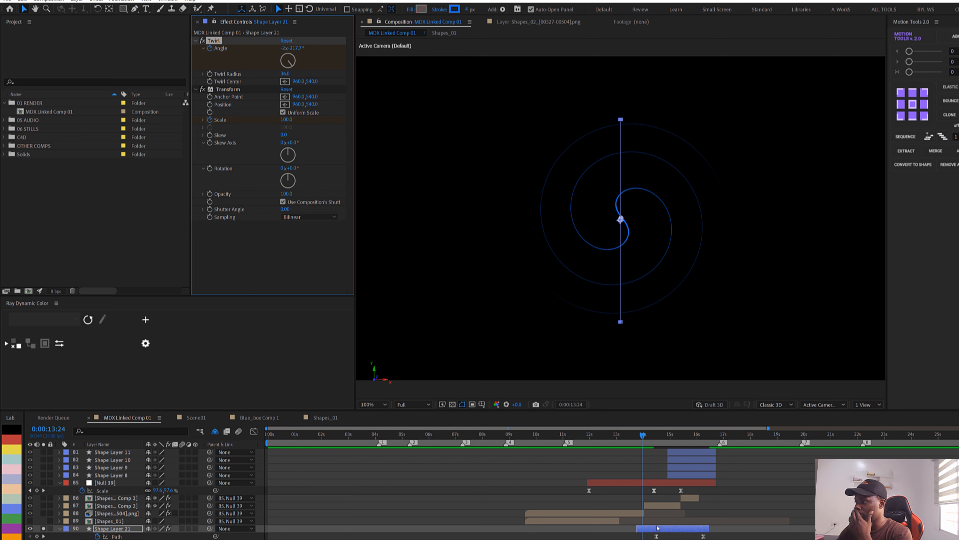
click(225, 92)
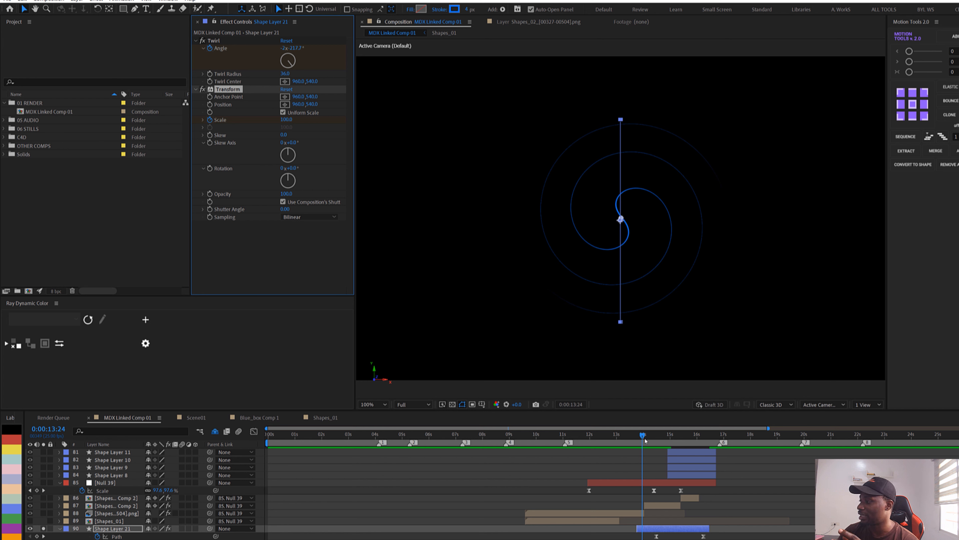
drag(648, 438, 668, 422)
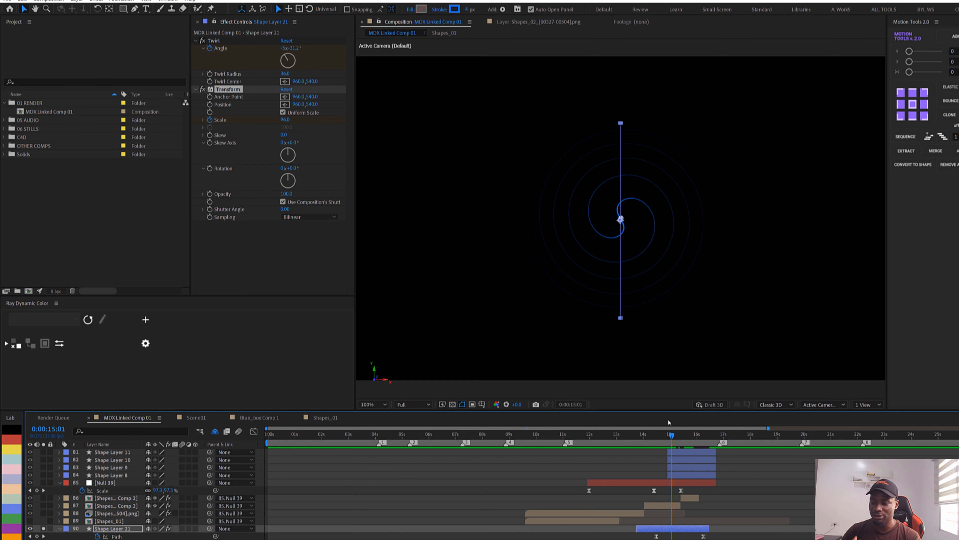
click(44, 529)
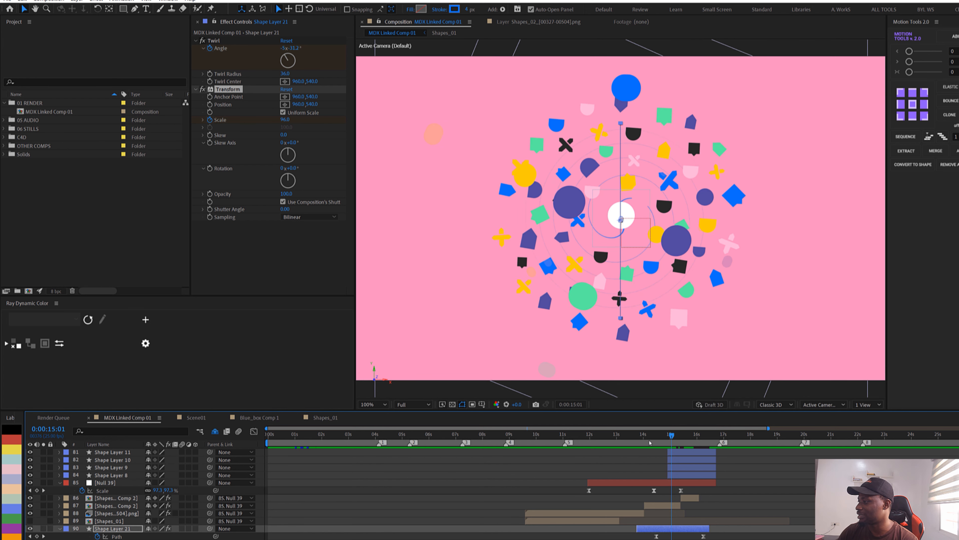
Scrub through the swirling shapes to 0:00:15:16 and locate the shape layers parented to the Zoom null.
click(646, 435)
drag(646, 439, 679, 437)
click(754, 462)
scroll(688, 496, up, 3)
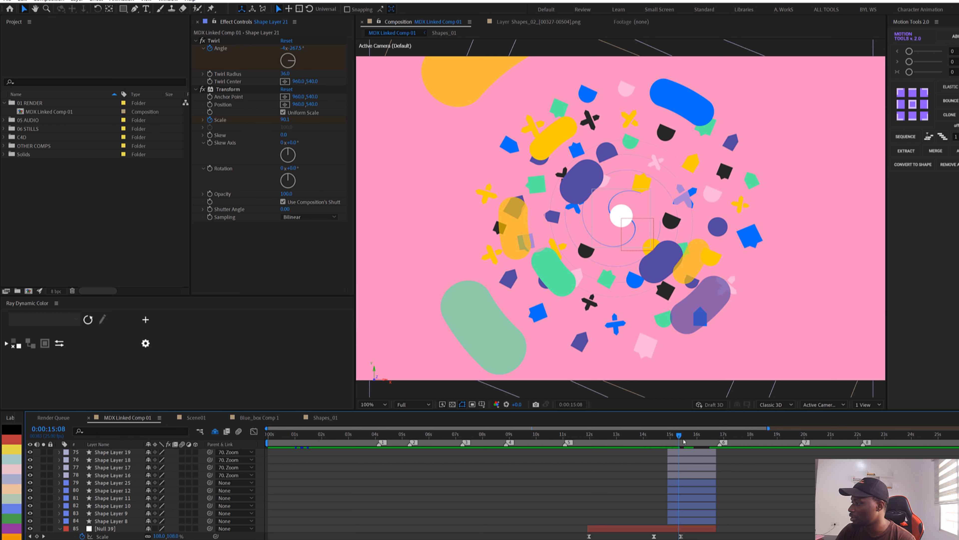
drag(684, 441, 687, 437)
scroll(690, 488, up, 3)
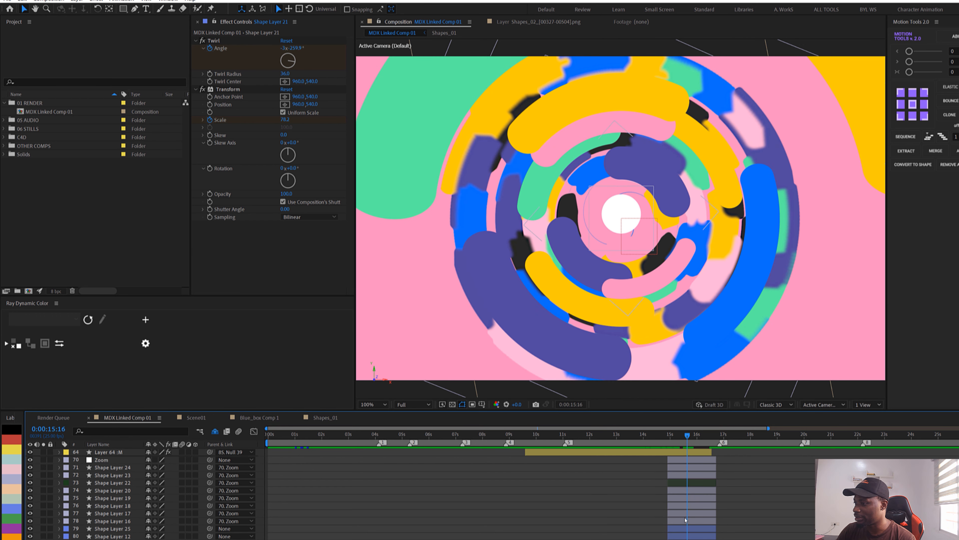
scroll(686, 519, up, 2)
Solo Shape Layer 24 to examine its Stroke Width, End, Offset and Opacity keyframes while scrubbing, and unsolo it again.
drag(43, 490, 45, 506)
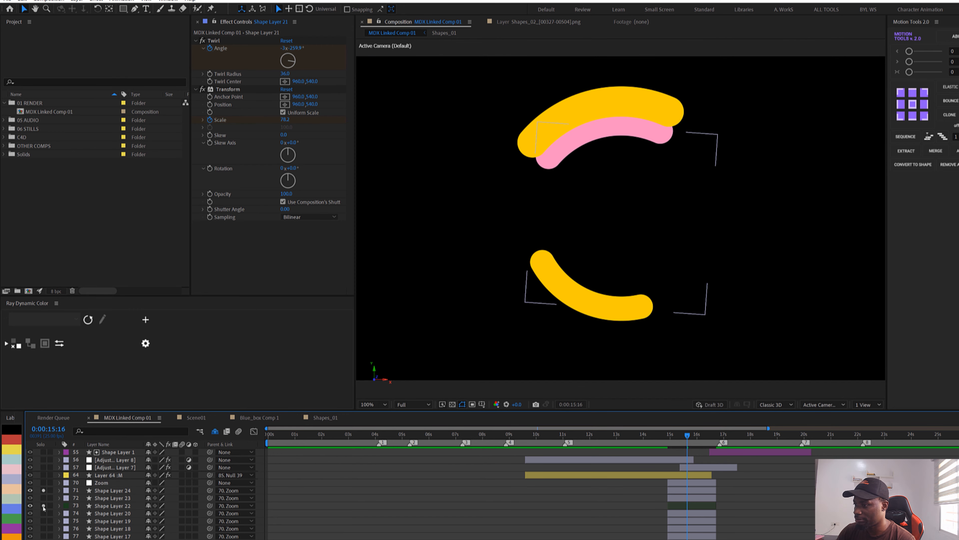
click(43, 506)
click(560, 491)
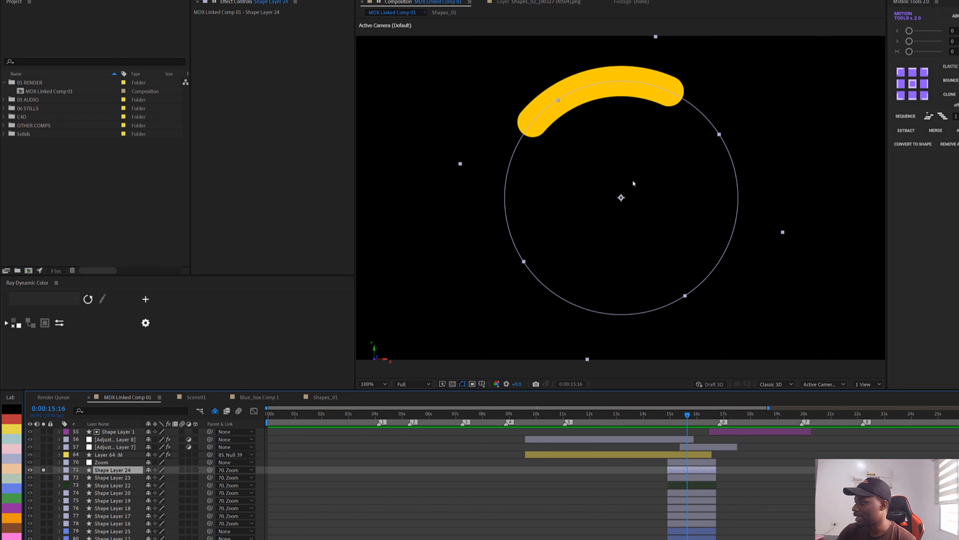
key(u)
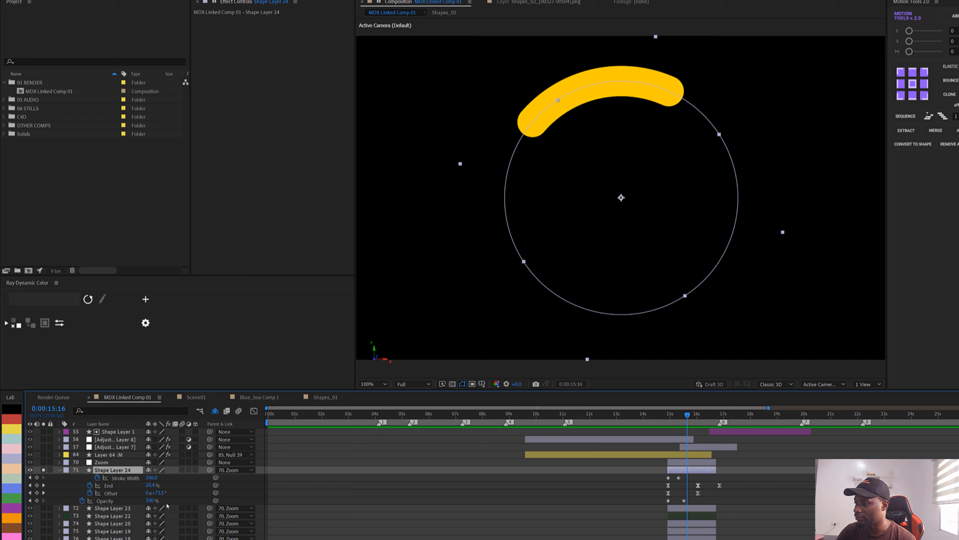
mouse_move(687, 415)
mouse_down()
mouse_move(667, 415)
mouse_move(691, 417)
mouse_up()
key(space)
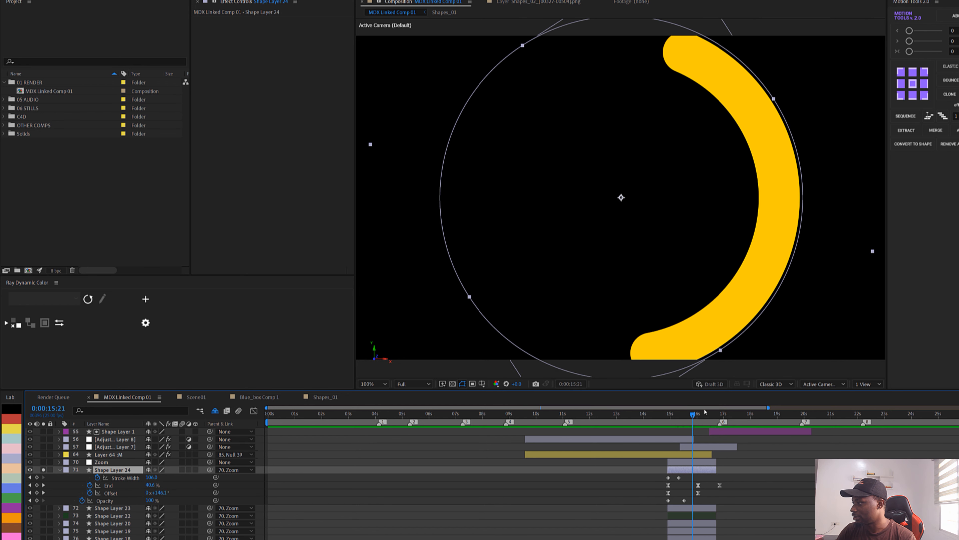
click(697, 412)
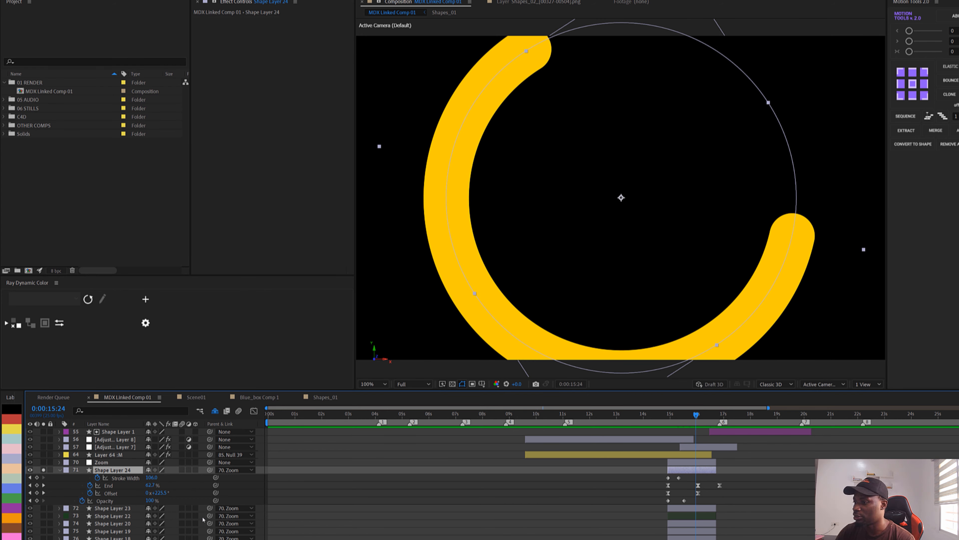
click(43, 469)
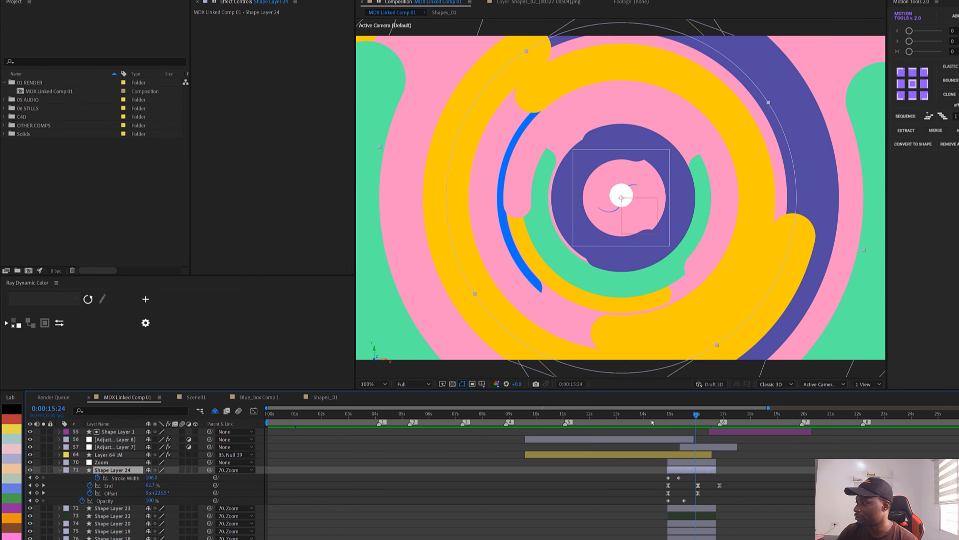
Reveal the Zoom null's Scale keyframes and scrub through the growing rings it controls.
drag(669, 416, 704, 415)
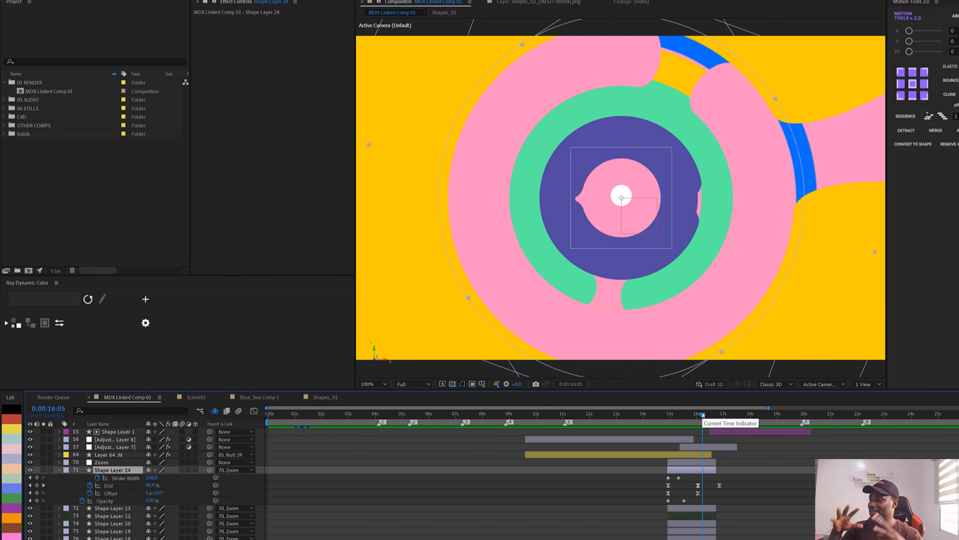
click(105, 463)
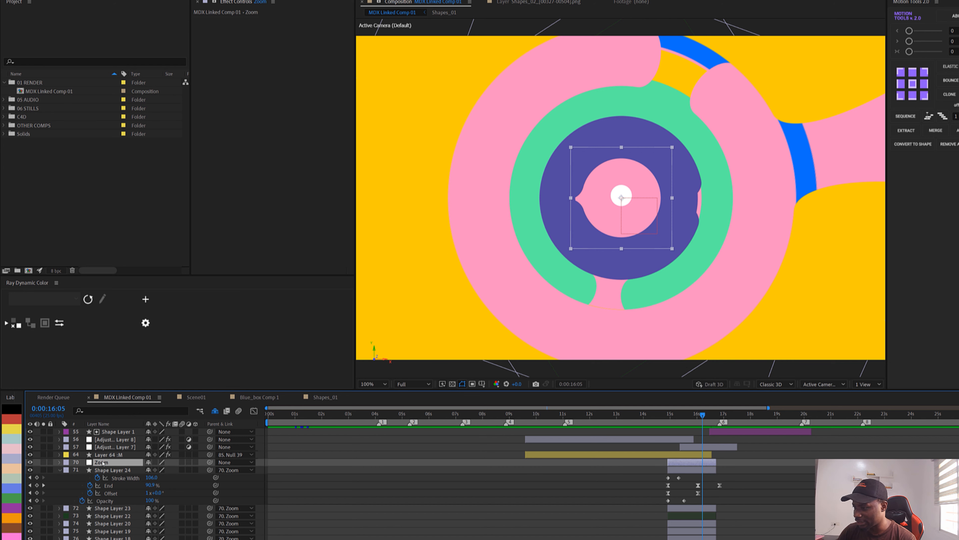
key(s)
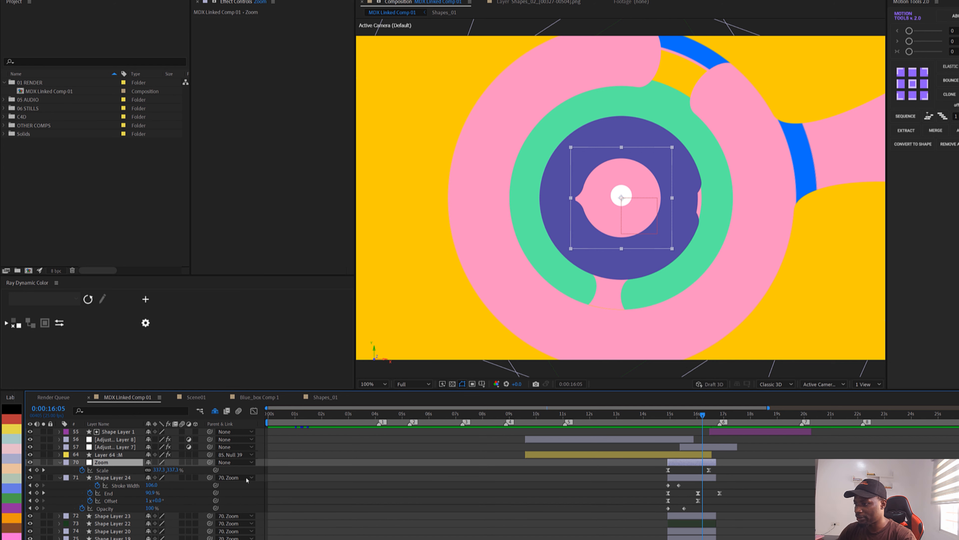
click(675, 415)
drag(670, 420, 719, 423)
Go to the MDX logo reveal at 0:00:16:19 and view it at 200%.
scroll(730, 447, up, 2)
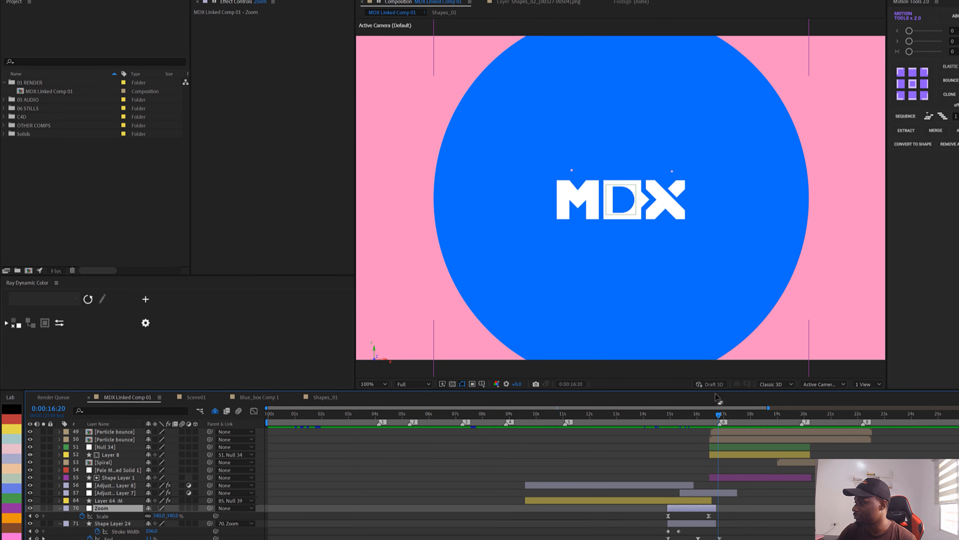
mouse_move(716, 414)
mouse_down()
mouse_move(706, 417)
mouse_move(725, 417)
mouse_move(717, 416)
mouse_up()
scroll(712, 363, up, 1)
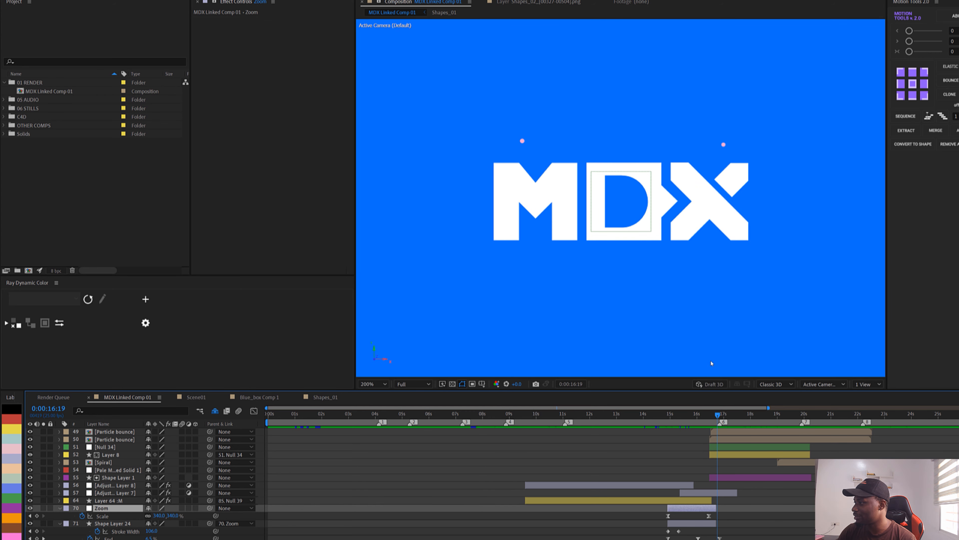
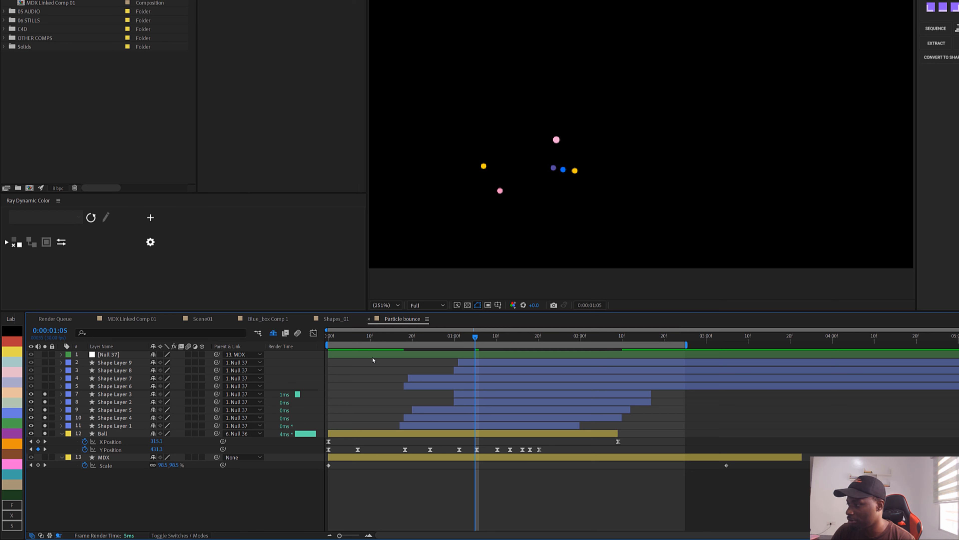
Scrub the Particle bounce composition back to 0:00:00:25 and solo Shape Layers 6, 7 and 8 with the balls.
drag(402, 337, 439, 350)
key(space)
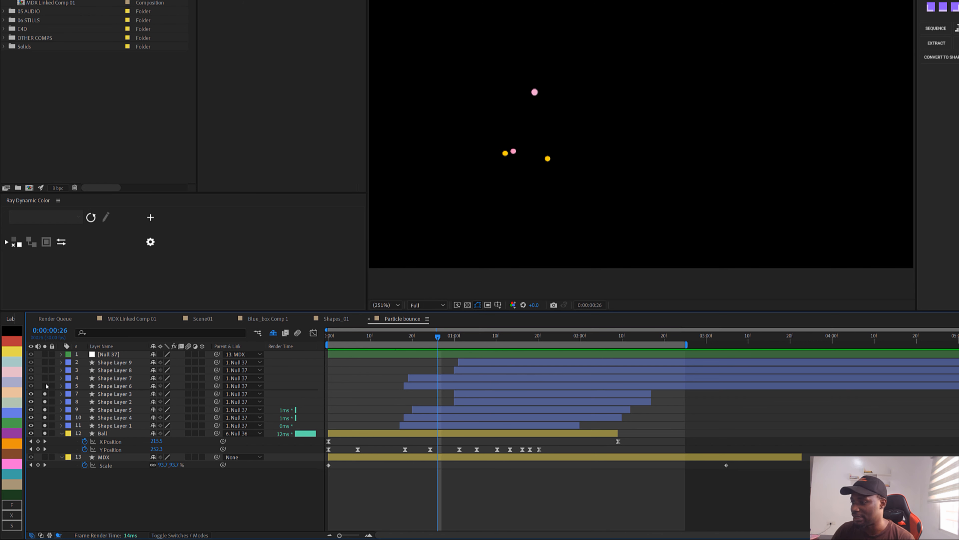
drag(46, 386, 45, 373)
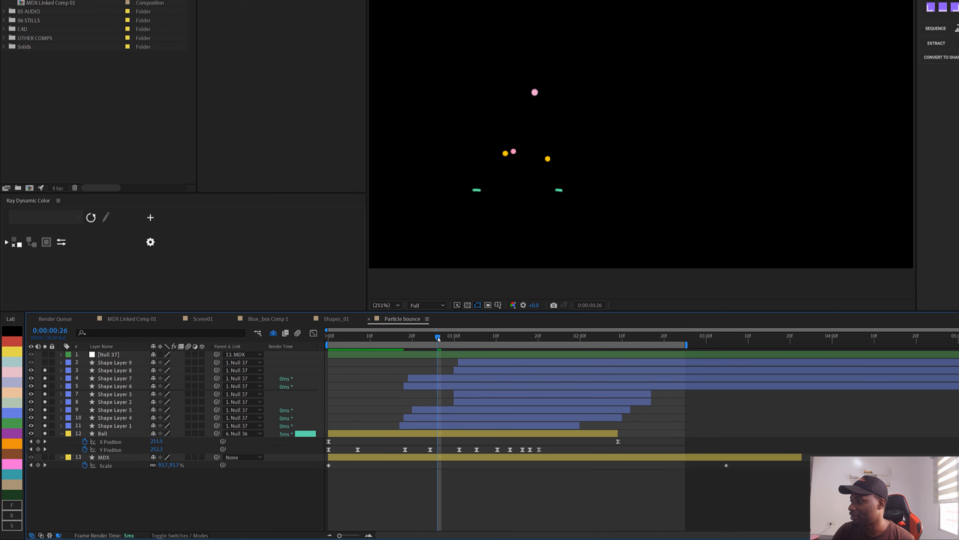
drag(438, 337, 433, 337)
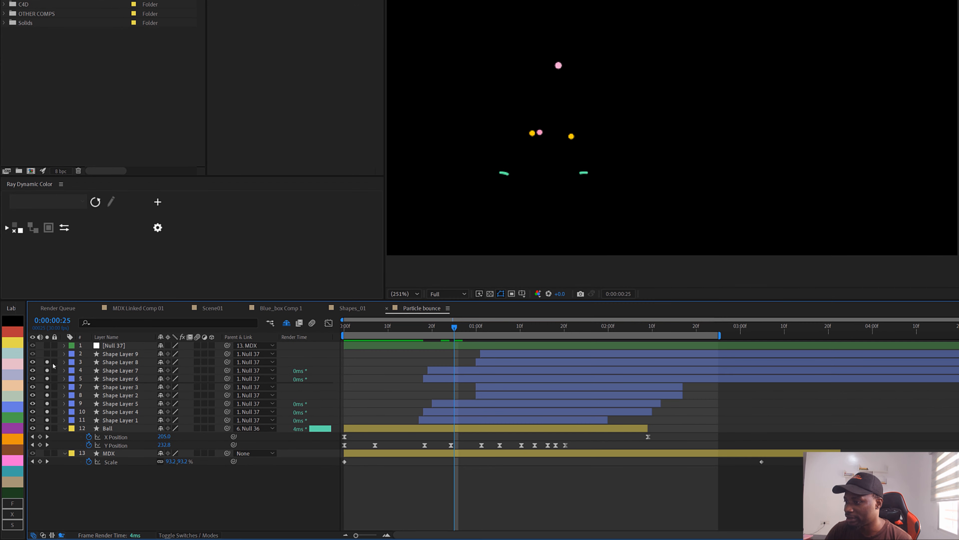
Unsolo Shape Layers 7 and 8, then select Shape Layer 6 and inspect its double-arc path up close at 600%.
drag(49, 364, 48, 371)
click(120, 379)
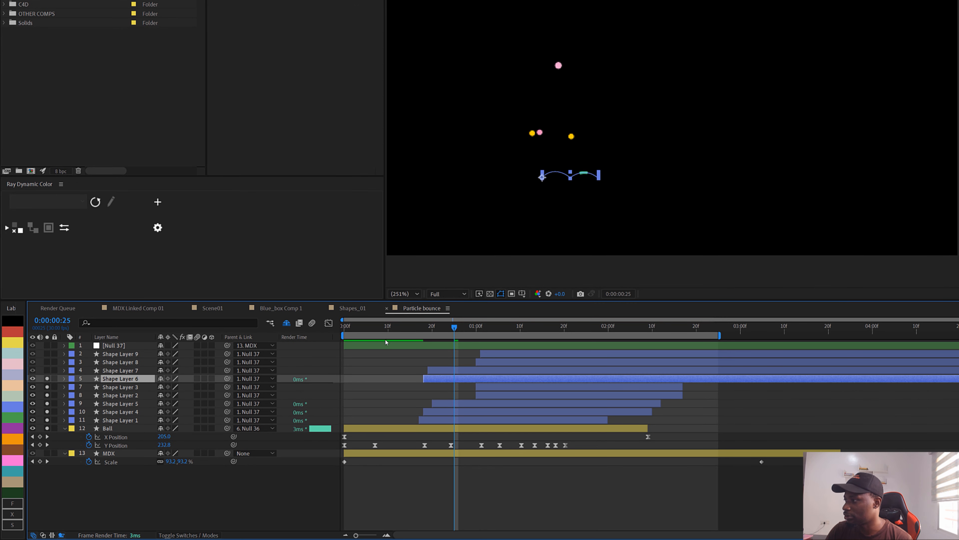
scroll(598, 210, up, 1)
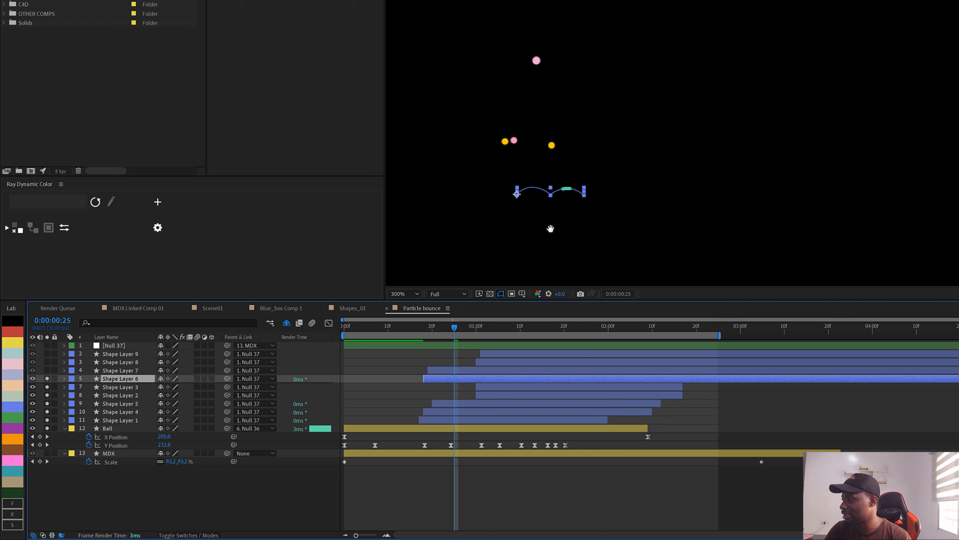
drag(550, 229, 588, 187)
scroll(548, 211, up, 4)
drag(525, 228, 639, 151)
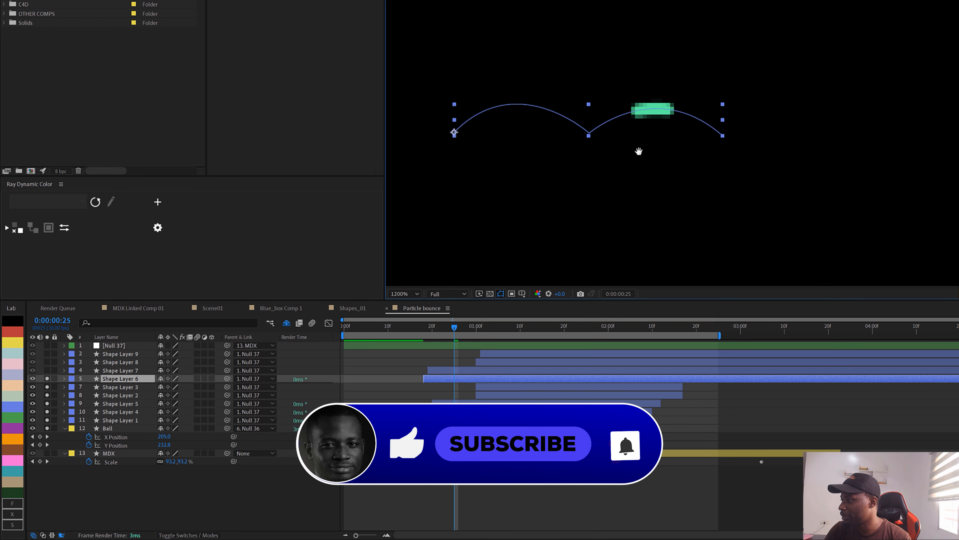
drag(552, 153, 604, 148)
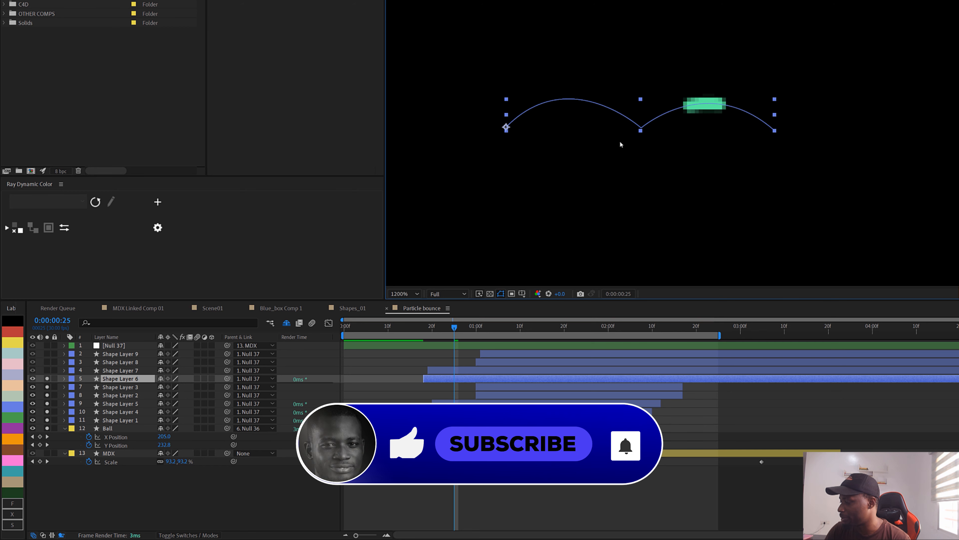
key(comma)
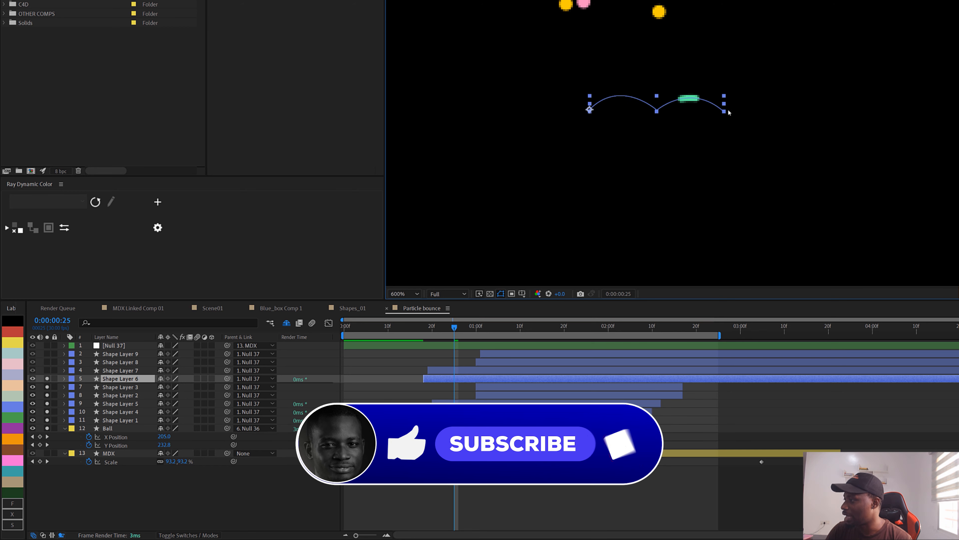
Expand Shape Layer 6's Trim Paths and inspect the Start and End keyframe curves in the Graph Editor.
click(64, 379)
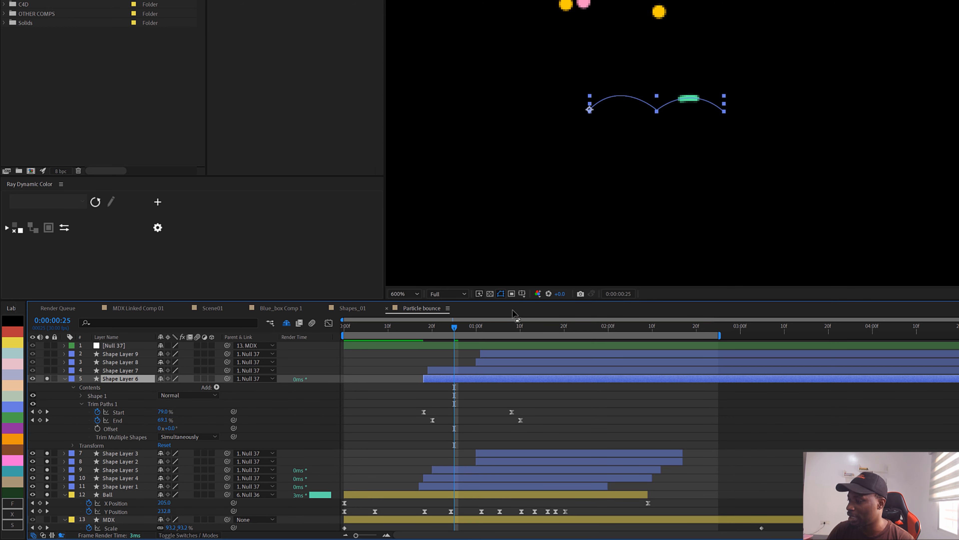
mouse_move(453, 331)
mouse_down()
mouse_move(428, 337)
mouse_move(463, 334)
mouse_up()
click(119, 412)
shift+click(121, 437)
click(329, 323)
right_click(480, 398)
click(520, 309)
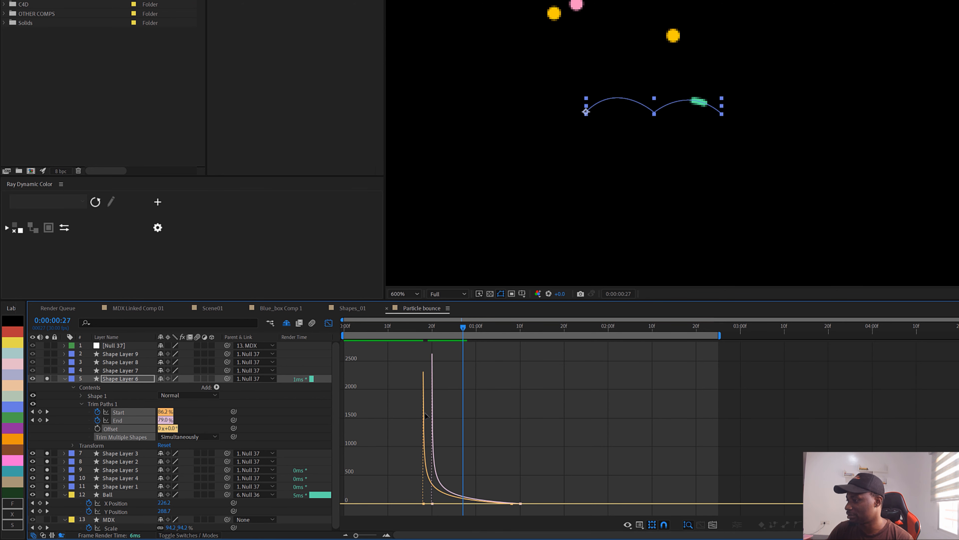
click(329, 323)
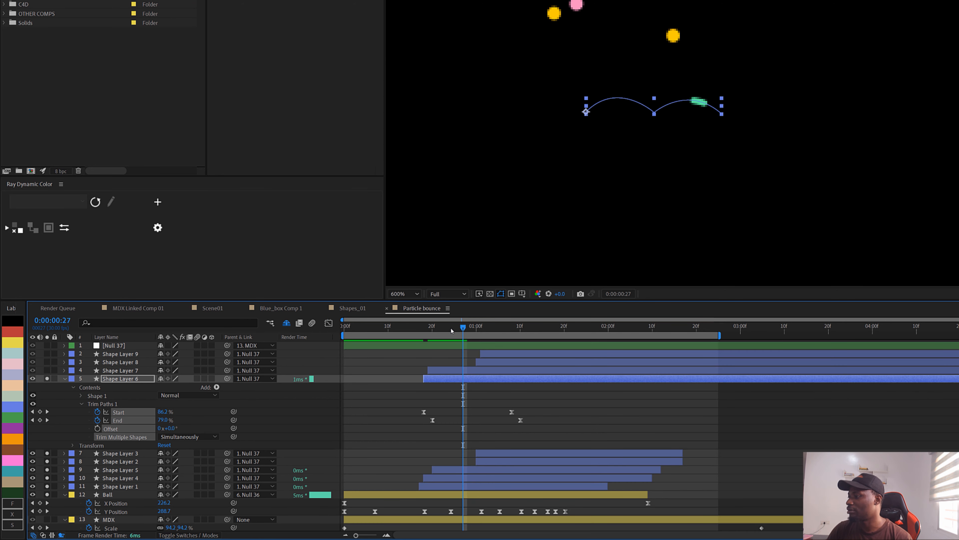
Scrub the trimmed stroke's movement, solo Shape Layer 7 as well, and scrub through both green strokes together.
mouse_move(452, 330)
mouse_down()
mouse_move(410, 335)
mouse_move(469, 328)
mouse_up()
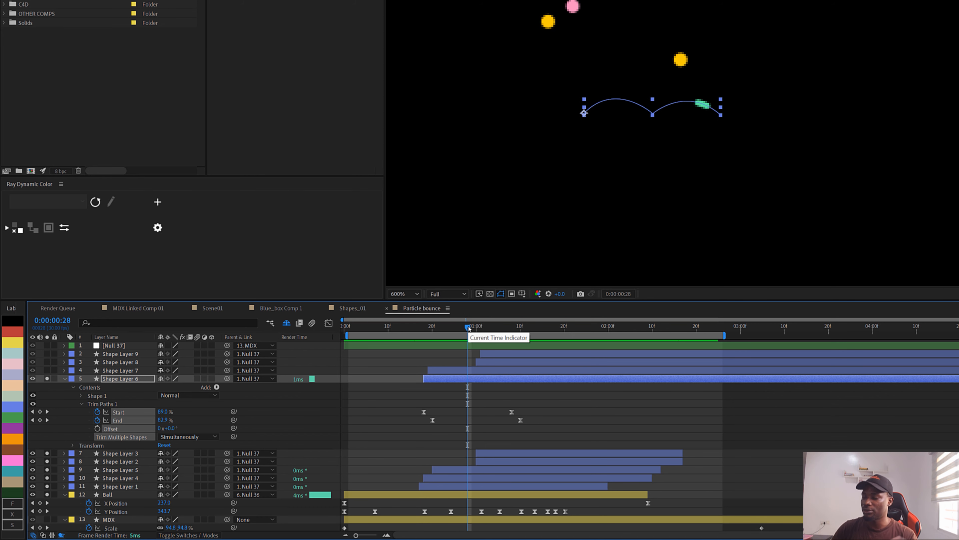
key(F2)
click(47, 370)
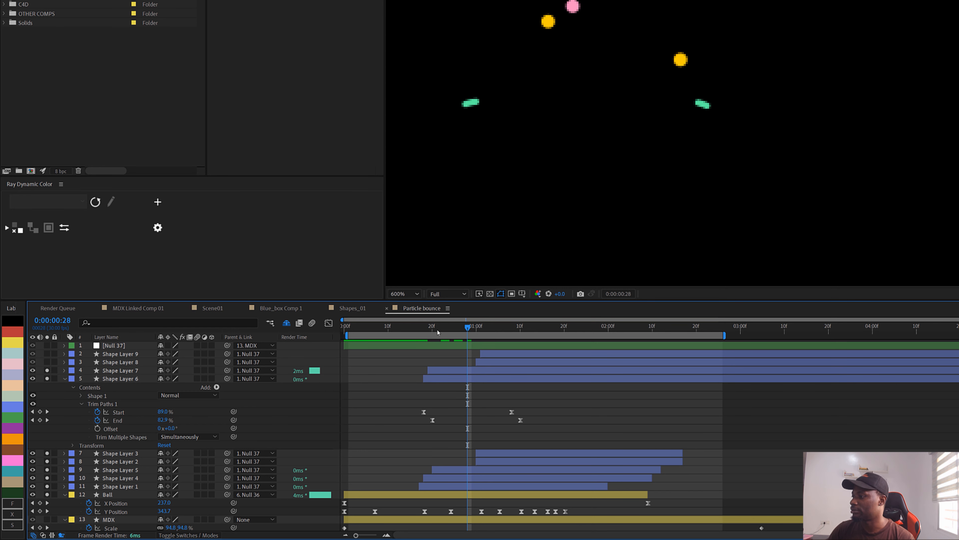
drag(438, 332, 535, 332)
Solo Shape Layers 8 and 9 too, return to 0:00:00:03 at 100% view, and play the bouncing particles.
click(46, 353)
click(47, 362)
click(503, 362)
drag(535, 333, 359, 338)
scroll(757, 127, down, 5)
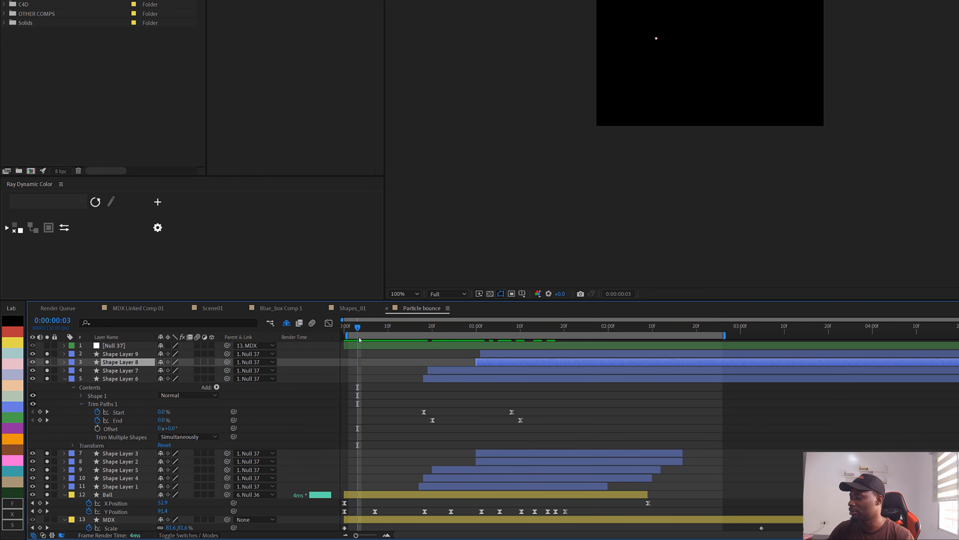
key(space)
Return to MDX Linked Comp 01, solo the two Particle bounce layers and scrub back to 0:00:17:22 to compare them.
key(Tab)
click(333, 394)
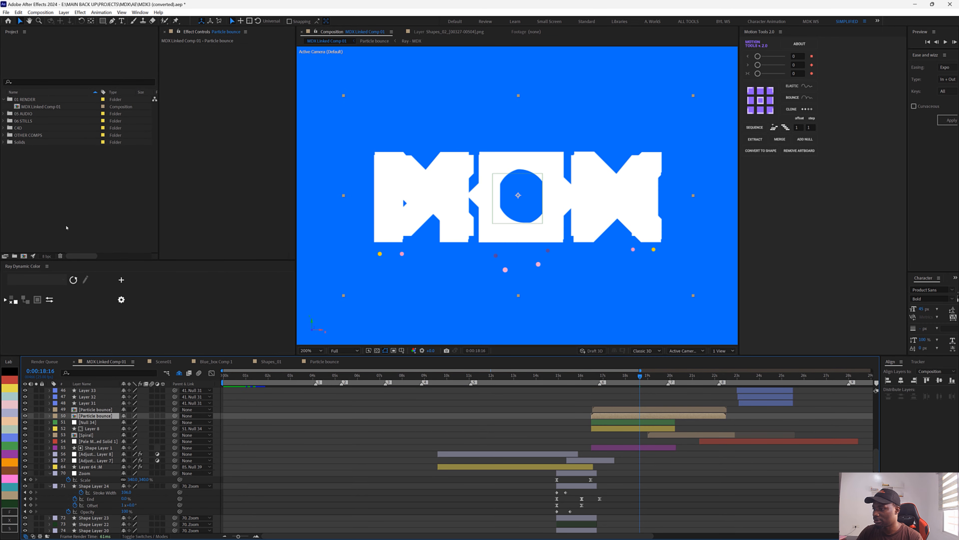
click(36, 415)
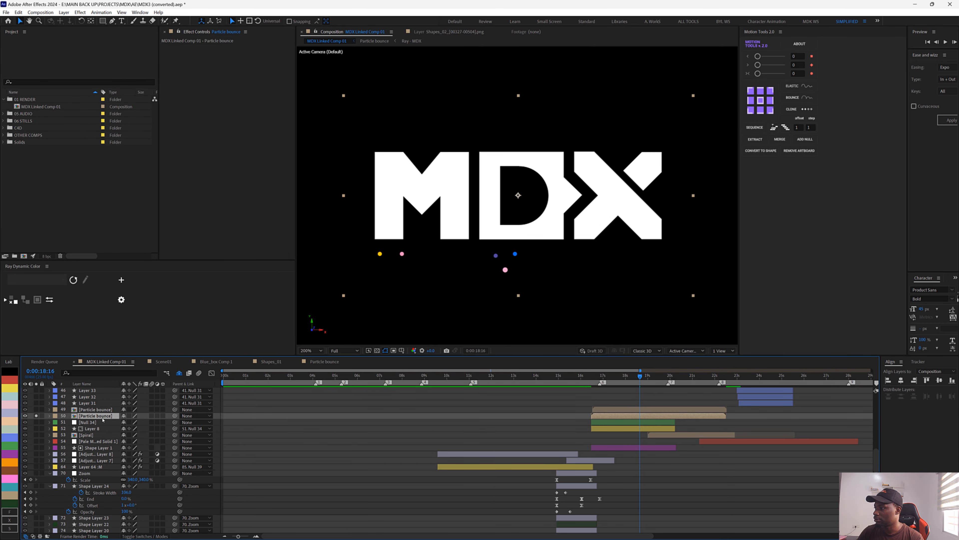
mouse_move(641, 376)
mouse_down()
mouse_move(606, 376)
mouse_move(623, 376)
mouse_up()
click(566, 303)
click(36, 410)
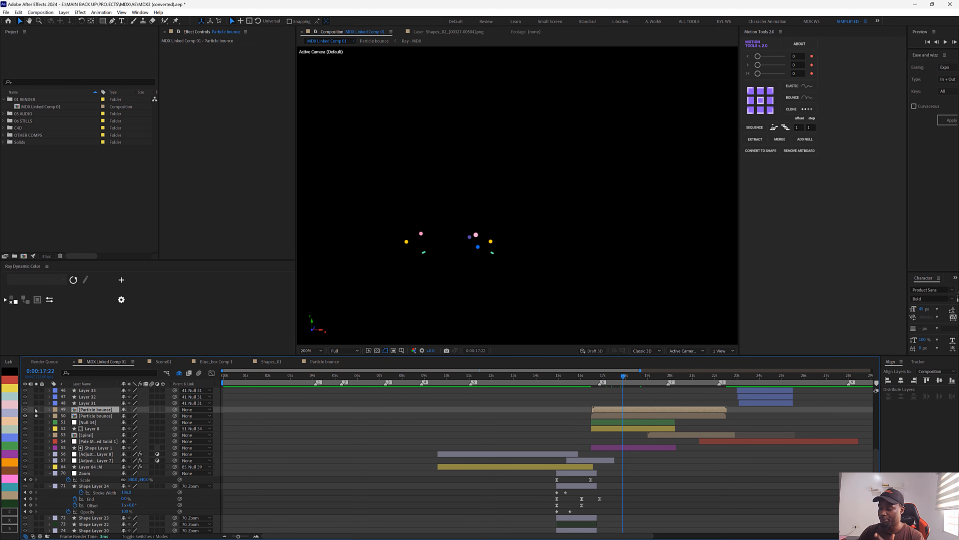
Review both Particle bounce layers in isolation from 0:00:16:18, unsolo them, and scrub the full MDX logo bounce to 0:00:18:15.
click(36, 409)
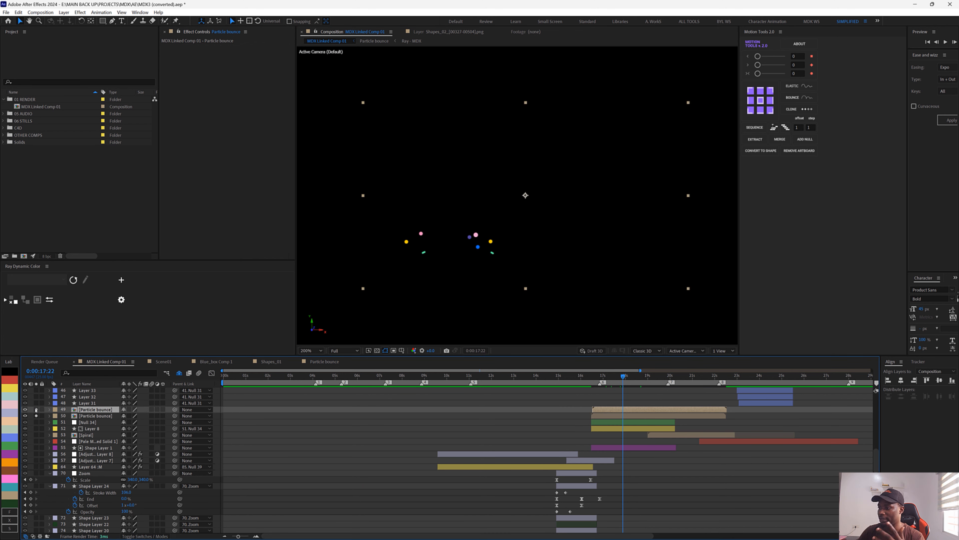
click(598, 376)
key(space)
scroll(661, 371, up, 3)
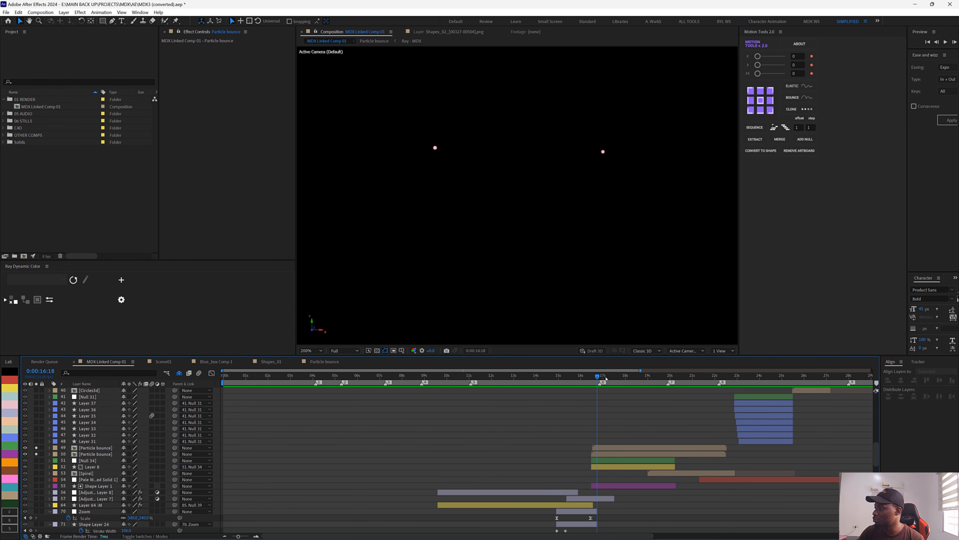
drag(600, 376, 624, 375)
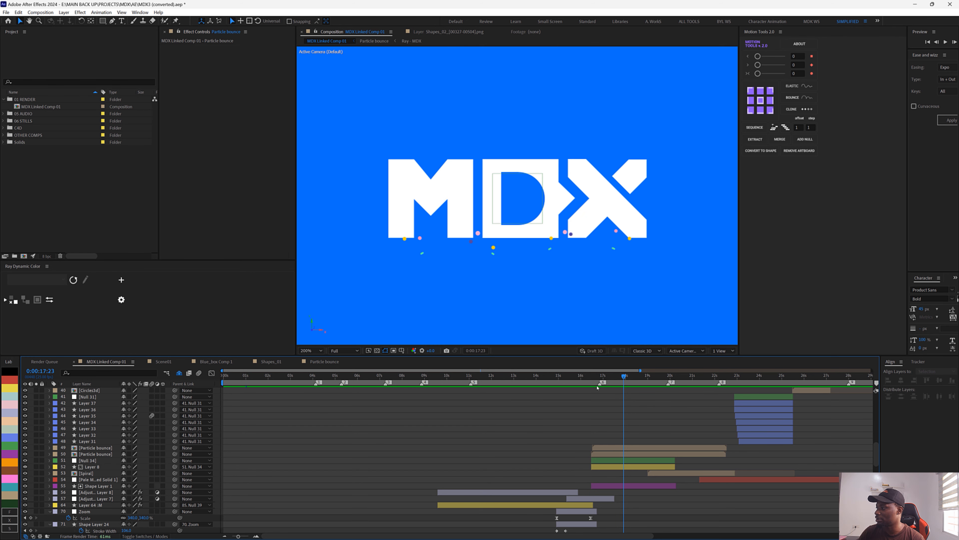
drag(603, 376, 639, 375)
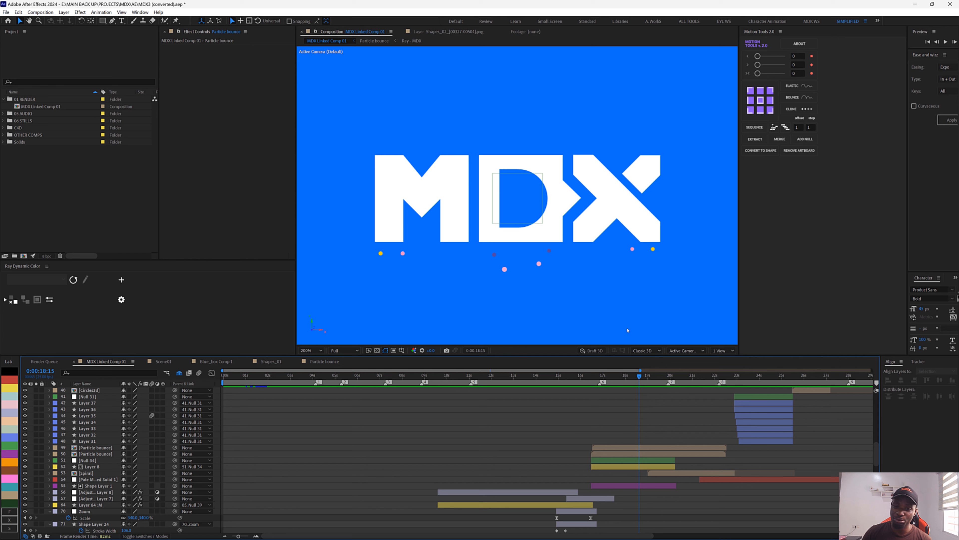
Jump to the colourful swirl at 0:00:21:08, scrub back to 0:00:19:12, and open the Spiral precomp.
key(minus)
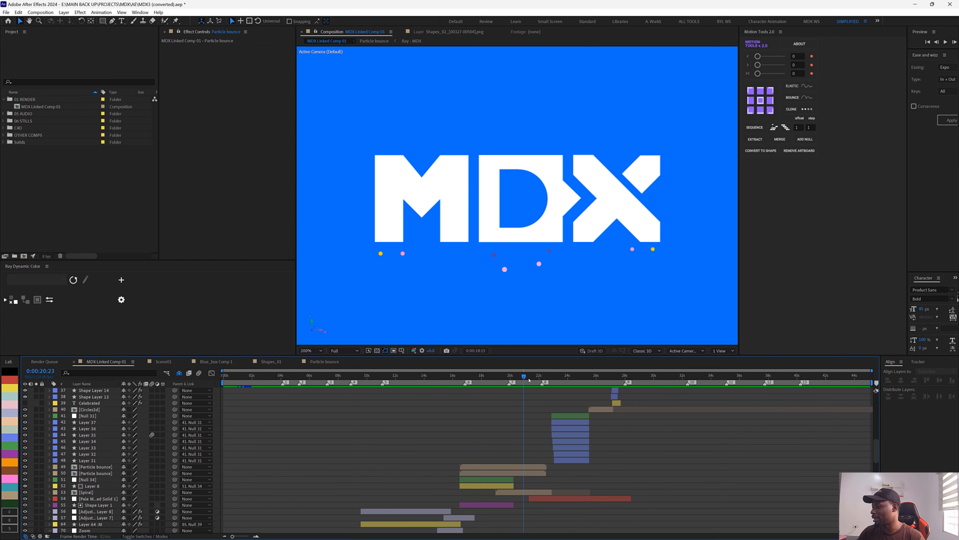
click(530, 376)
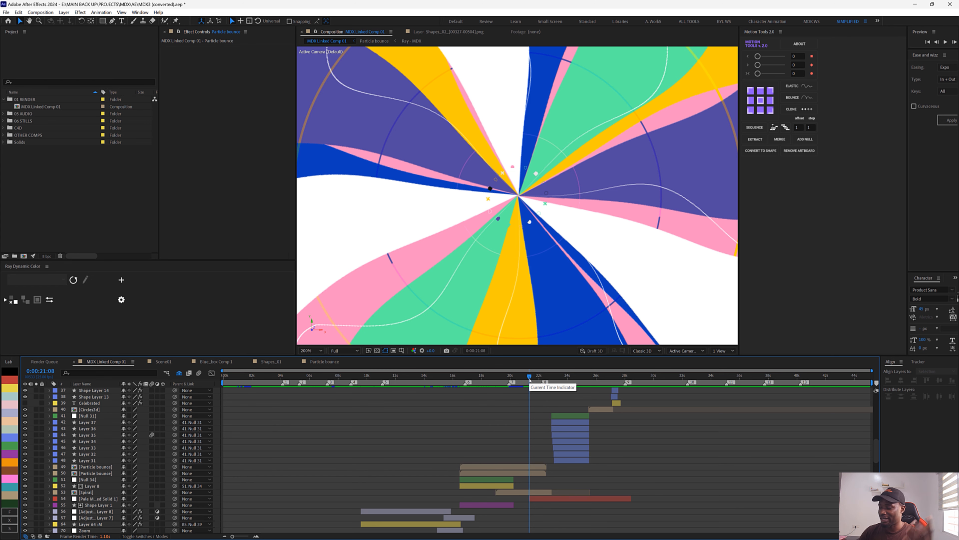
drag(530, 376, 504, 379)
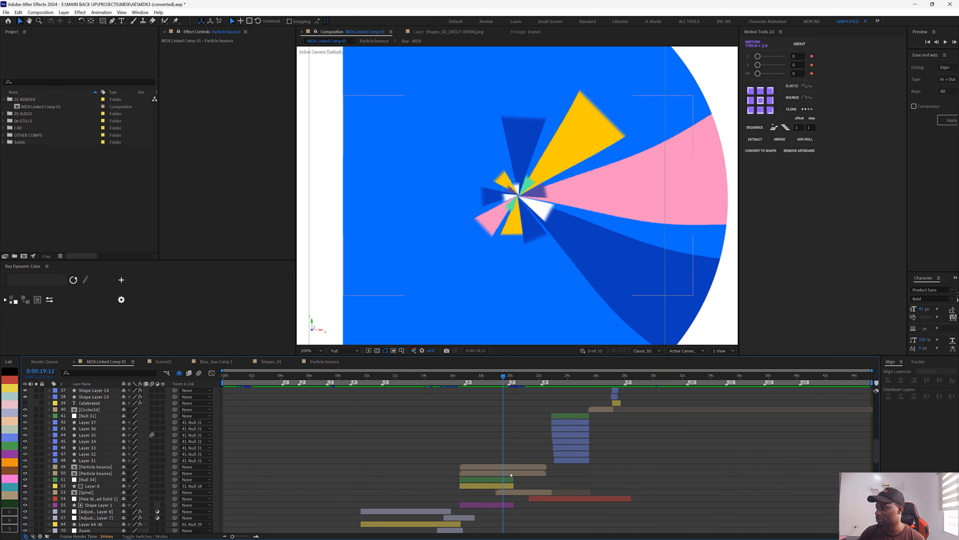
click(504, 492)
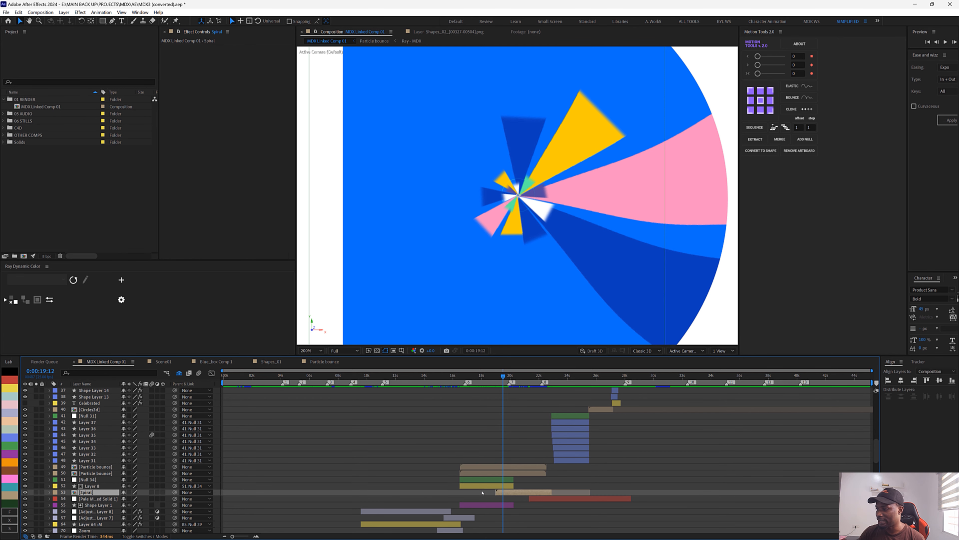
double_click(506, 492)
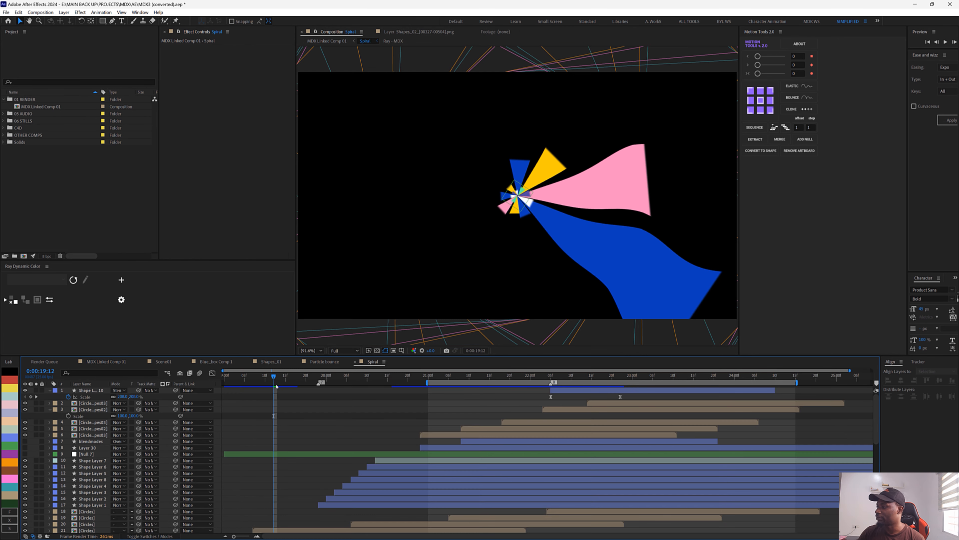
Open the Wave_01 precomp from Spiral's bottom wave layer, fit it to the view, and scrub to 0:00:01:01.
drag(268, 379, 274, 379)
scroll(265, 446, down, 10)
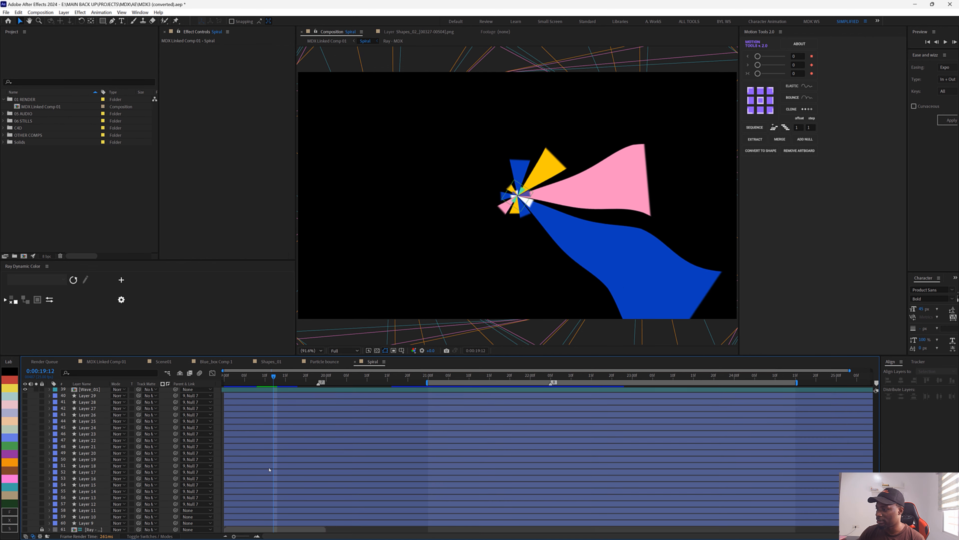
click(246, 505)
double_click(246, 505)
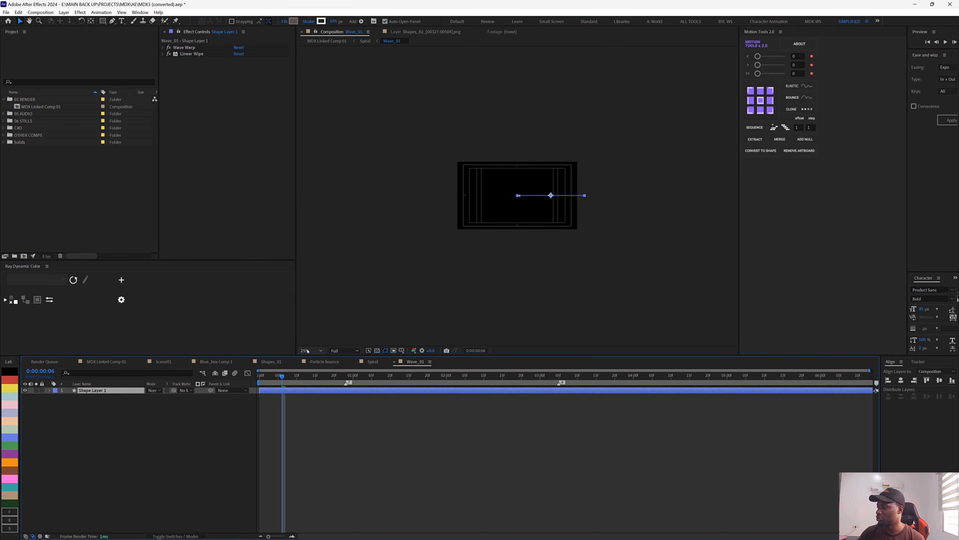
click(317, 350)
click(314, 358)
drag(283, 377, 344, 378)
key(space)
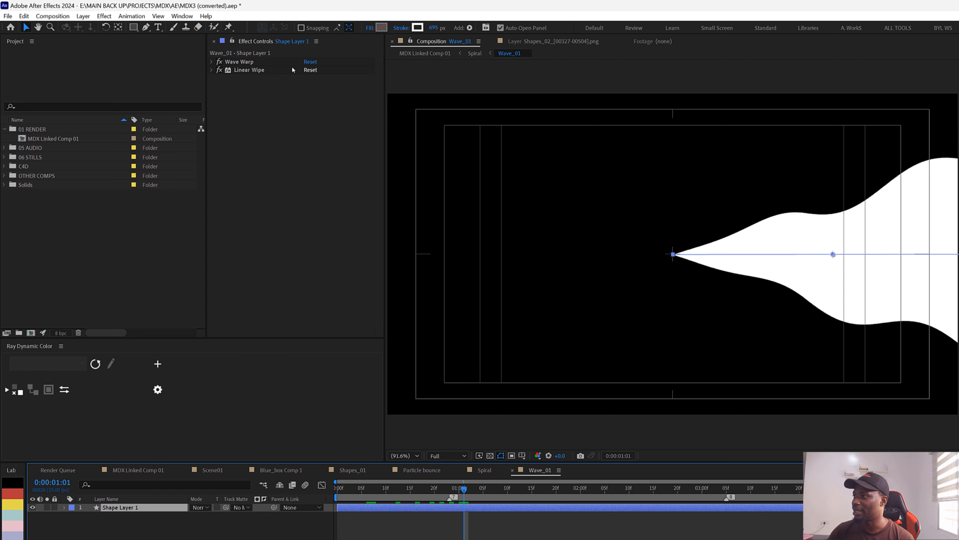
Expand Shape Layer 1's Wave Warp and Linear Wipe settings and turn Wave Warp off to show the plain tapered stroke.
click(212, 62)
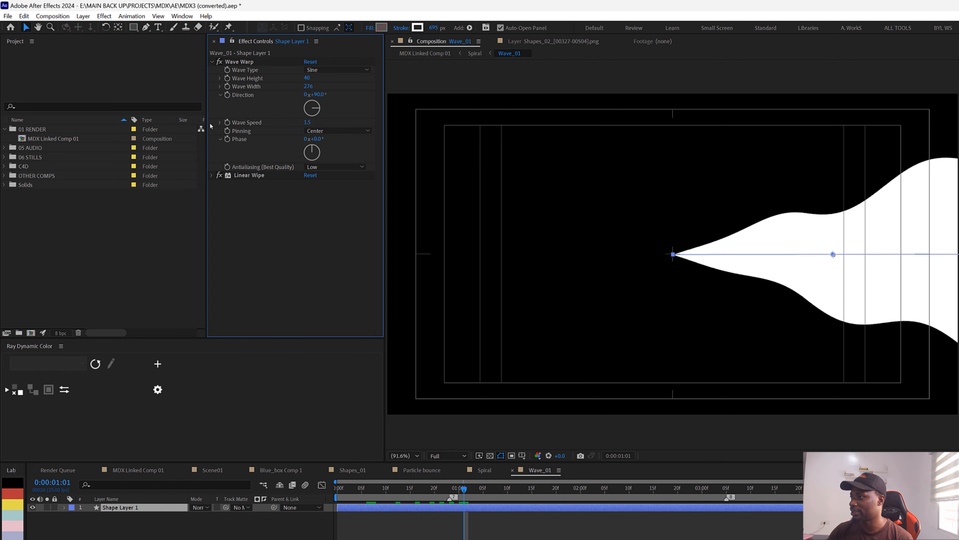
click(212, 175)
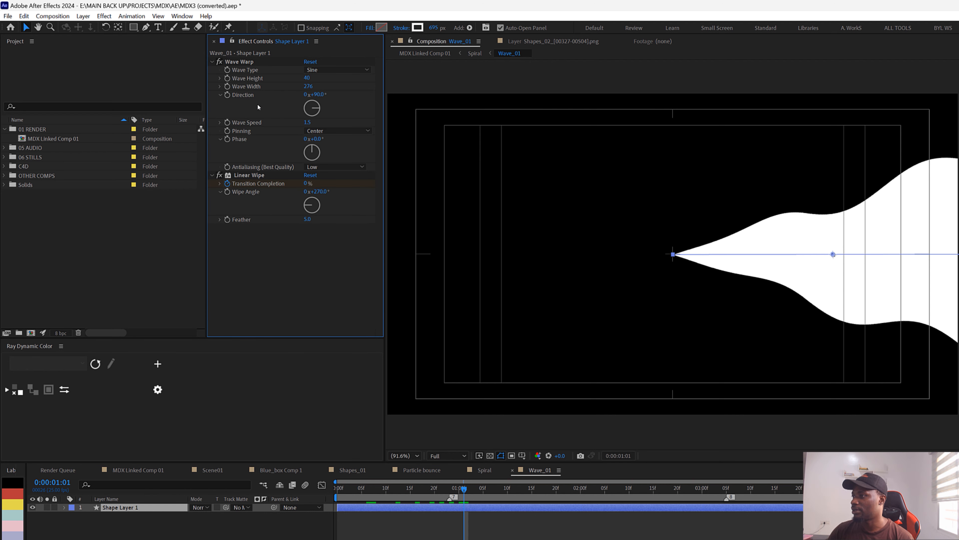
click(219, 61)
scroll(595, 234, down, 2)
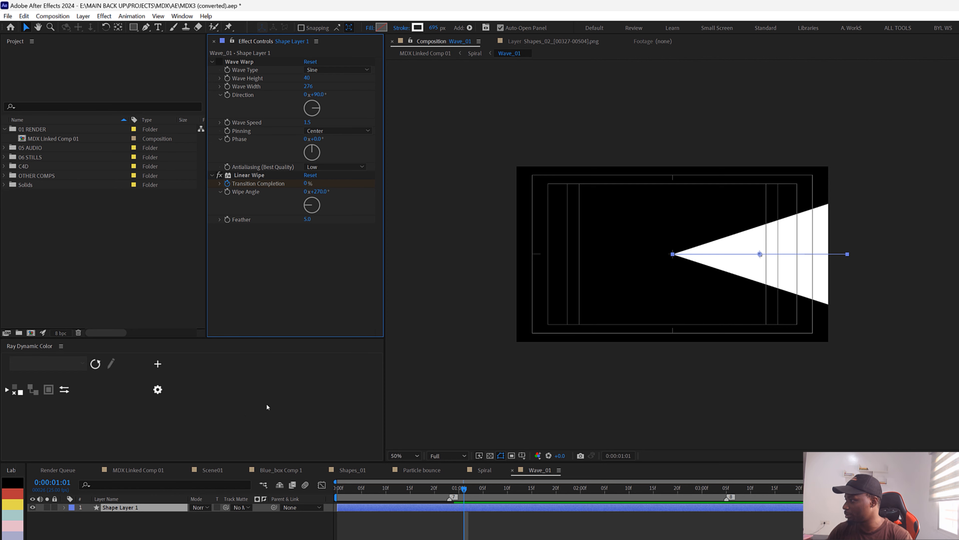
Reveal Shape Layer 1's stroke Taper settings, vary Start Length and return it to 100%, and turn Wave Warp back on.
click(64, 508)
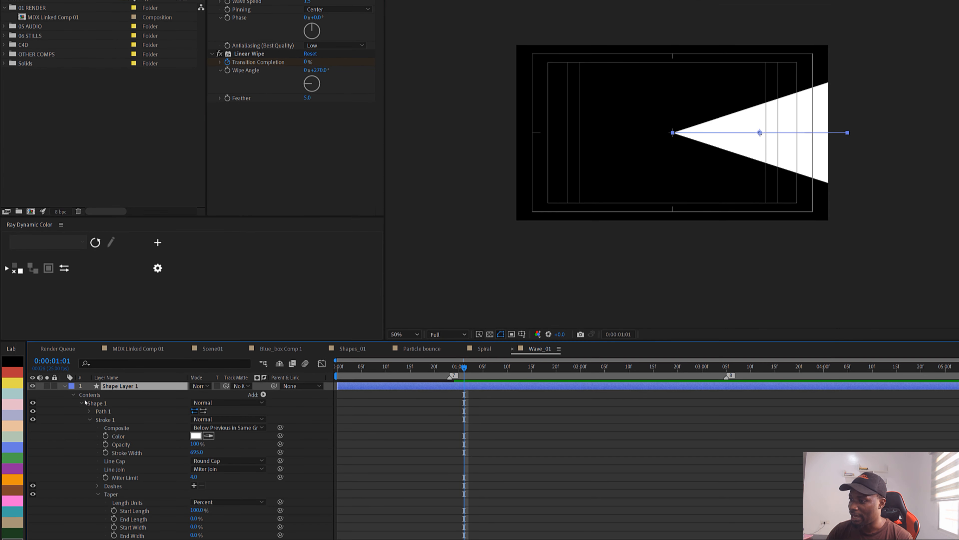
scroll(131, 463, down, 3)
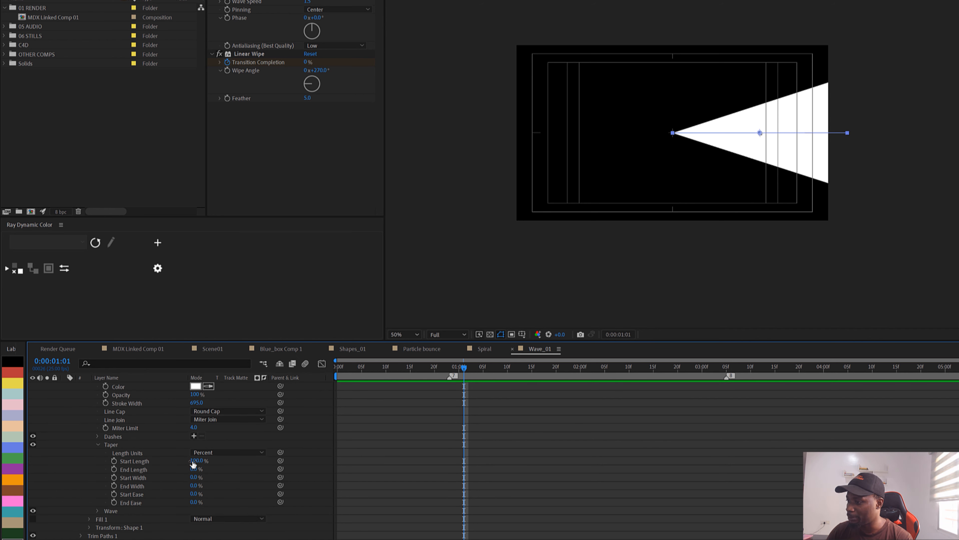
mouse_move(195, 461)
mouse_down()
mouse_move(135, 459)
mouse_move(258, 467)
mouse_up()
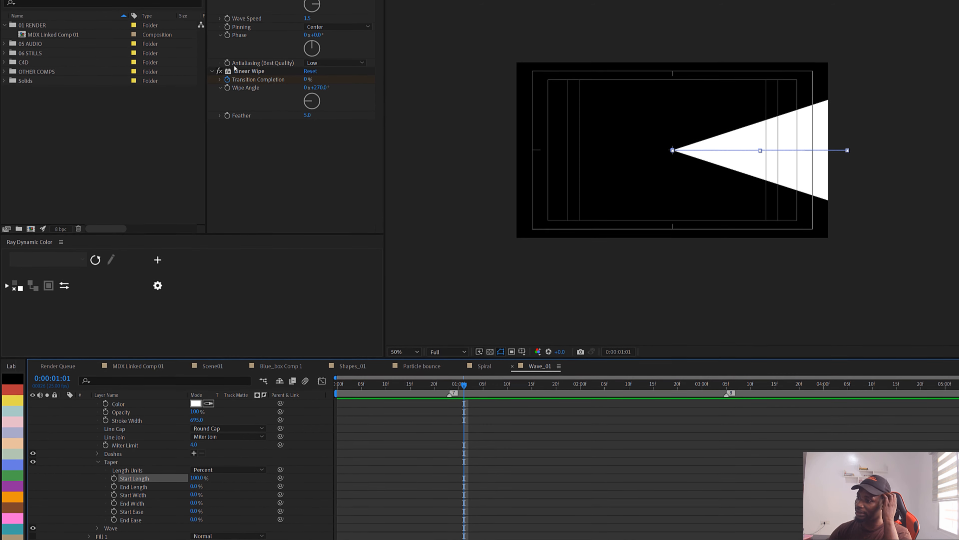
click(219, 62)
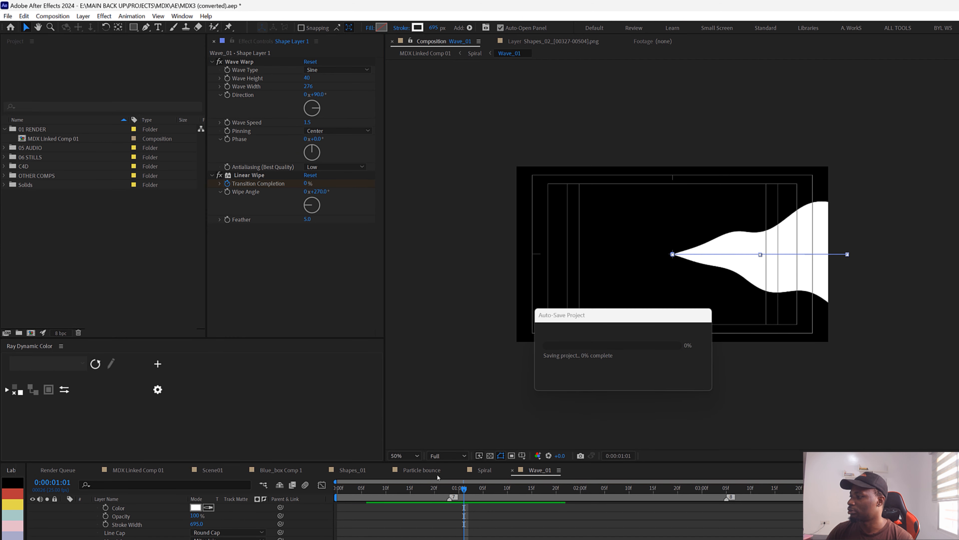
Scrub Wave_01 back to 0:00:00:11 and forward to 0:00:00:20 to examine the Linear Wipe reveal, and collapse Shape Layer 1.
click(245, 176)
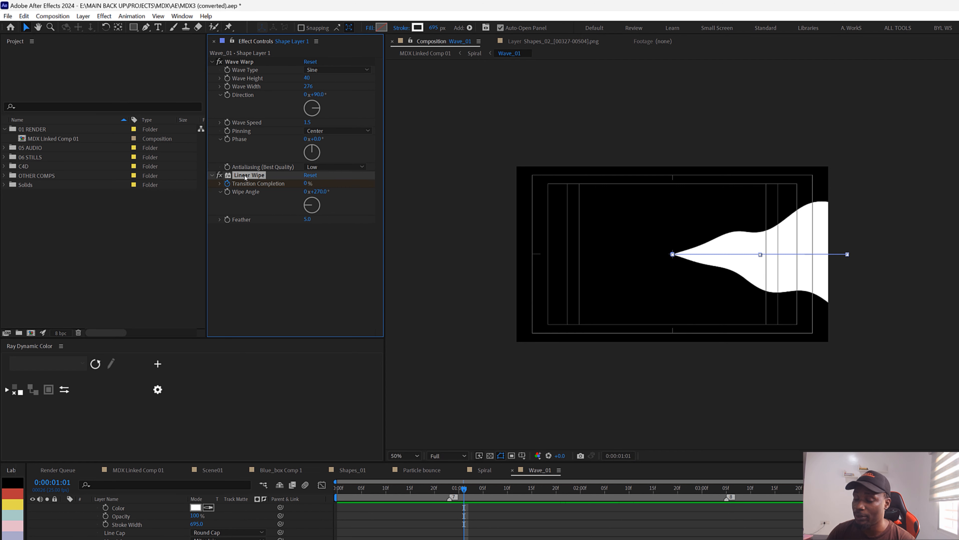
drag(465, 490, 393, 489)
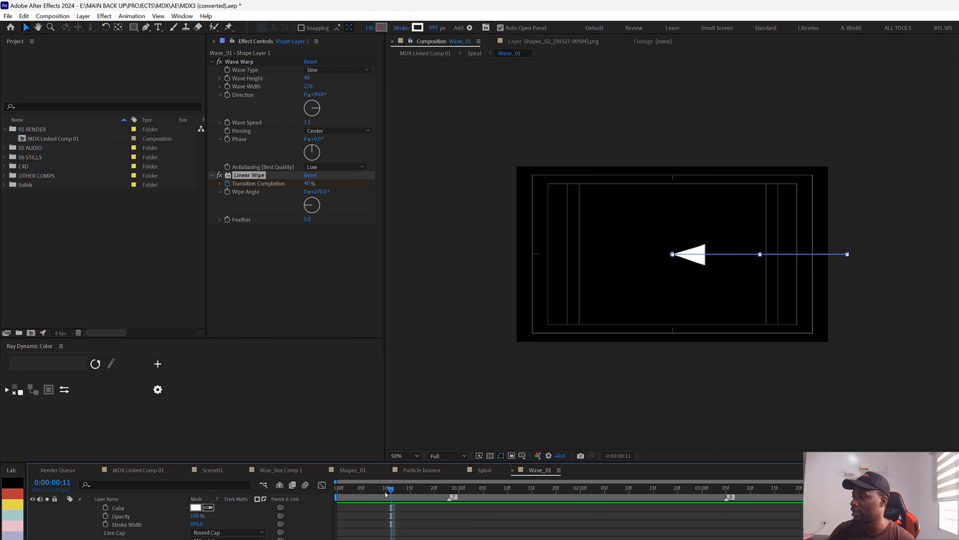
drag(385, 491, 435, 492)
scroll(58, 512, up, 3)
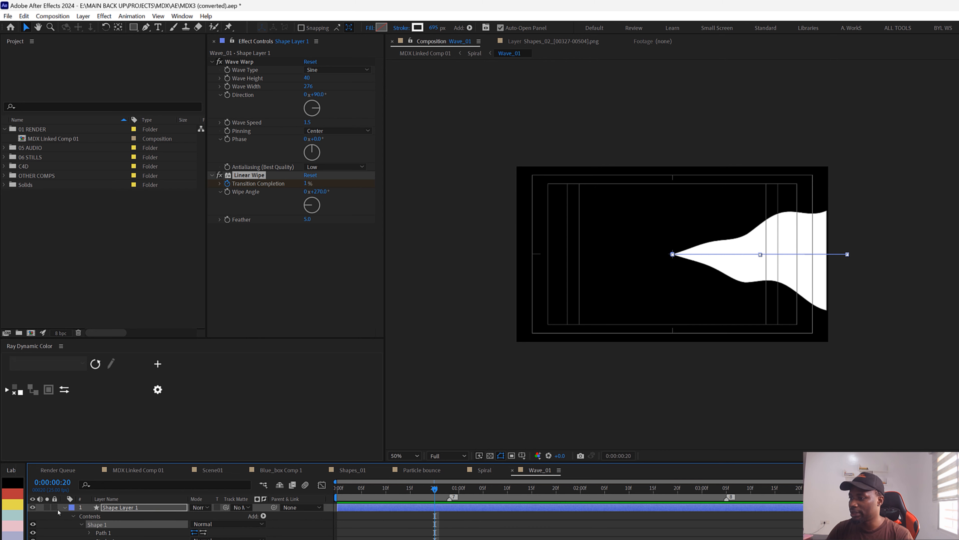
click(65, 508)
Return to the Spiral comp and scrub the coloured waves' reveal to 0:00:19:17.
click(189, 528)
key(Tab)
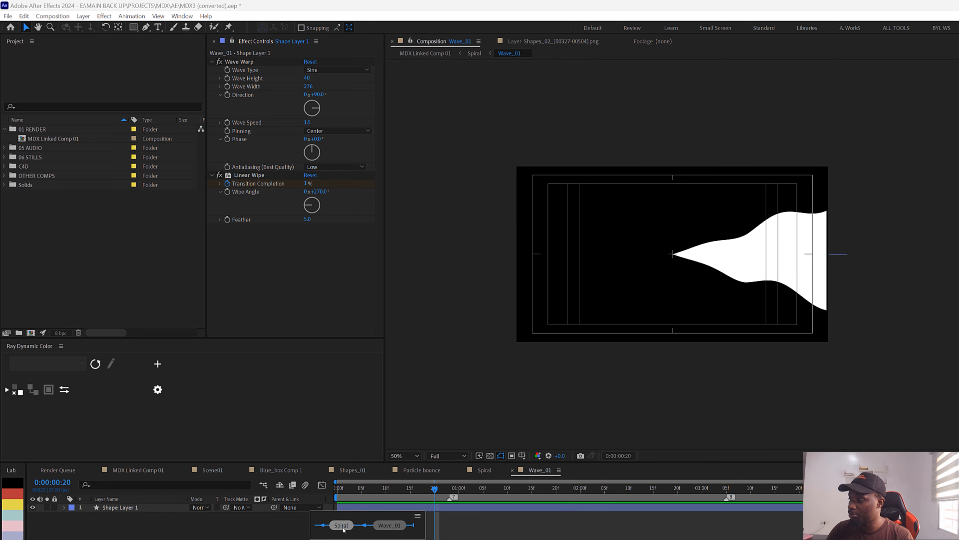
click(342, 526)
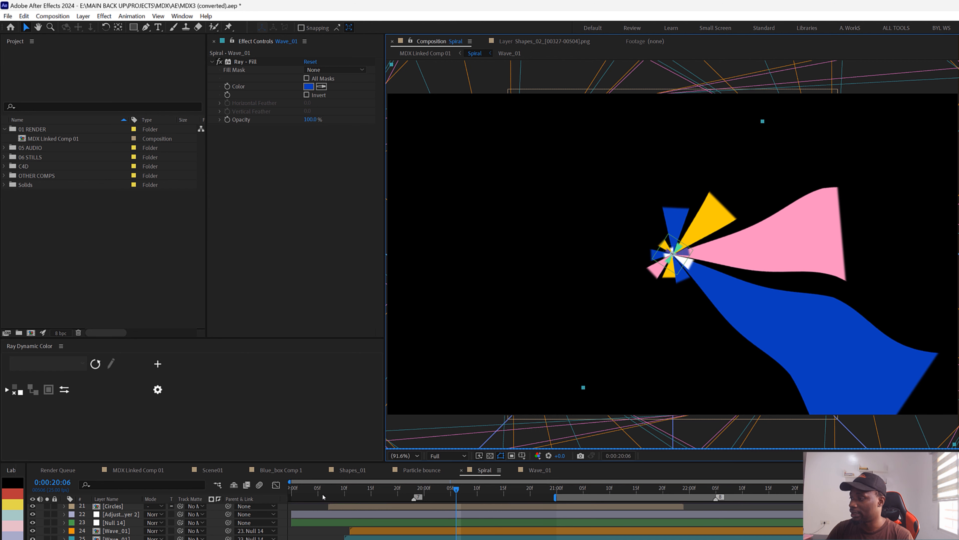
drag(322, 495, 380, 493)
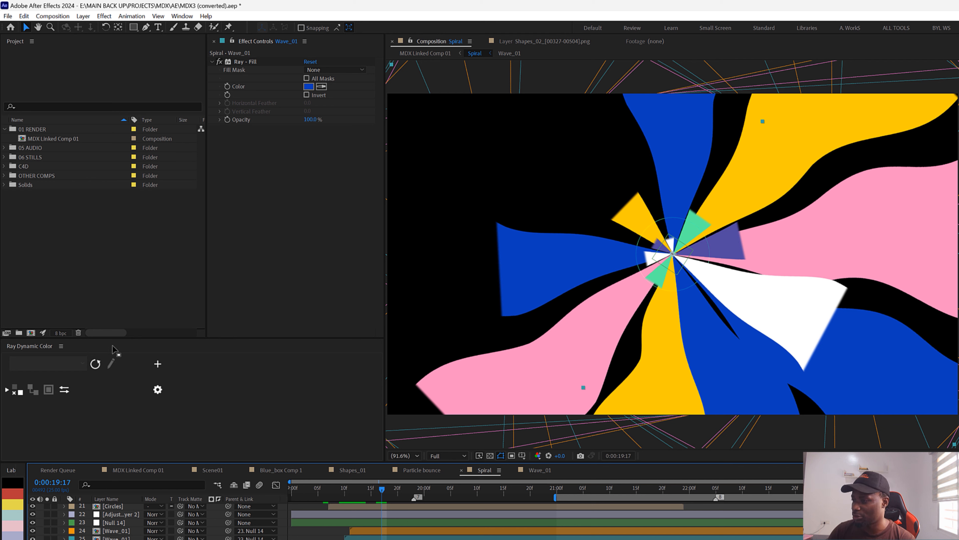
Refresh Ray Dynamic Color to show the MDX palette and scrub the spiral to 0:00:20:14.
click(95, 363)
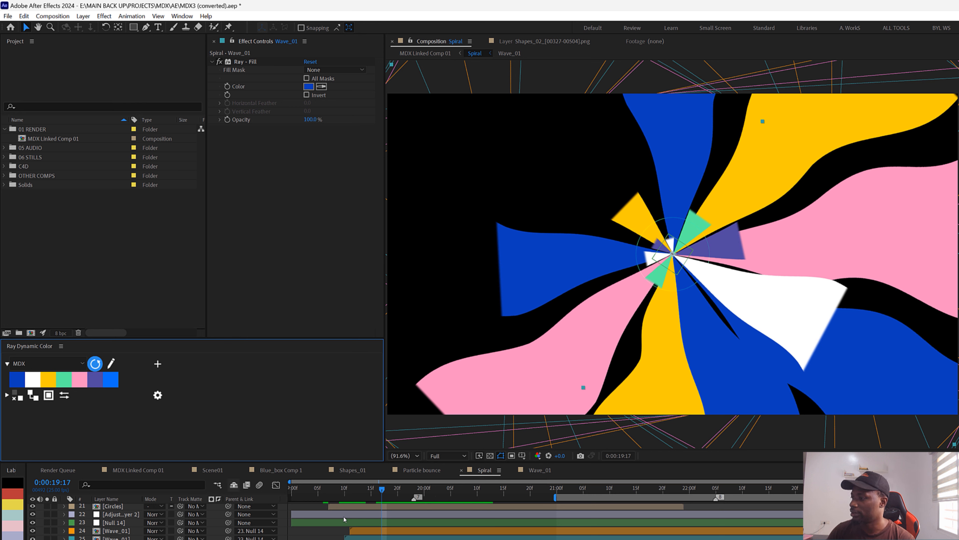
click(367, 489)
drag(374, 489, 416, 494)
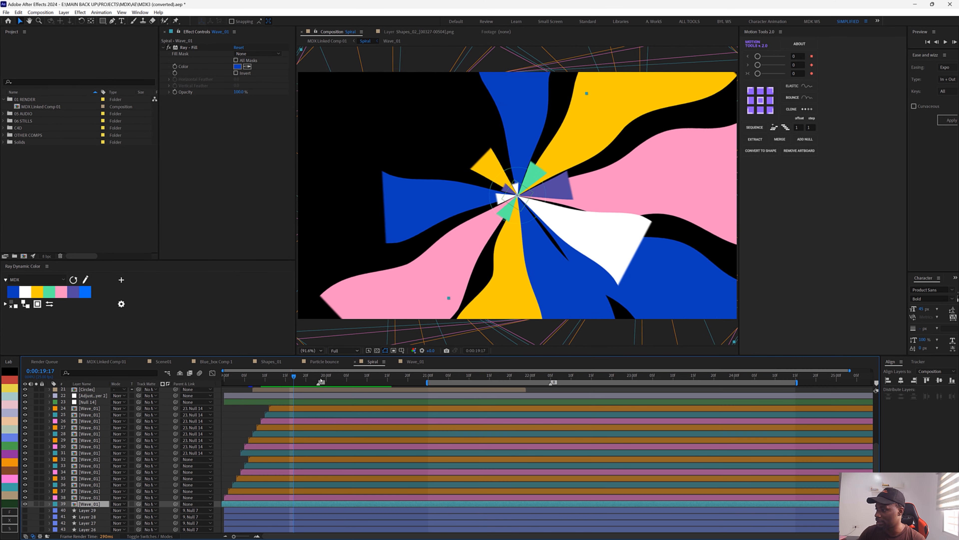
drag(294, 376, 385, 382)
Solo Shape Layer 1 in Spiral, scrub its wavy stroke to 0:00:20:22 and inspect its Wave Warp settings, ending with solo off.
scroll(352, 436, up, 3)
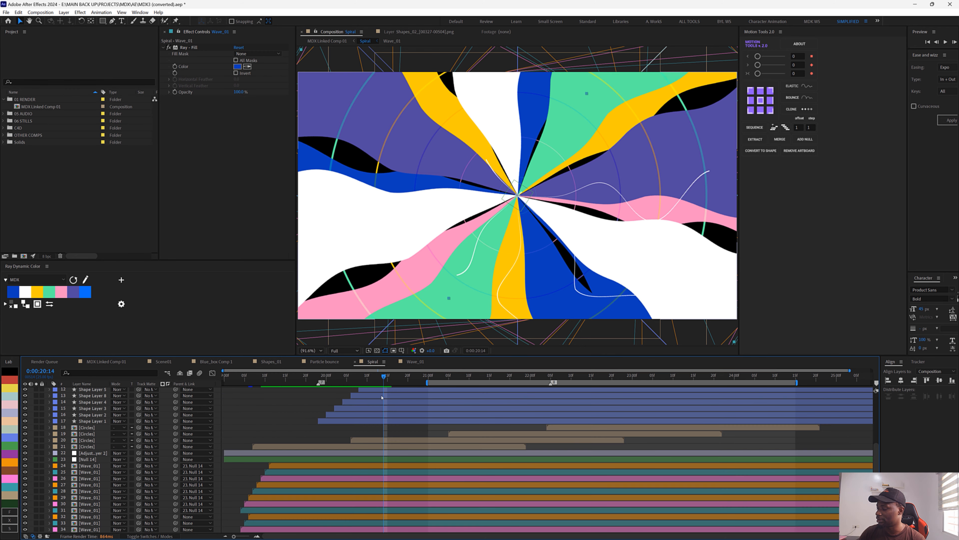
key(comma)
key(comma)
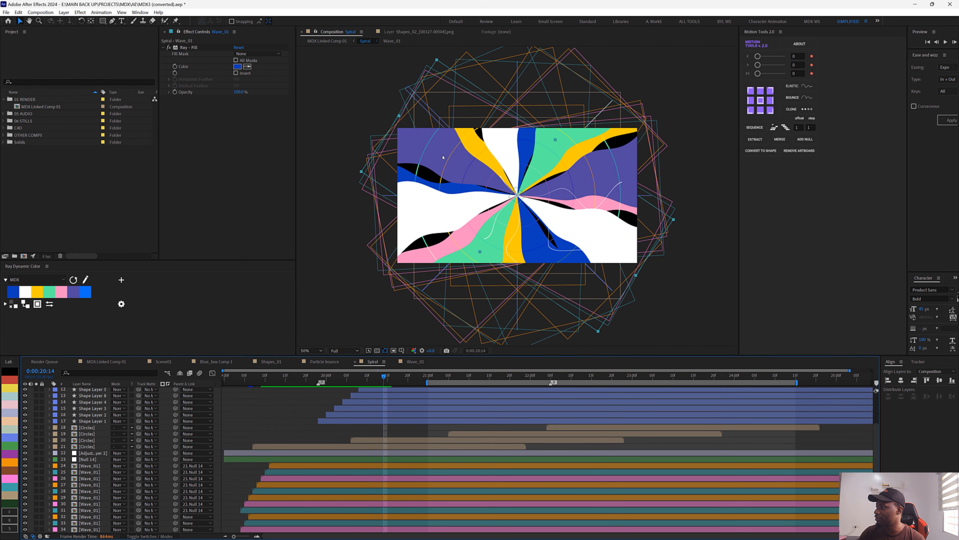
click(370, 421)
scroll(370, 421, up, 1)
click(37, 440)
click(275, 419)
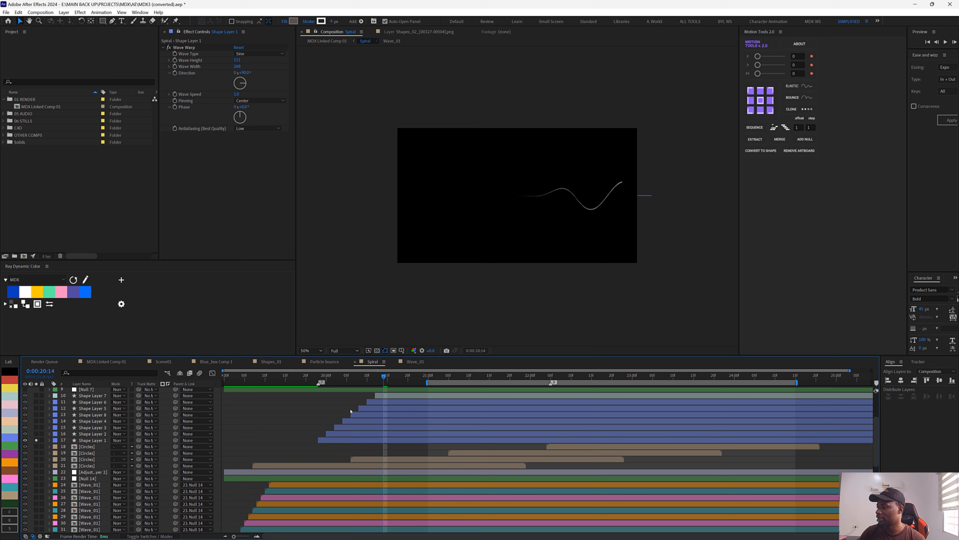
drag(372, 381, 417, 382)
click(366, 440)
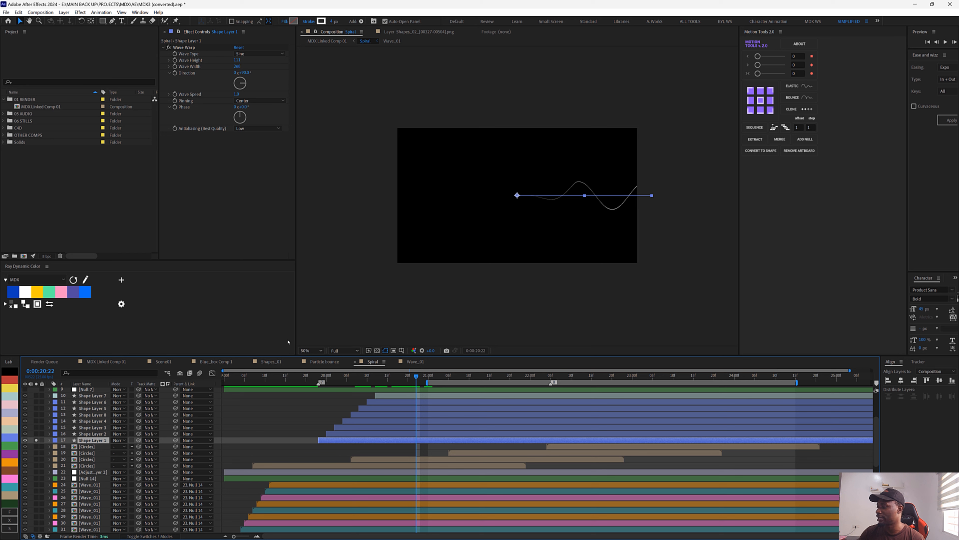
click(37, 440)
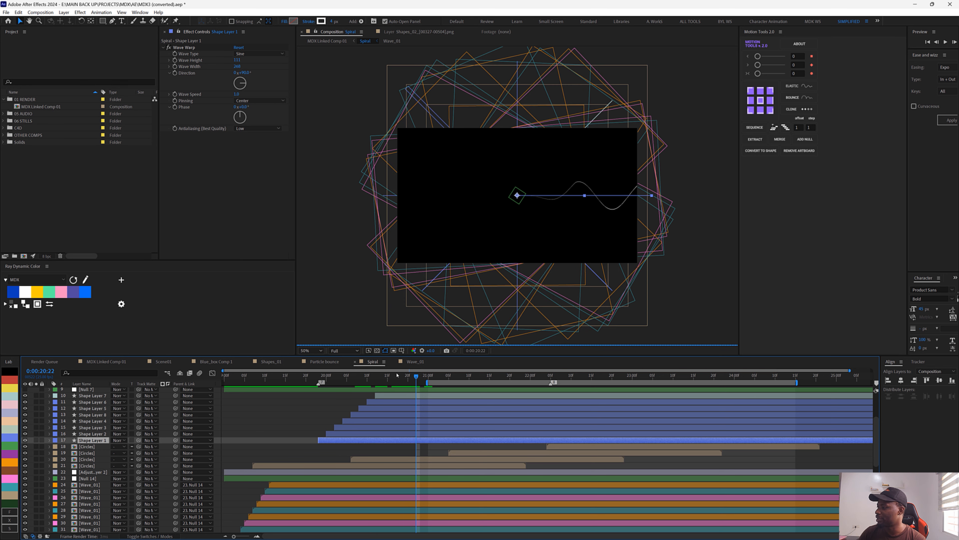
Play the full Spiral comp, scrub to 0:00:23:09, and return to 0:00:22:12 to examine Shape Layer 10's closing circle.
key(space)
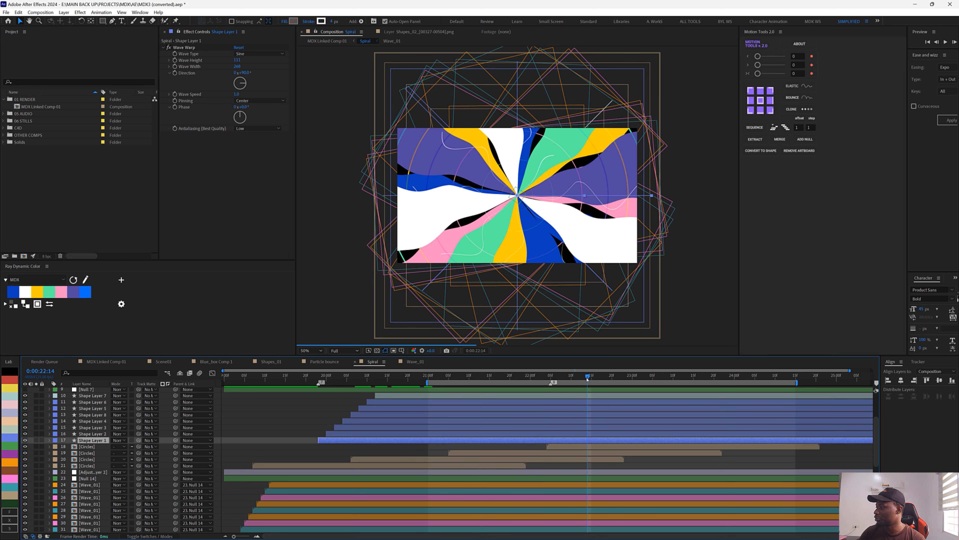
drag(587, 379, 670, 376)
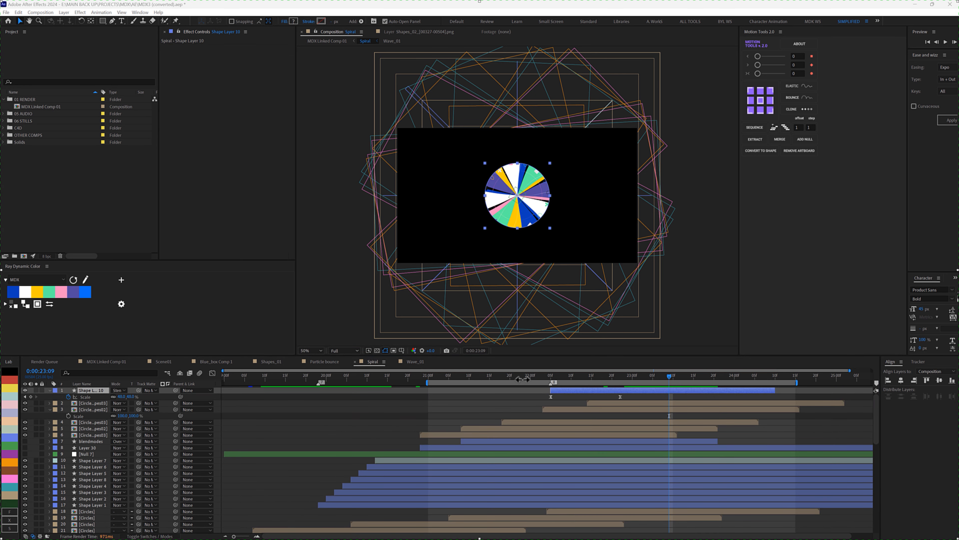
click(581, 379)
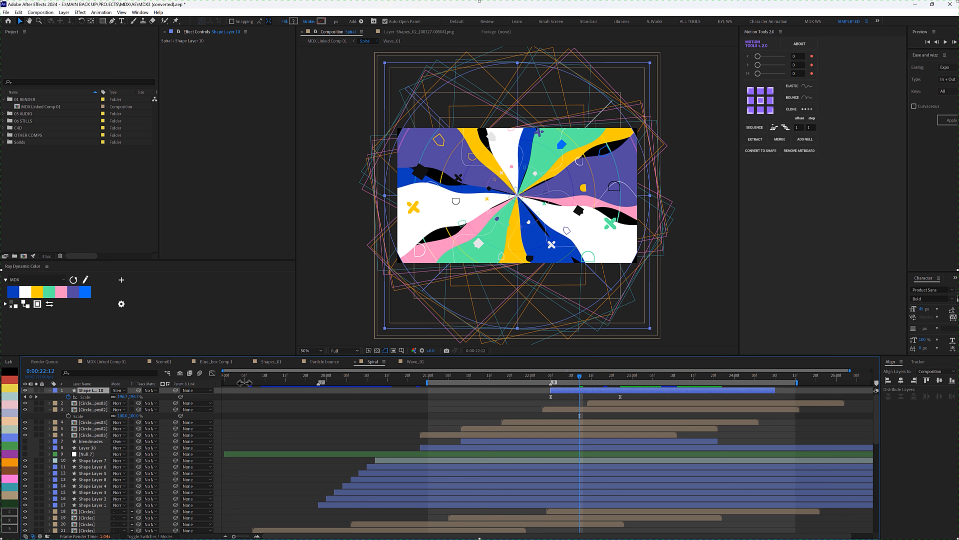
Widen the timeline's layer columns to show full Mode names and scrub Shape Layer 10's circle animation to 0:00:22:18.
drag(222, 383, 245, 382)
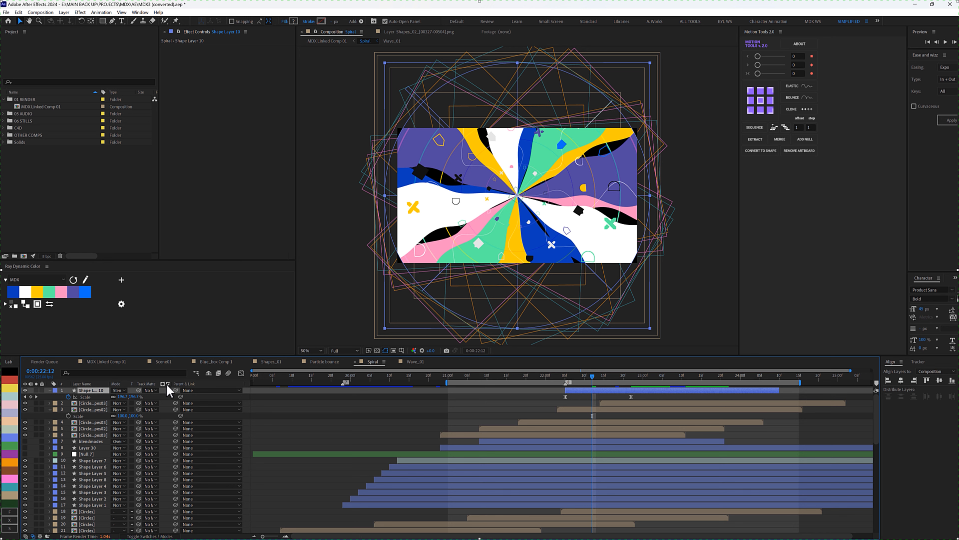
drag(169, 384, 212, 383)
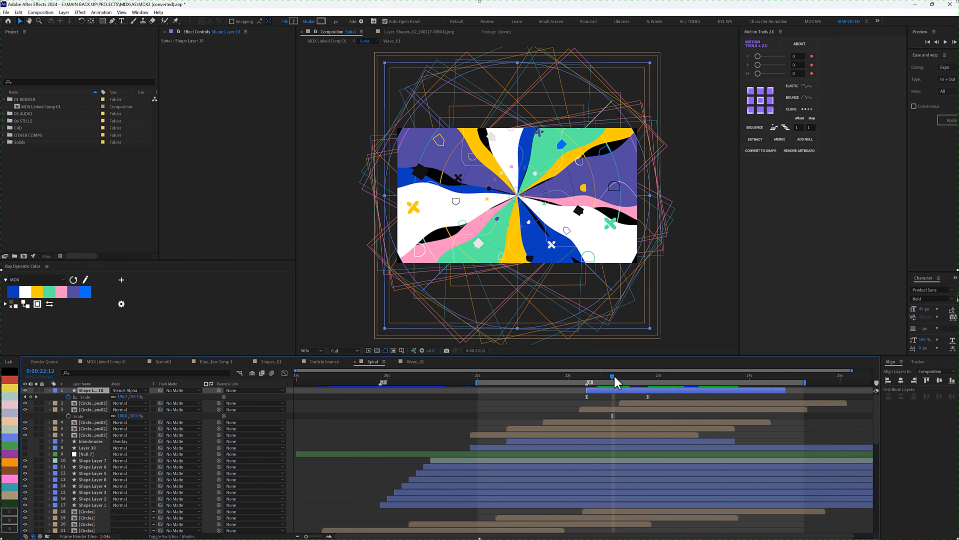
drag(614, 377, 577, 404)
key(Page_Down)
key(Page_Down)
key(Page_Down)
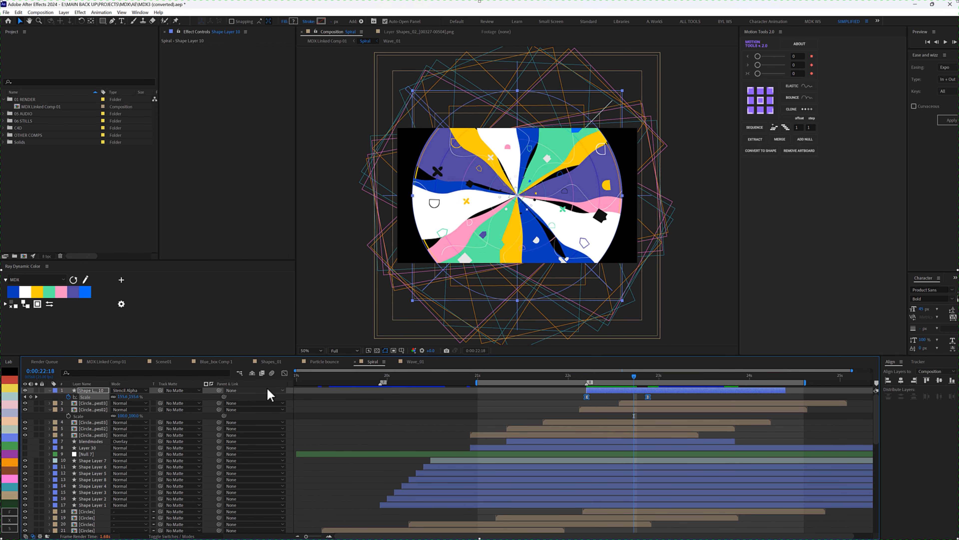
Examine the speed graph of Shape Layer 10's Scale, close the graph and step the closing circle to 0:00:22:22.
click(284, 373)
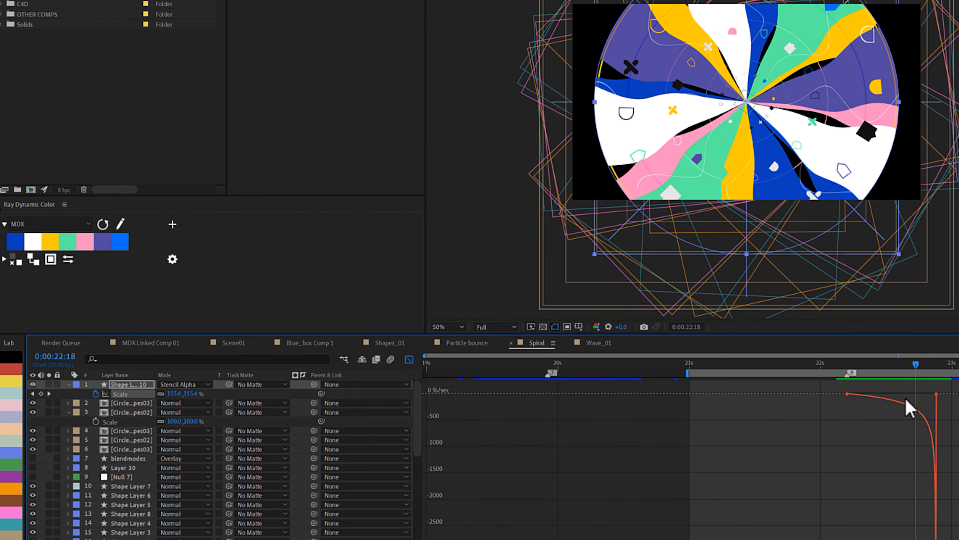
mouse_move(916, 365)
mouse_down()
mouse_move(902, 366)
mouse_move(927, 369)
mouse_up()
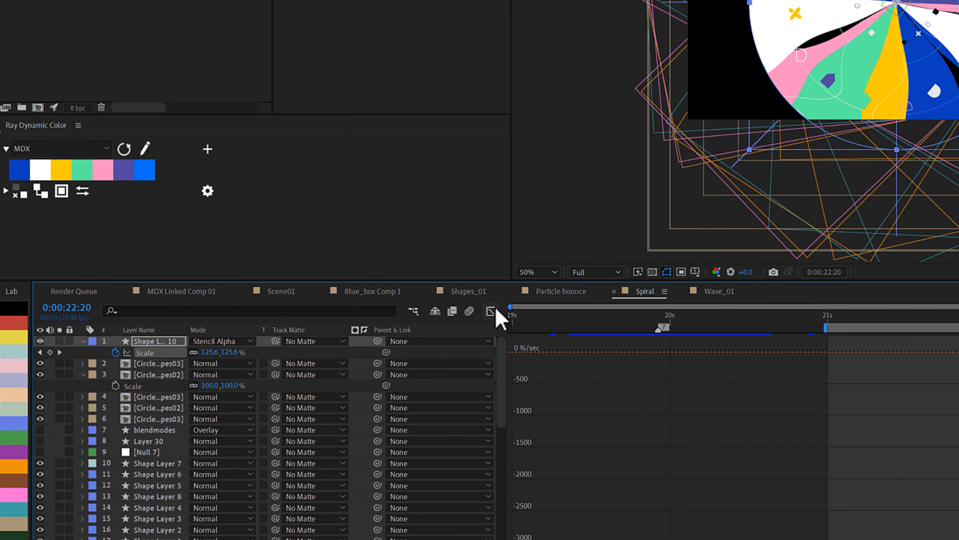
click(409, 360)
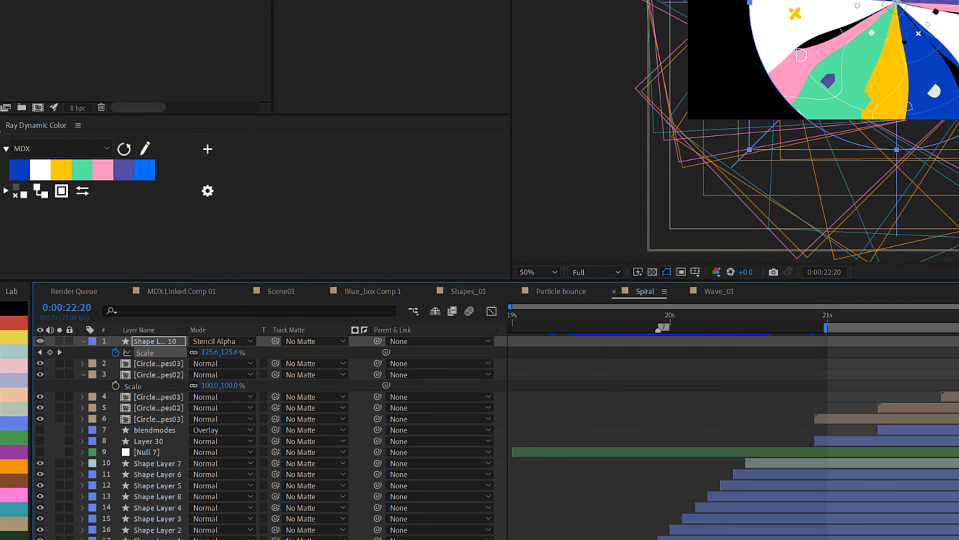
key(Page_Down)
key(Page_Down)
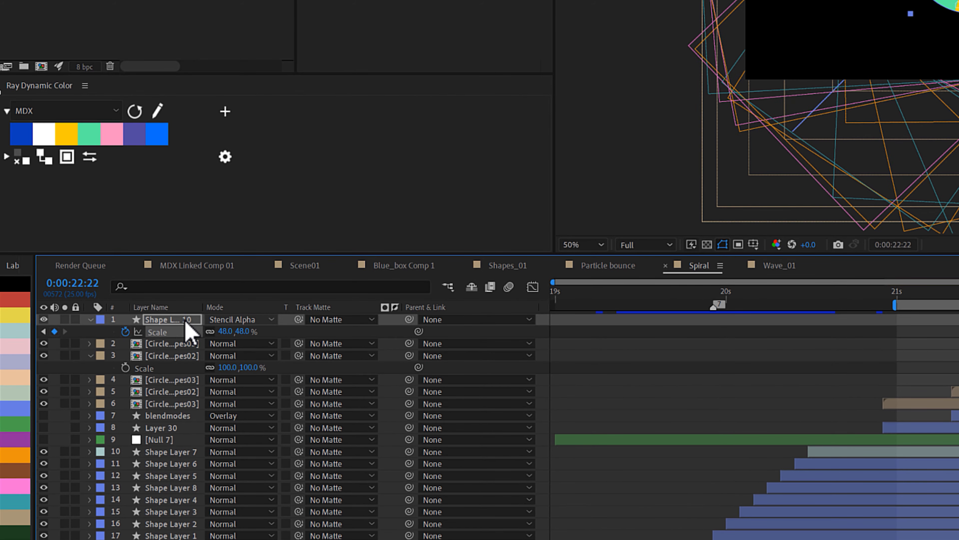
click(161, 321)
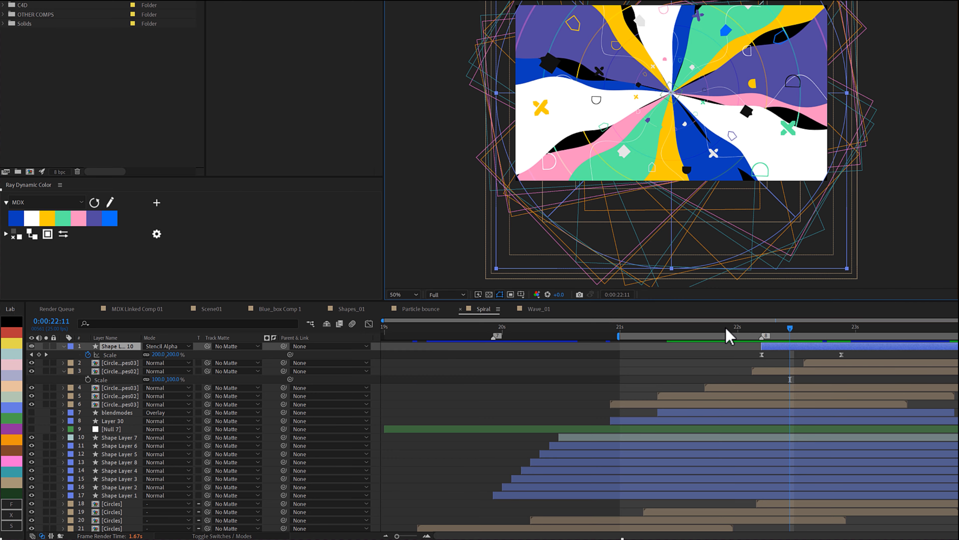
click(726, 328)
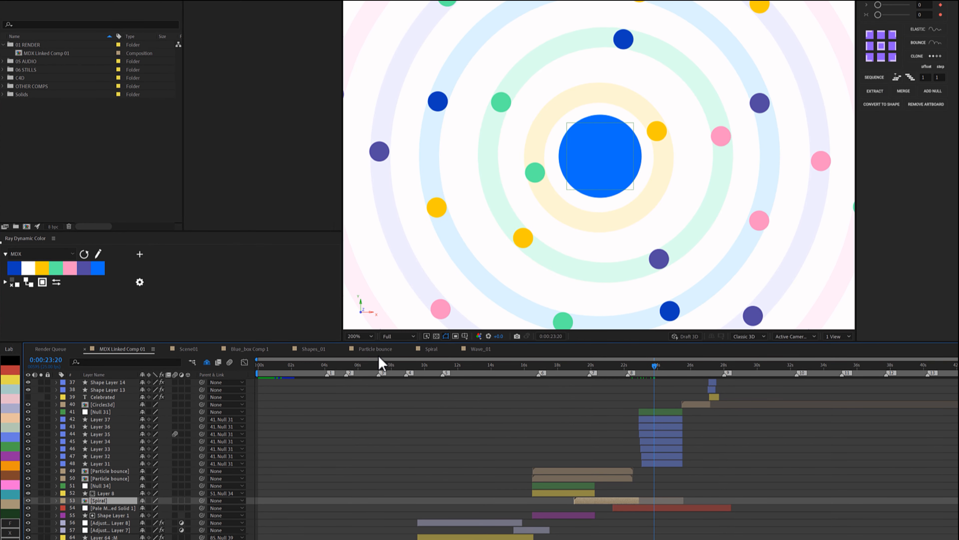
Fit the MDX Linked Comp 01 view to its viewer and scrub the turning concentric rings to 0:00:26:08.
click(365, 336)
click(367, 348)
click(641, 371)
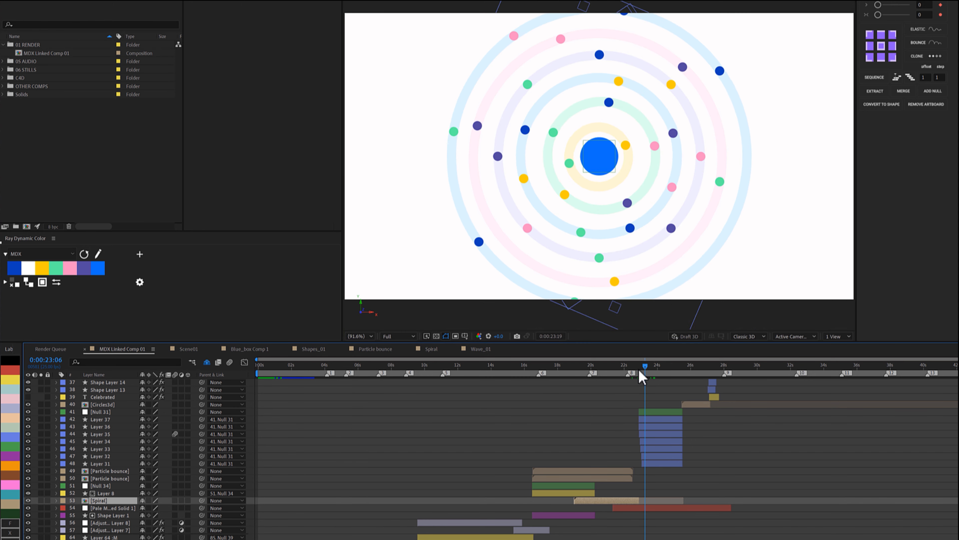
drag(639, 370, 696, 369)
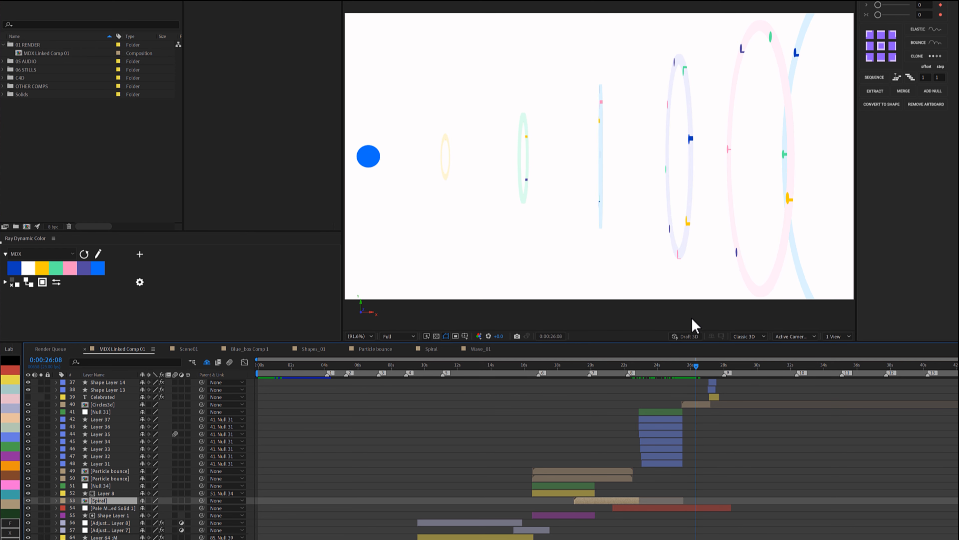
Open the Circles3d comp, inspect Layer 69's Geometry Options and collapse the layer.
double_click(695, 404)
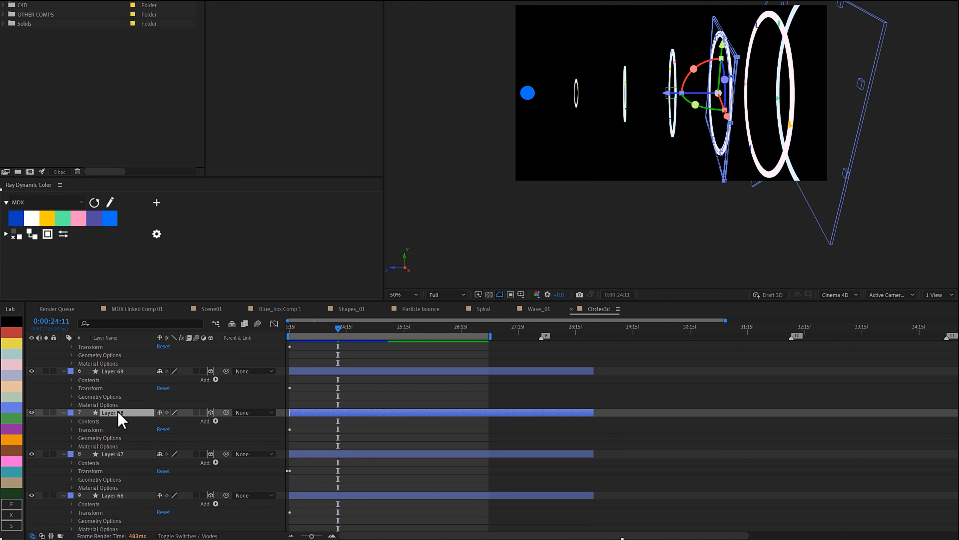
scroll(118, 411, up, 3)
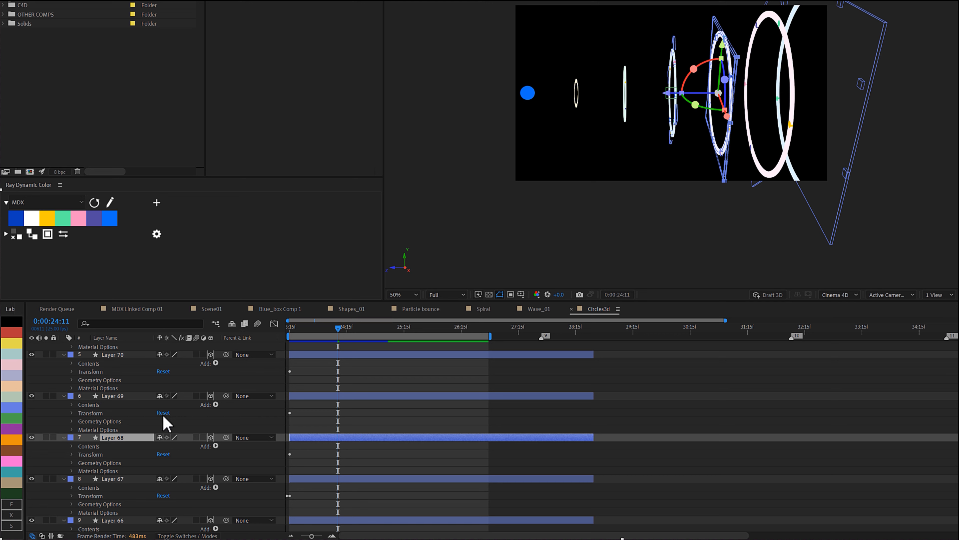
click(72, 422)
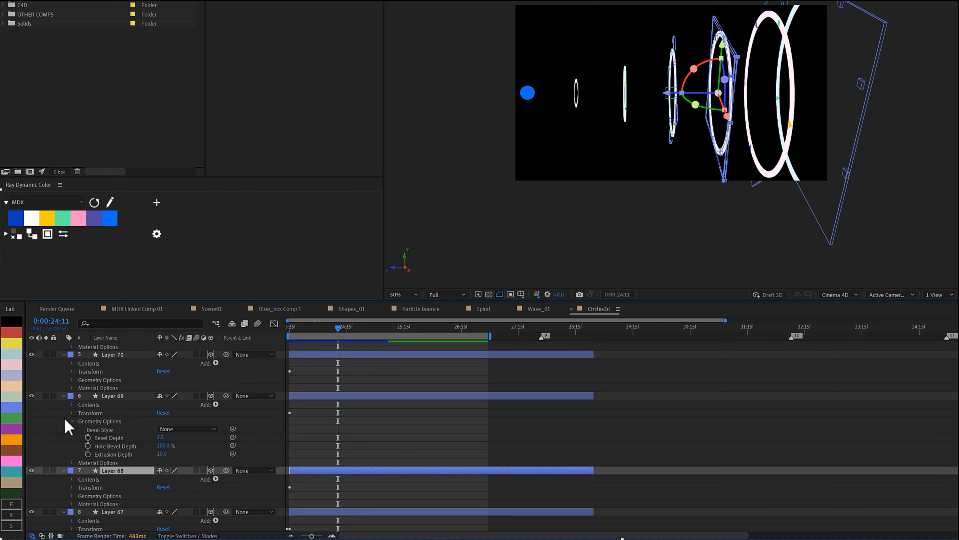
click(64, 396)
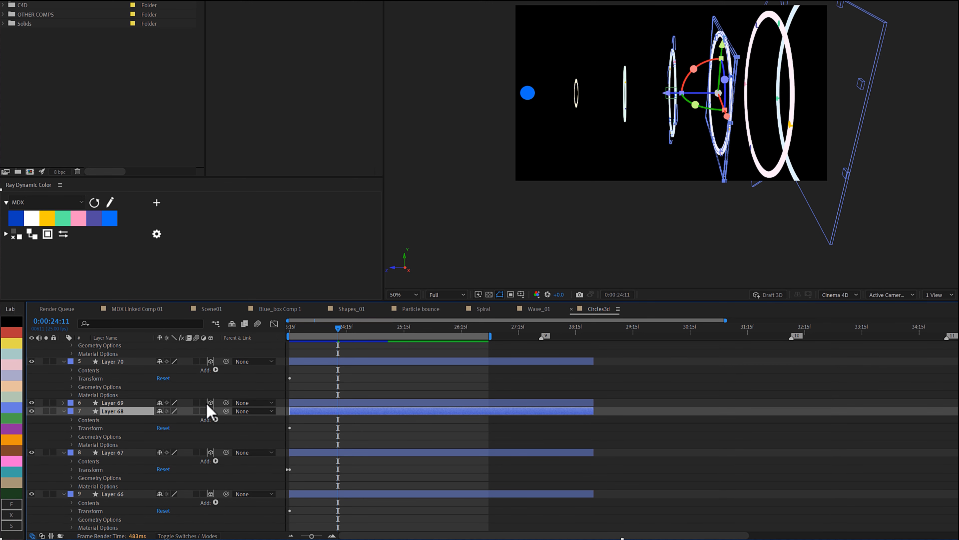
Reveal the Parallax Null's keyframed properties and scrub Circles3d back to the front-facing rings at 0:00:23:18.
scroll(244, 372, up, 3)
scroll(244, 378, up, 3)
click(125, 349)
key(u)
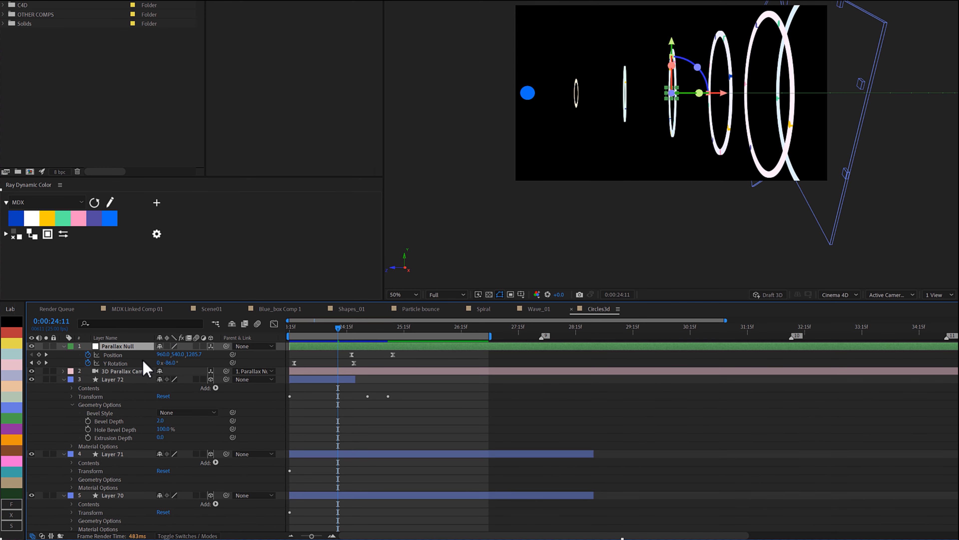
drag(335, 330, 297, 336)
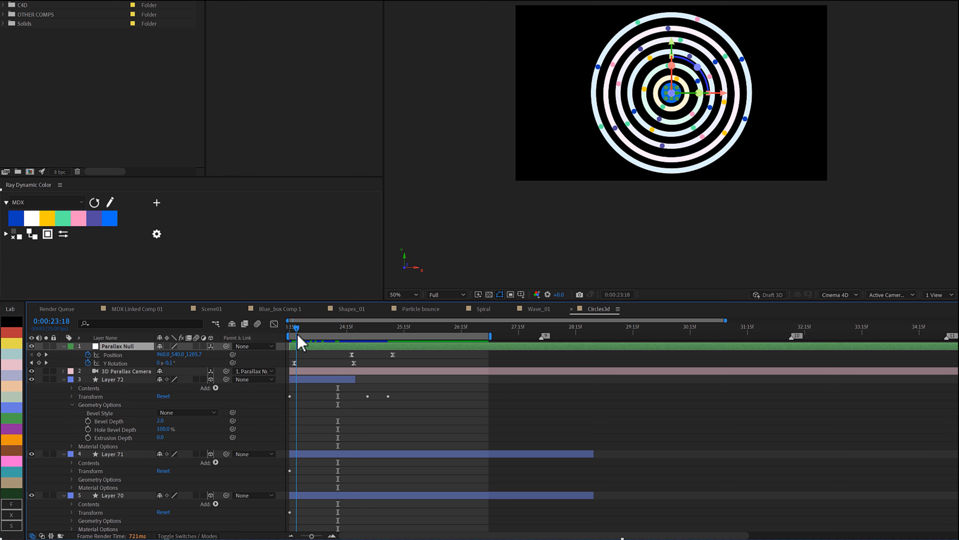
Scrub Circles3d through the Parallax Null's Y Rotation and Position animation to 0:00:25:08.
drag(293, 334, 334, 334)
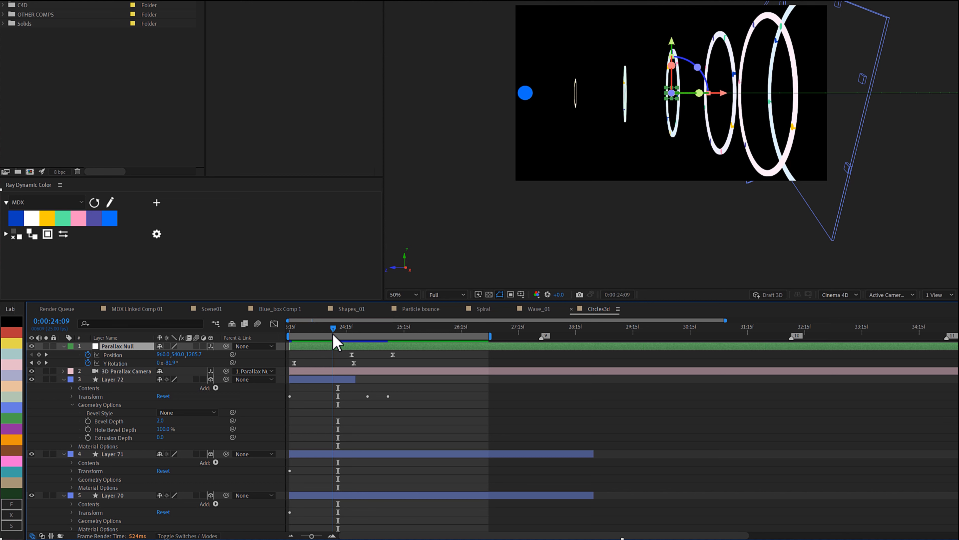
drag(332, 334, 344, 336)
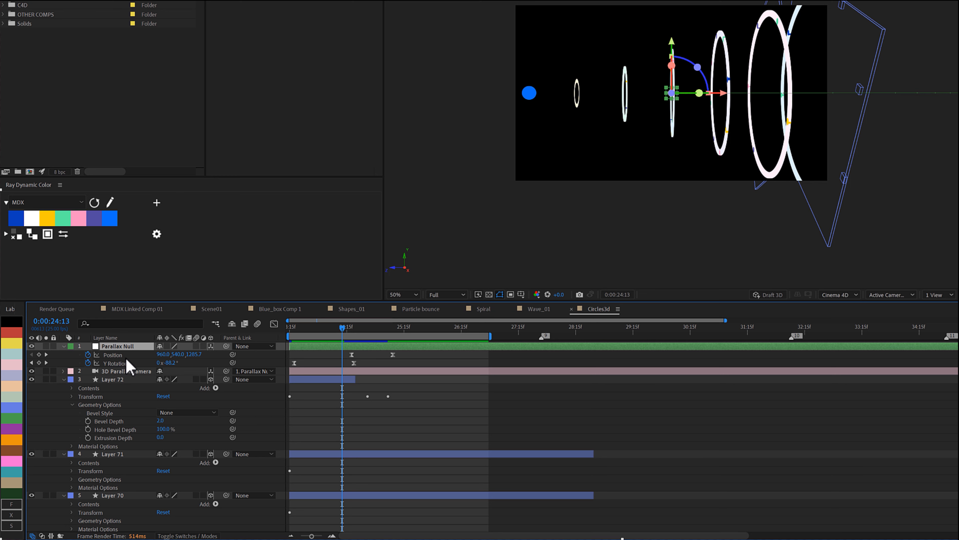
drag(363, 333, 352, 333)
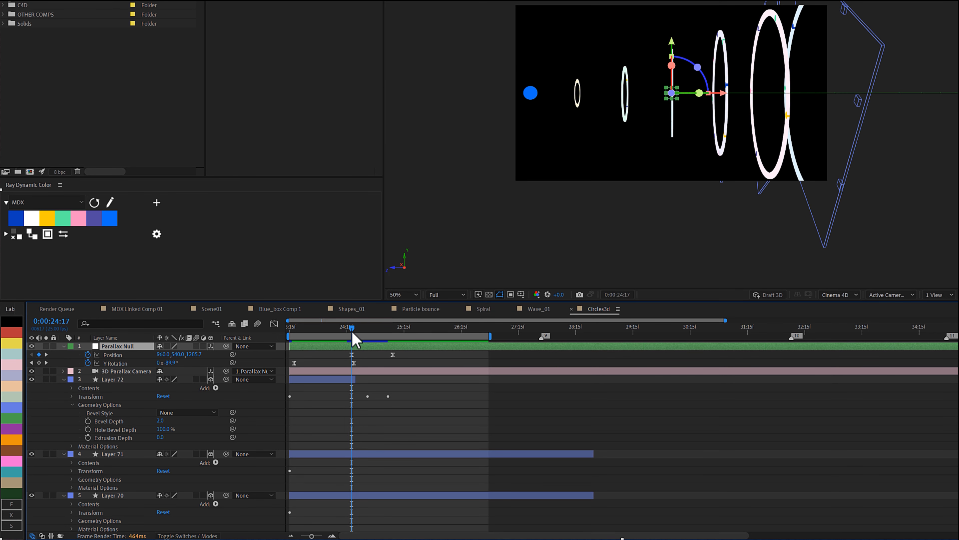
drag(352, 333, 386, 338)
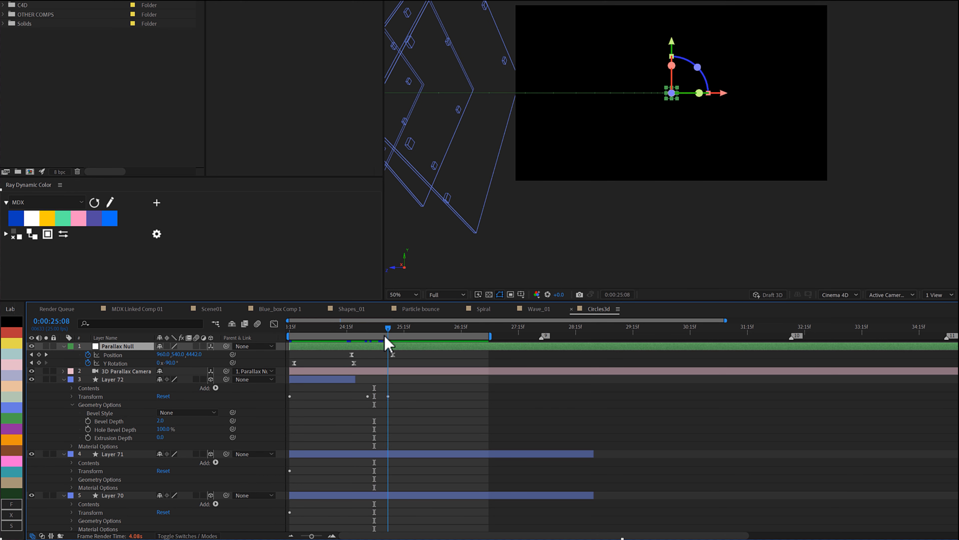
Return to MDX Linked Comp 01 and scrub to the Celebrated title's build-up at 0:00:27:04.
key(Tab)
click(348, 362)
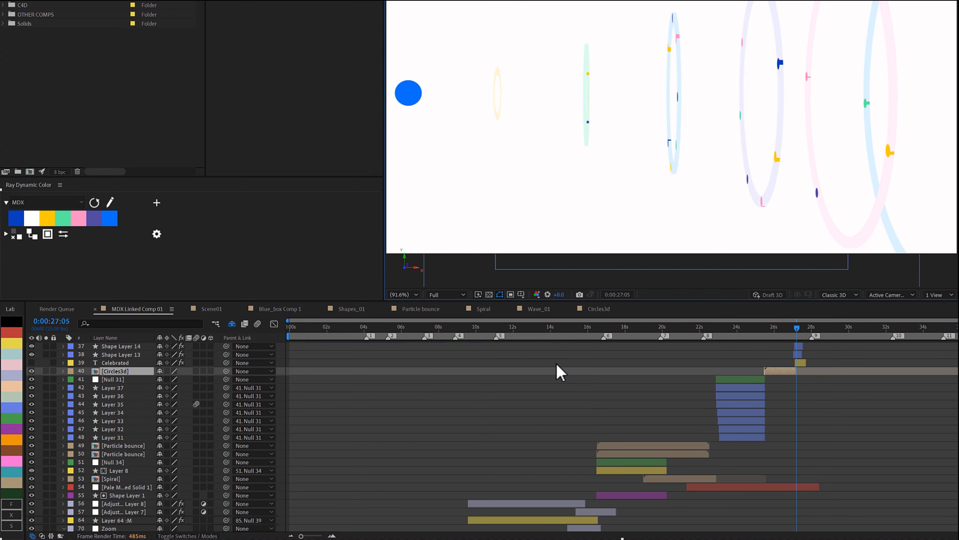
drag(823, 399, 826, 456)
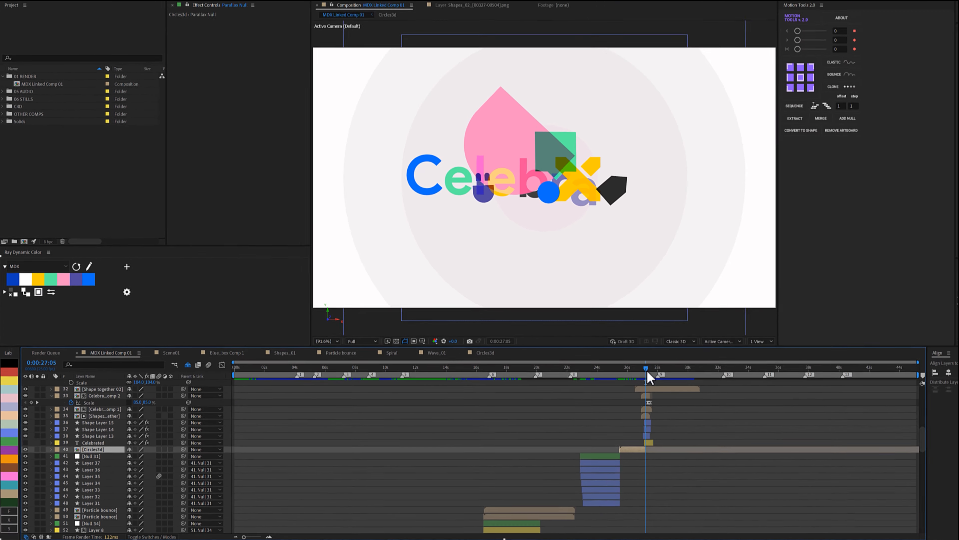
drag(647, 369, 613, 380)
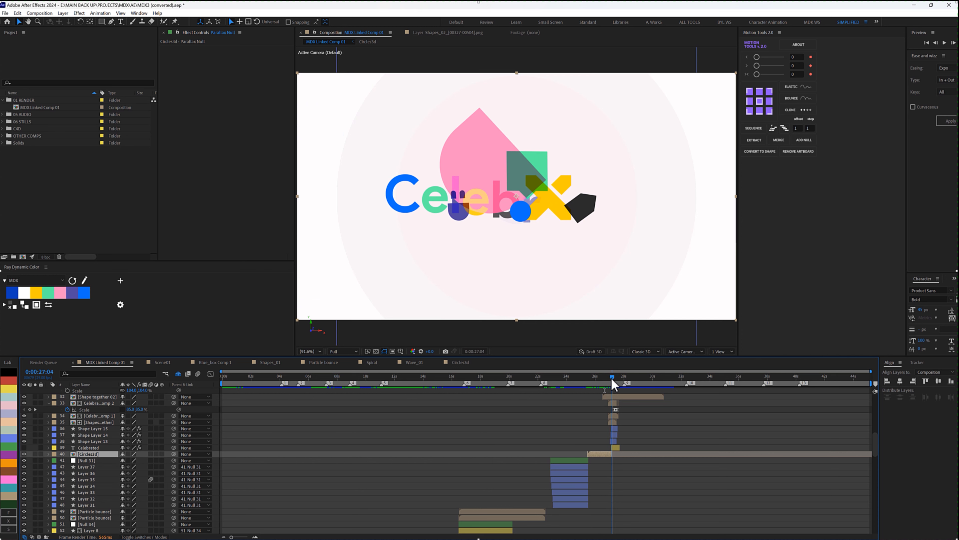
Scrub the change from the Celebrated title to the Recognised title frame by frame to 0:00:27:14.
key(equal)
key(equal)
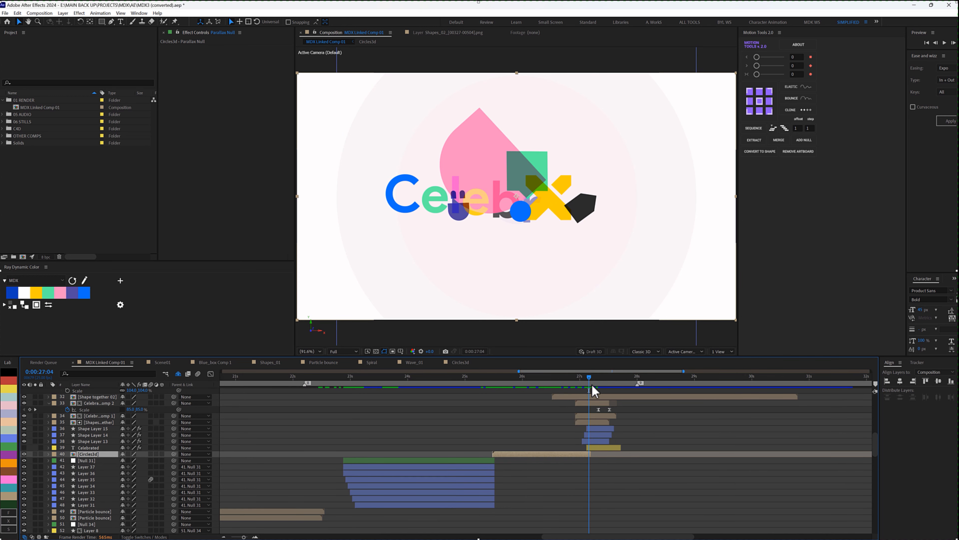
mouse_move(590, 377)
mouse_down()
mouse_move(599, 377)
mouse_move(575, 378)
mouse_move(601, 382)
mouse_up()
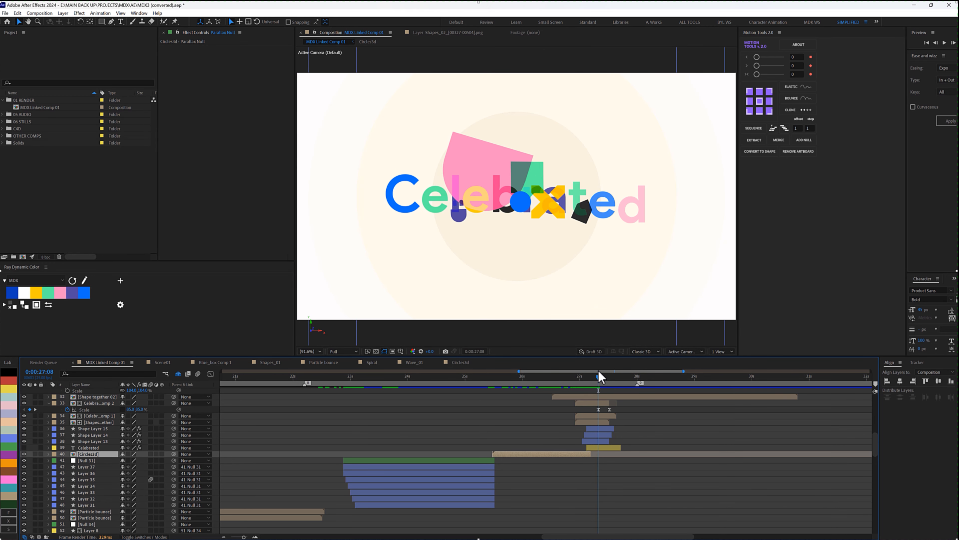
drag(591, 376, 613, 377)
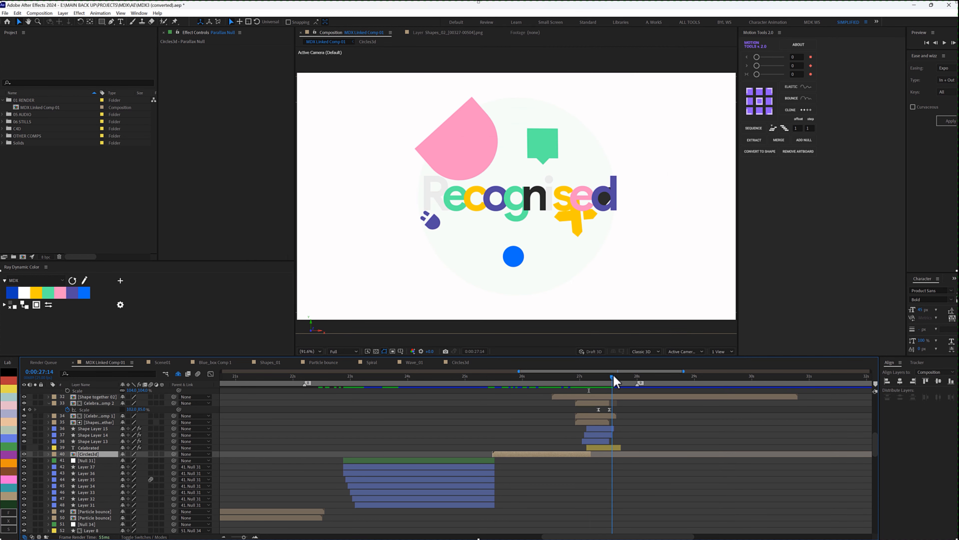
Scrub the Recognised title's change into the Appreciated title on the blue background to 0:00:28:10.
drag(607, 375, 653, 377)
scroll(653, 453, up, 5)
key(equal)
drag(653, 377, 669, 378)
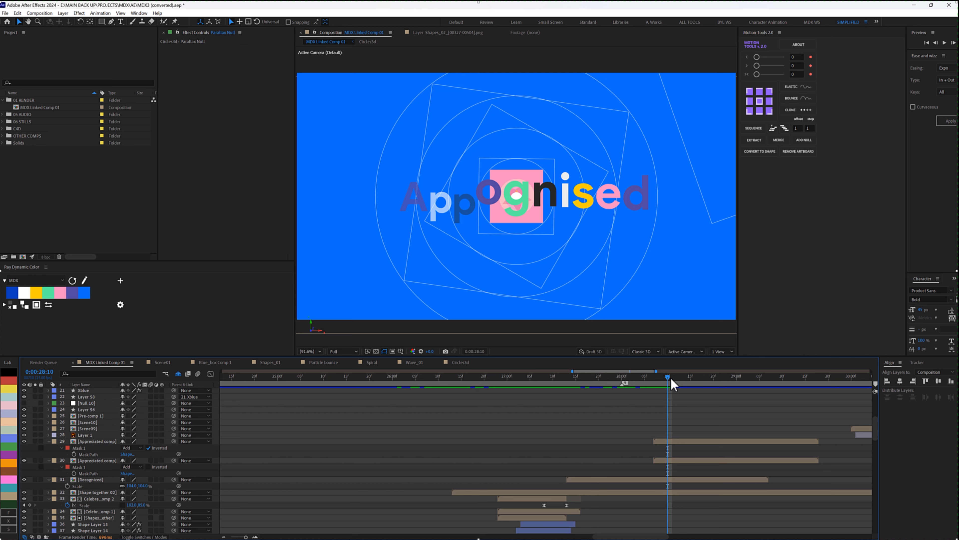
Scrub past the Appreciated title to the pink tower's growth at 0:00:30:10.
drag(671, 379, 737, 383)
key(minus)
key(minus)
key(equal)
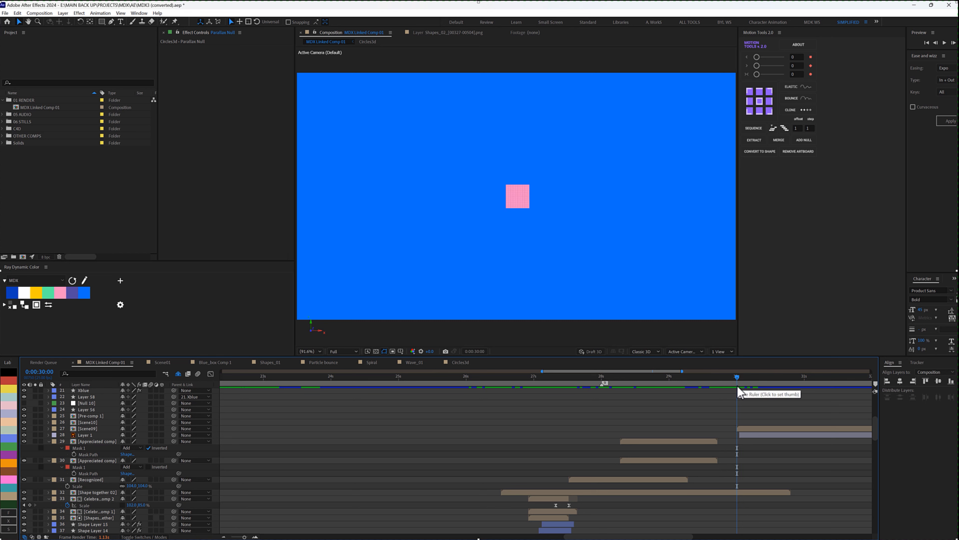
drag(738, 386, 763, 384)
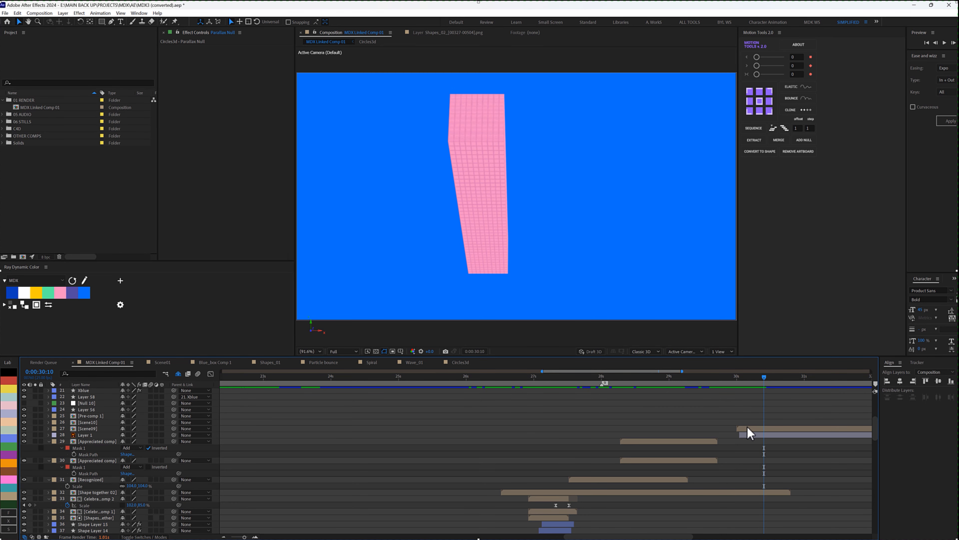
Open the Scene09 comp from MDX Linked Comp 01 and its nested Tower ani comp.
click(747, 429)
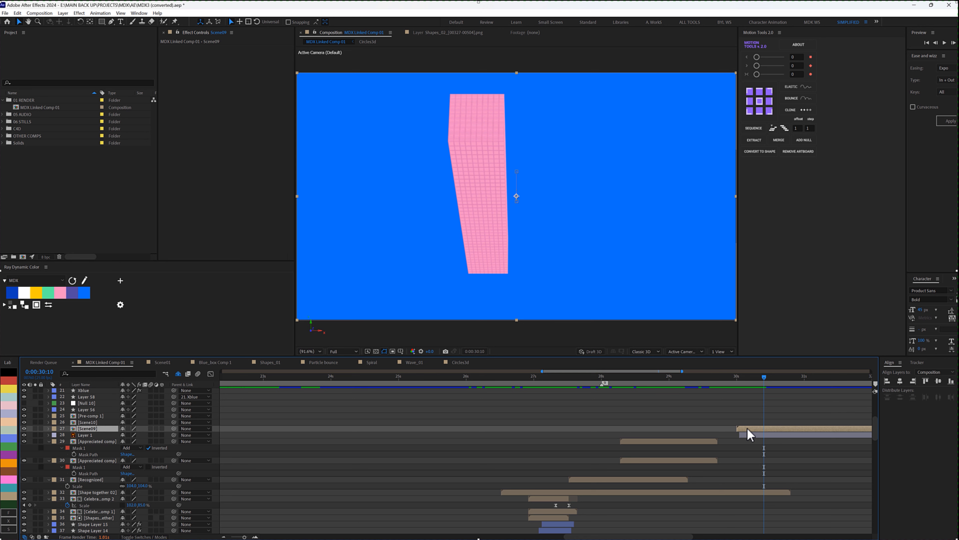
double_click(747, 428)
click(98, 524)
double_click(98, 524)
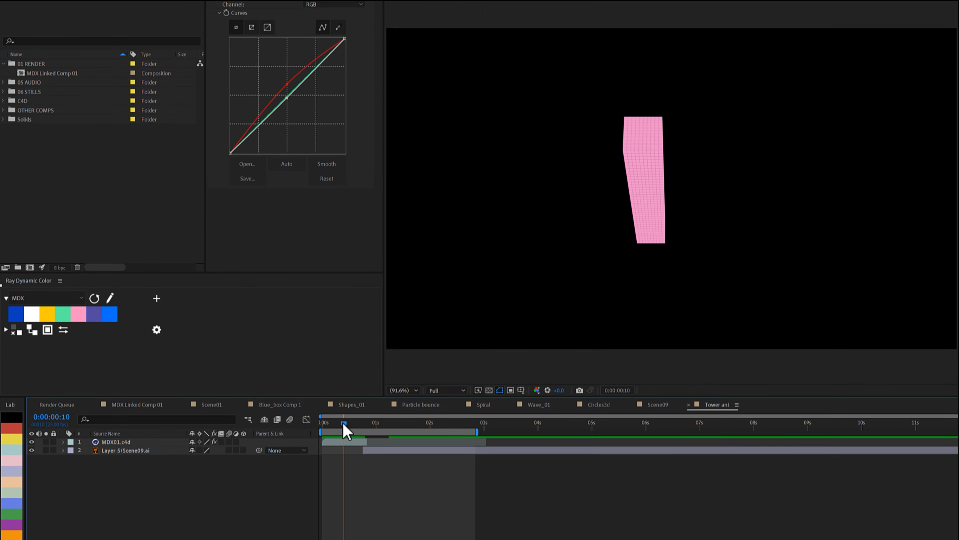
Scrub the MDX01.c4d tower animation in Tower ani to 0:00:00:17.
mouse_move(345, 424)
mouse_down()
mouse_move(325, 423)
mouse_move(340, 424)
mouse_up()
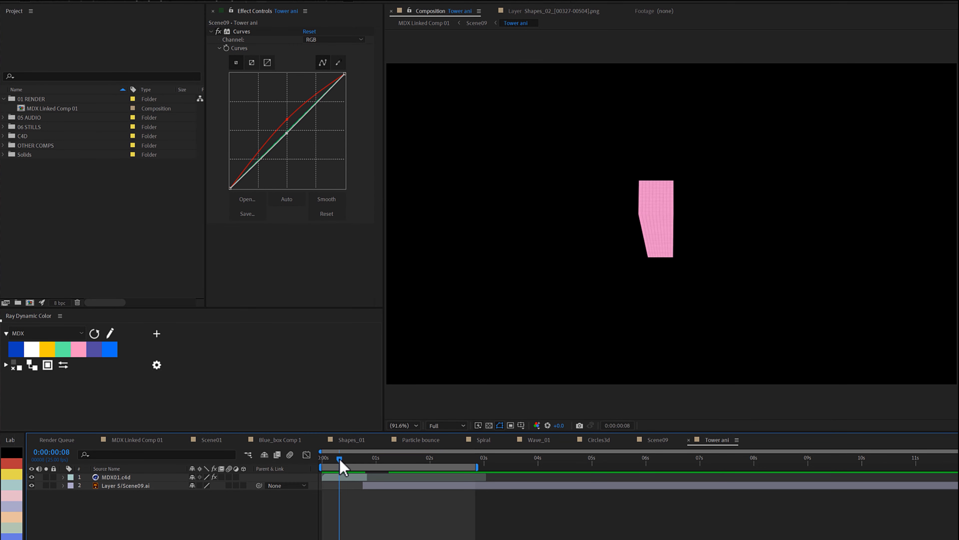
mouse_move(341, 466)
mouse_down()
mouse_move(358, 466)
mouse_move(335, 466)
mouse_move(344, 462)
mouse_up()
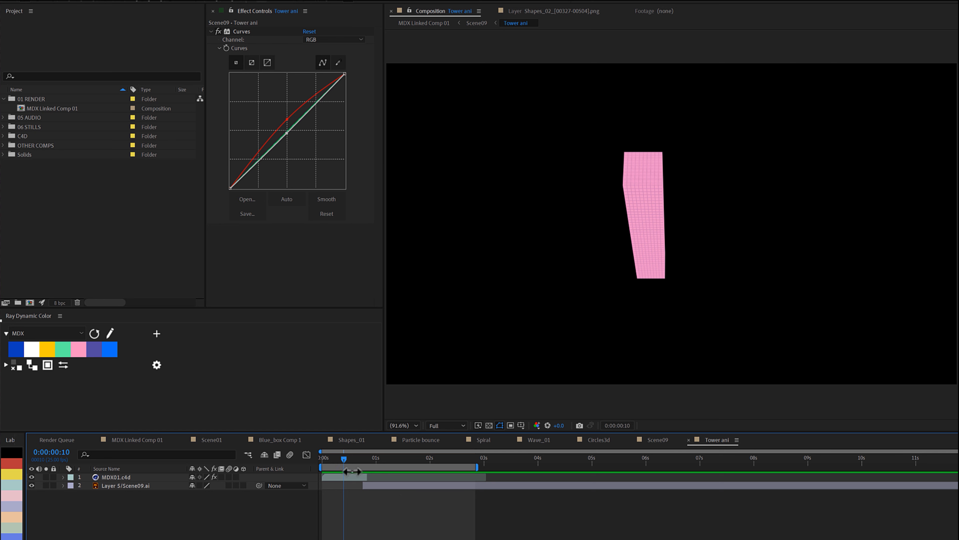
drag(344, 458, 358, 461)
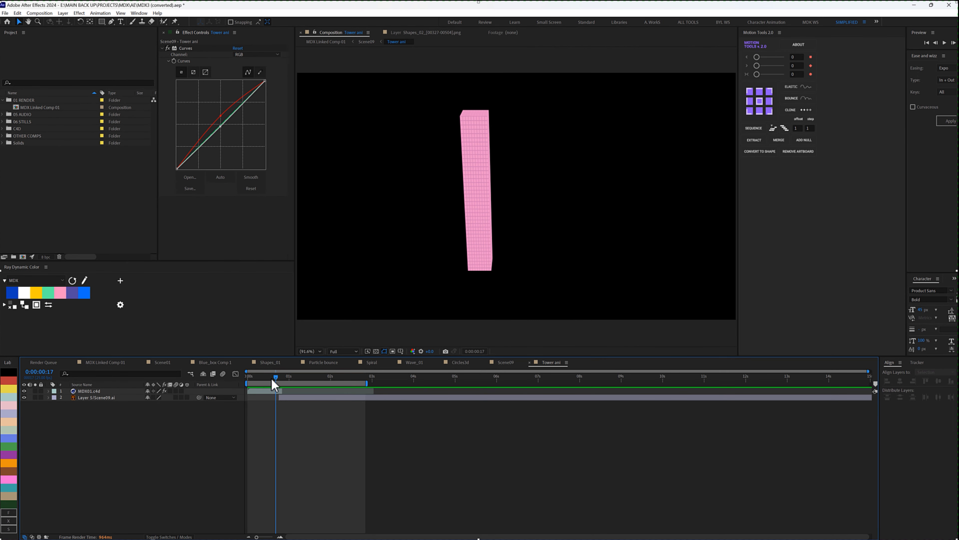
Switch to the MDX01.c4d project in Cinema 4D and play the pink tower's growth from the first frame.
drag(271, 378, 268, 378)
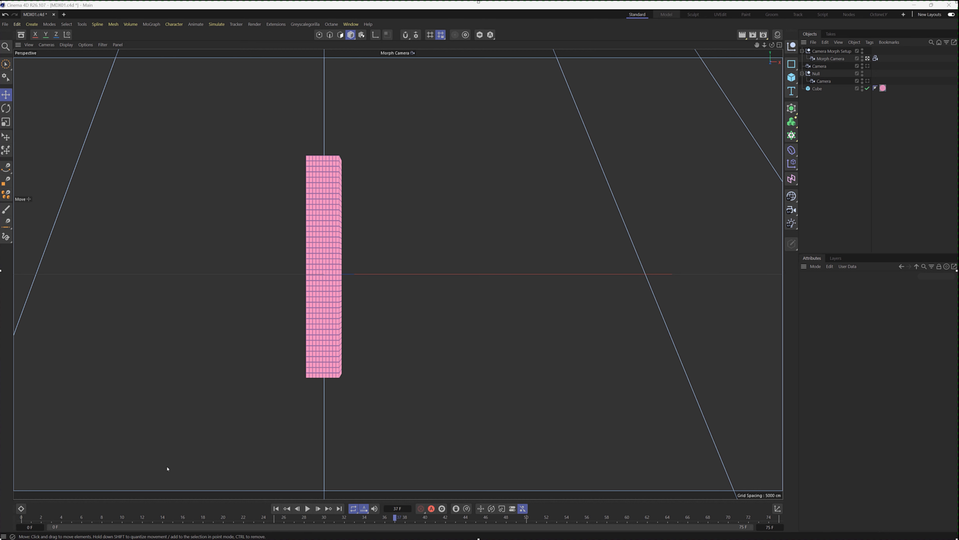
click(276, 508)
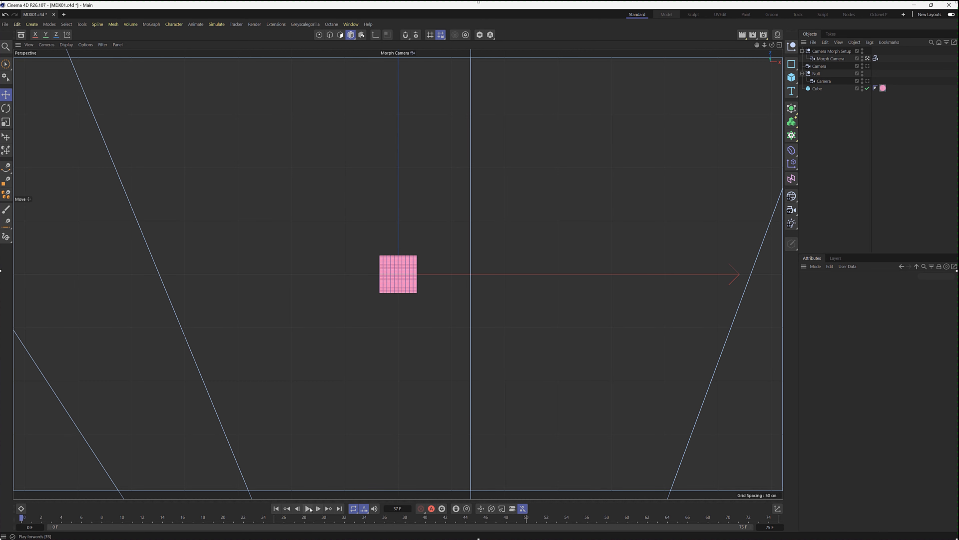
click(309, 509)
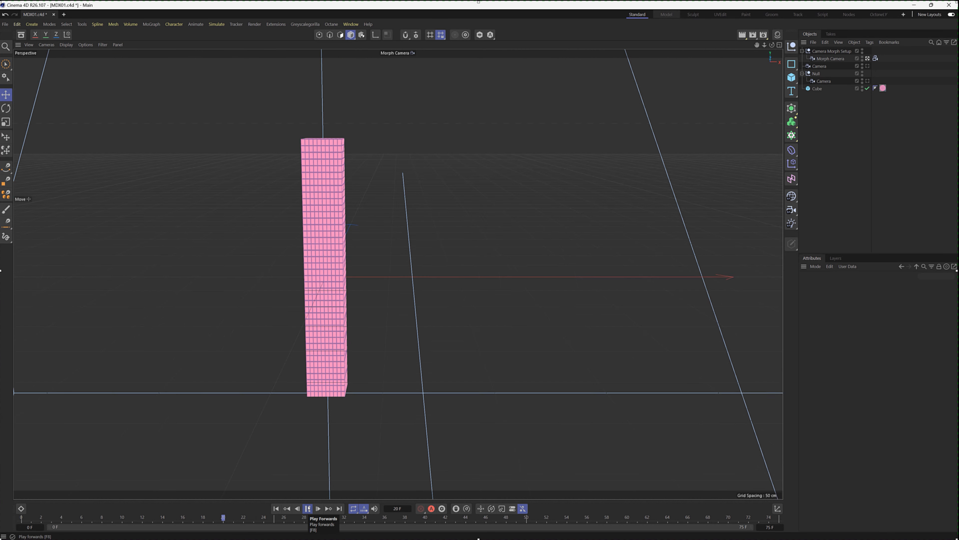
click(308, 508)
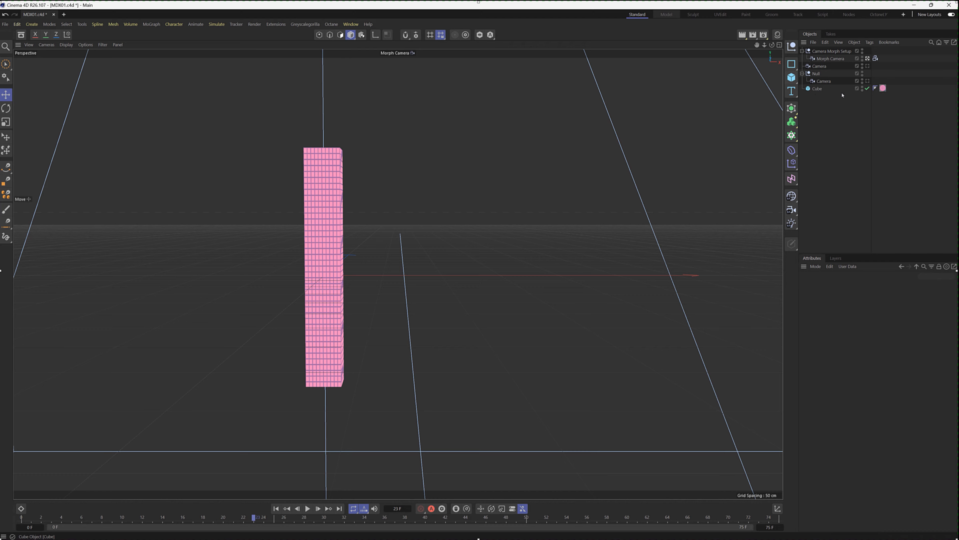
Examine the cube's Mat material, including the Tiles shader in its Luminance channel, and close the Material Editor.
click(883, 88)
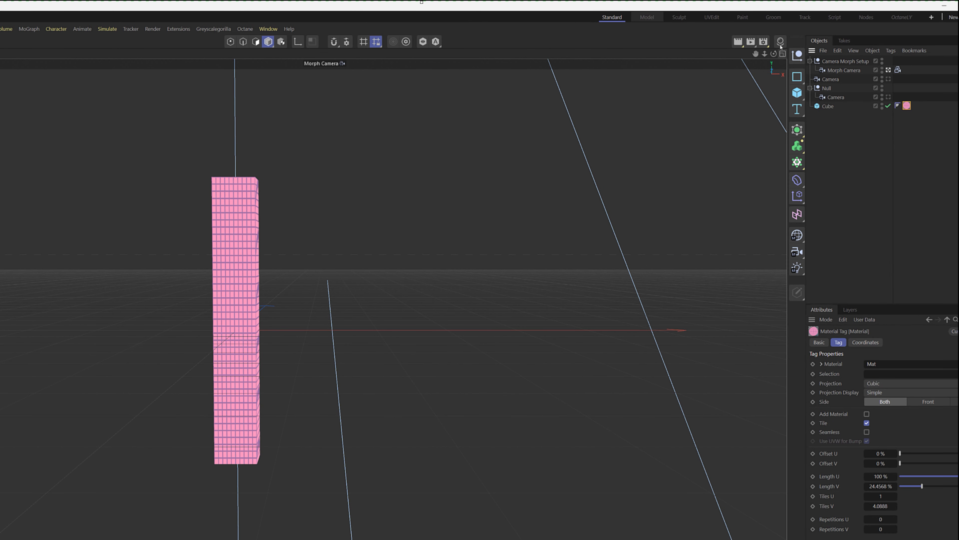
click(781, 42)
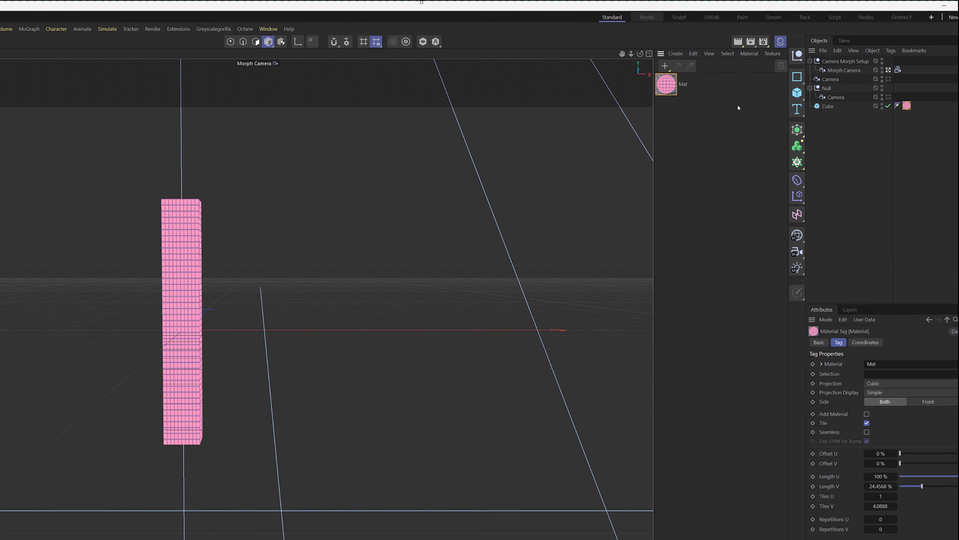
double_click(669, 85)
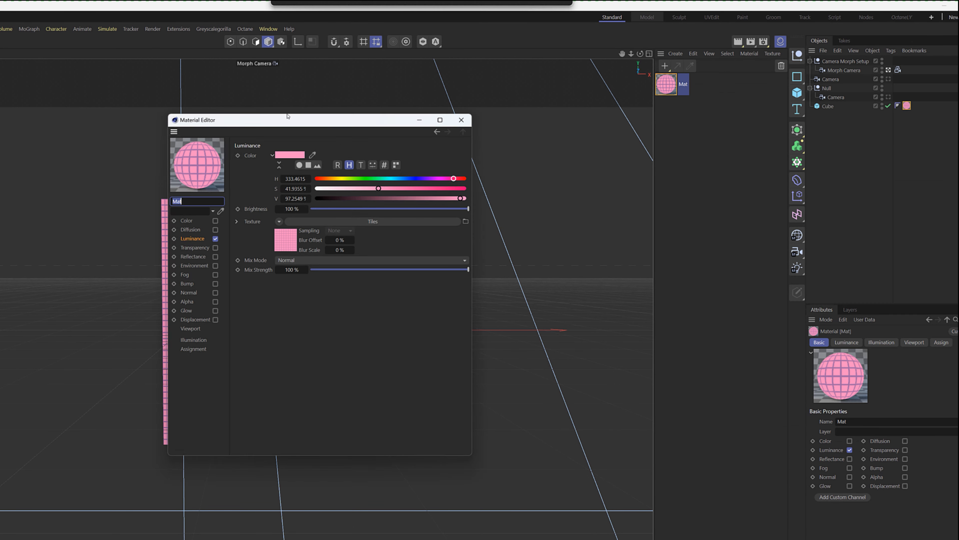
click(253, 231)
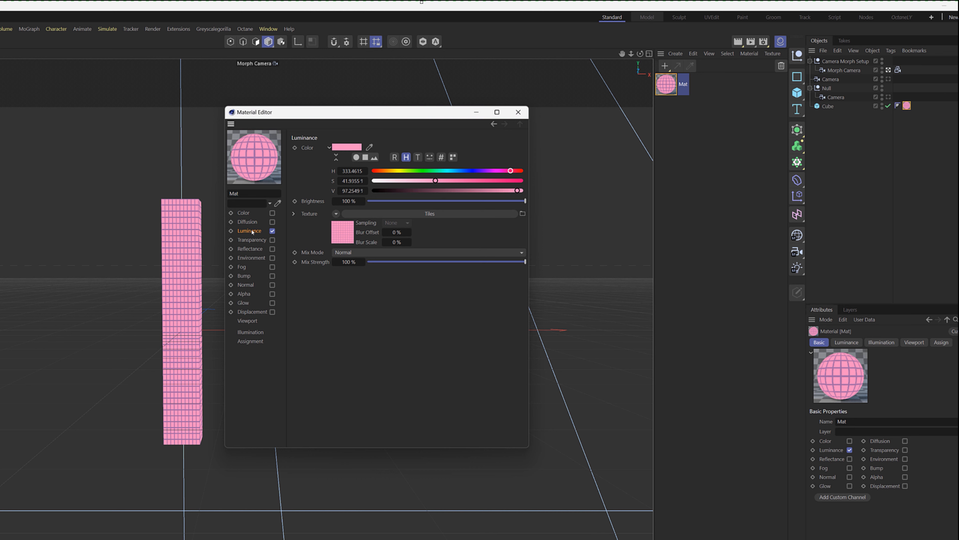
click(344, 233)
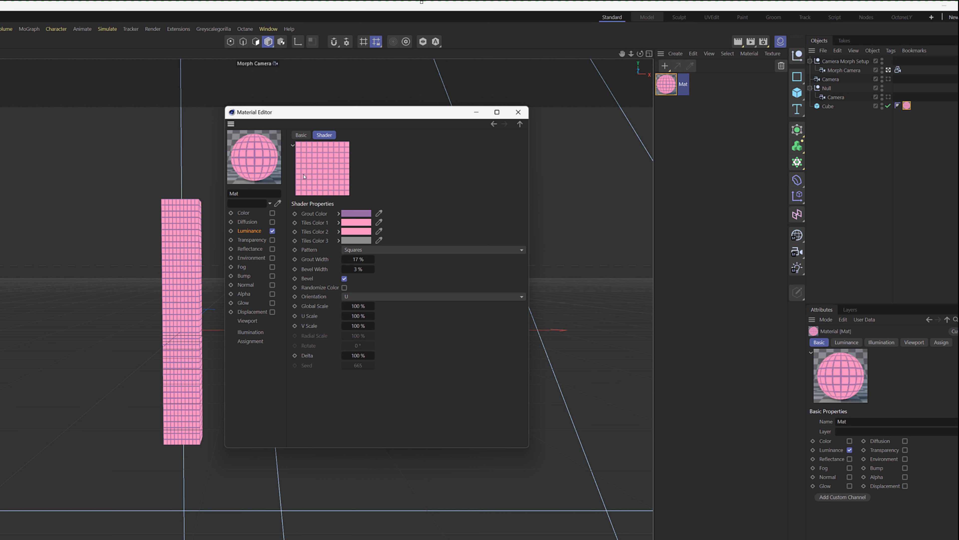
click(516, 113)
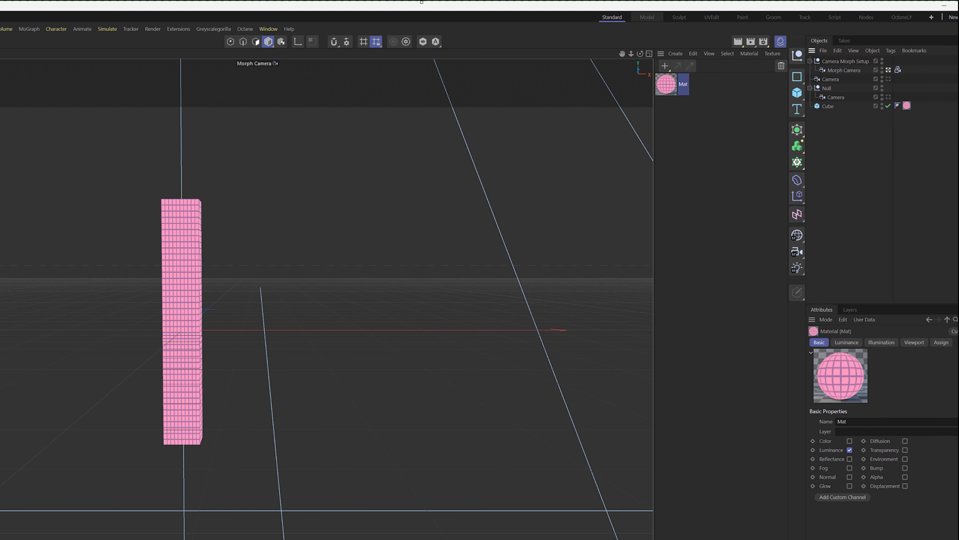
Switch back to After Effects and scrub the handover from MDX01.c4d to Layer 5/Scene09.ai in Tower ani to 0:00:00:20.
click(958, 5)
click(394, 362)
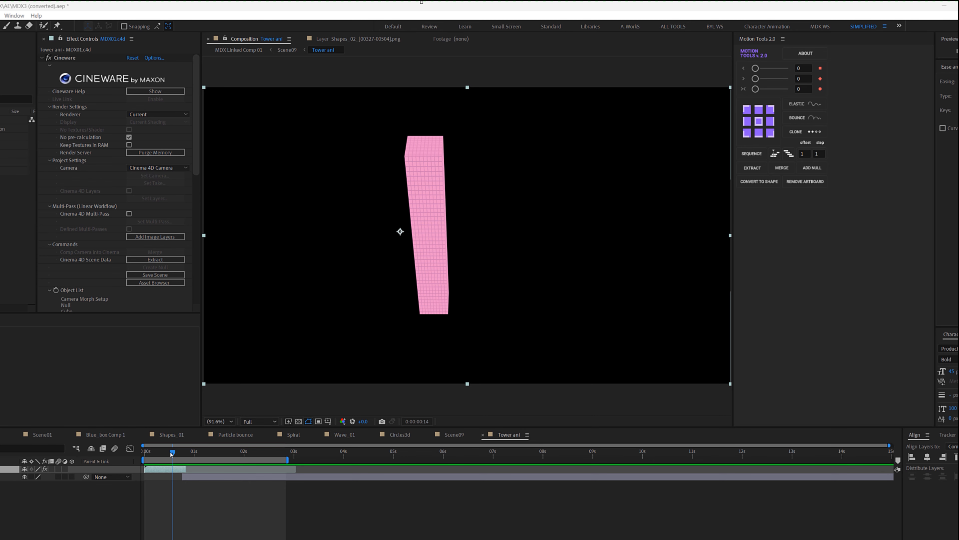
mouse_move(173, 452)
mouse_down()
mouse_move(143, 453)
mouse_move(216, 460)
mouse_move(179, 453)
mouse_up()
click(196, 477)
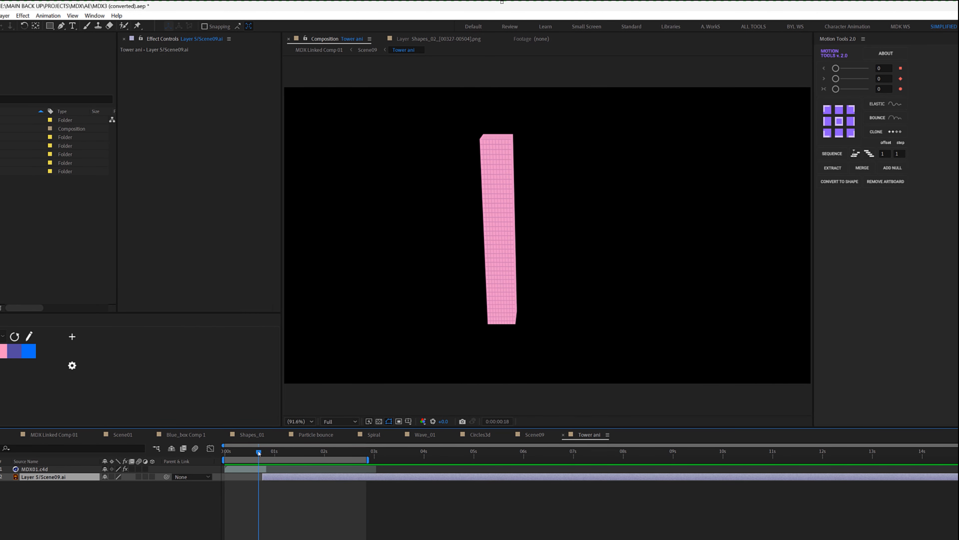
drag(258, 453, 265, 455)
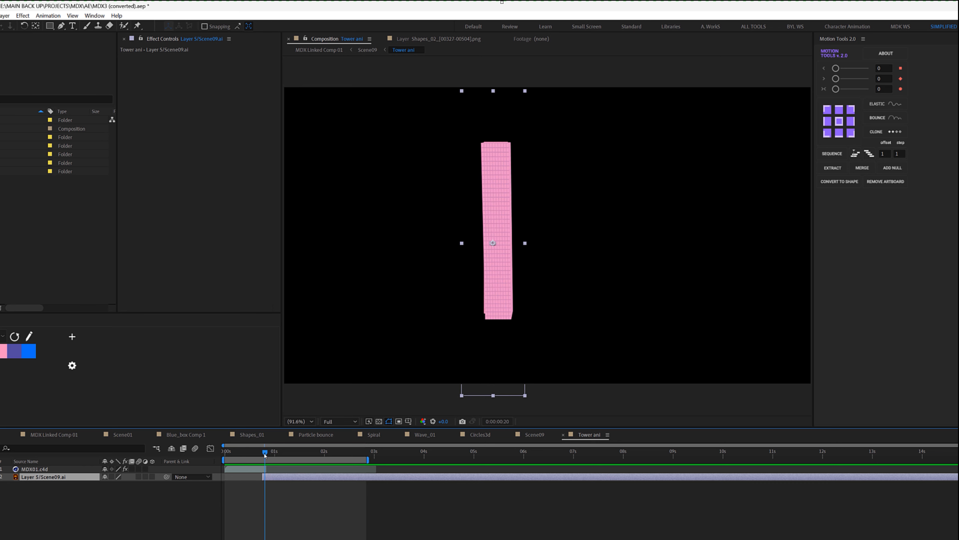
Reveal the keyframes of MDX01.c4d and Layer 5/Scene09.ai and scrub the opacity crossfade to 0:00:01:03.
scroll(260, 463, up, 4)
click(260, 470)
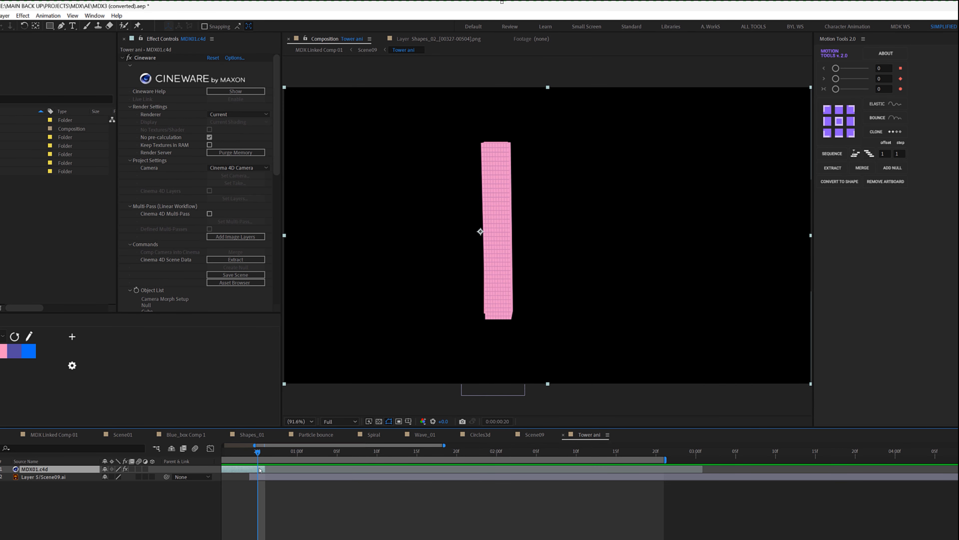
key(u)
click(262, 485)
key(u)
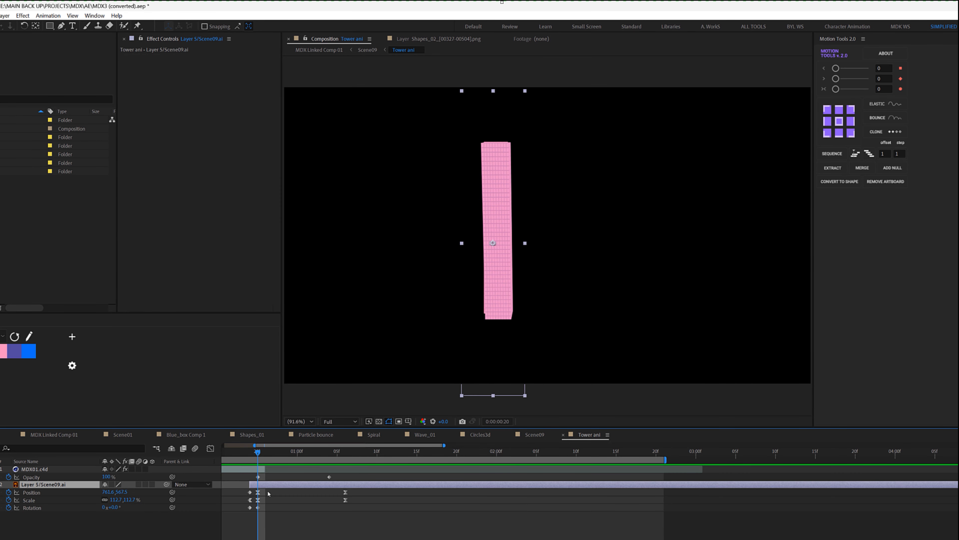
drag(258, 453, 318, 459)
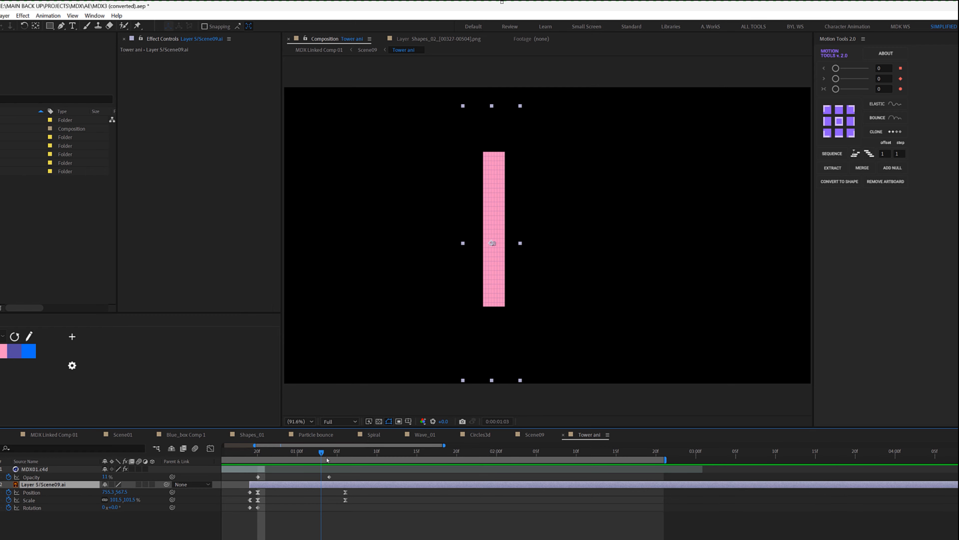
scroll(336, 527, down, 3)
Go up to the Scene09 comp and scrub the camera's pull-back from the pink tower to 0:00:01:09.
key(Tab)
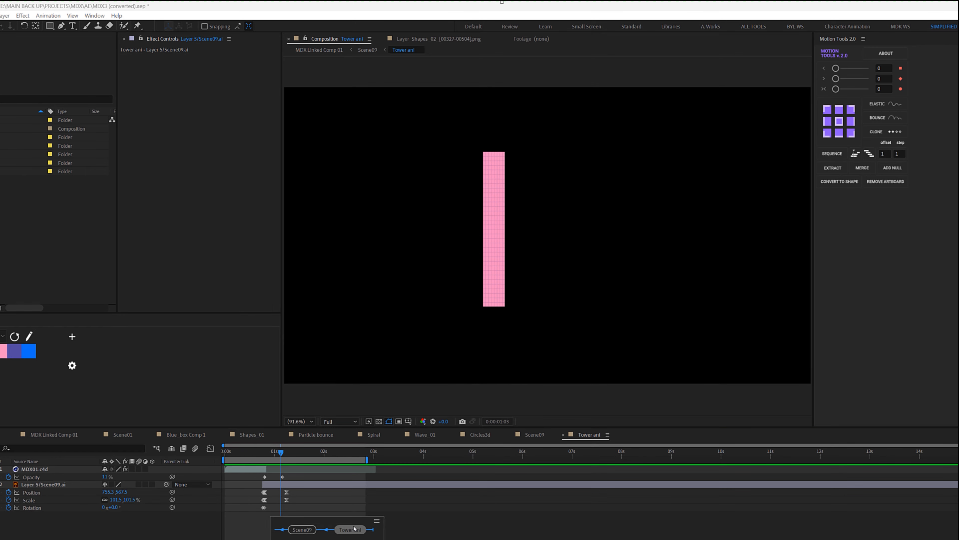
click(310, 530)
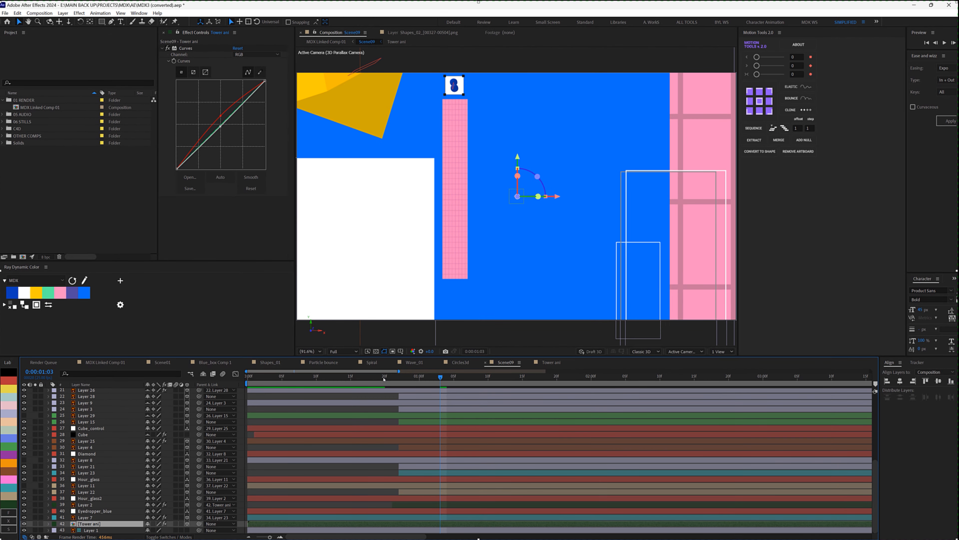
click(385, 455)
drag(382, 379, 414, 379)
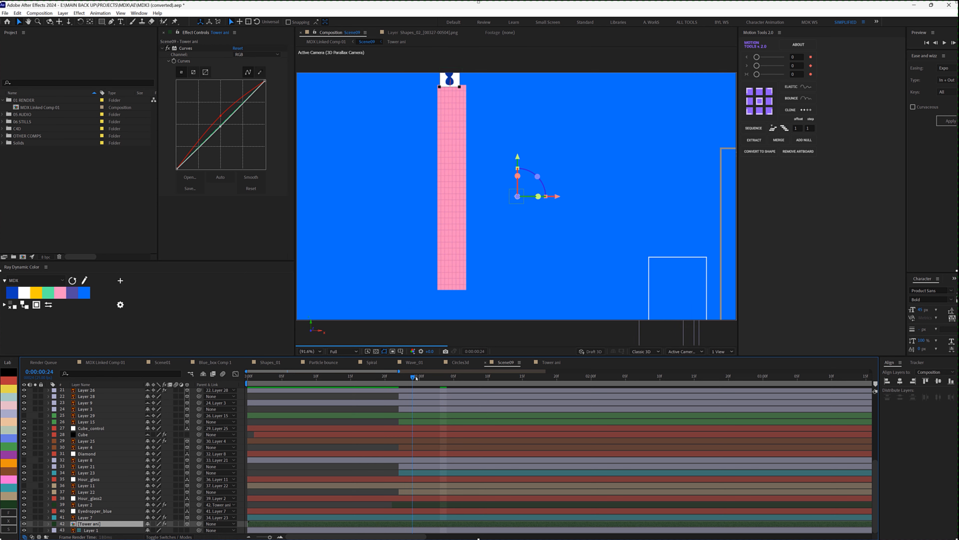
click(36, 524)
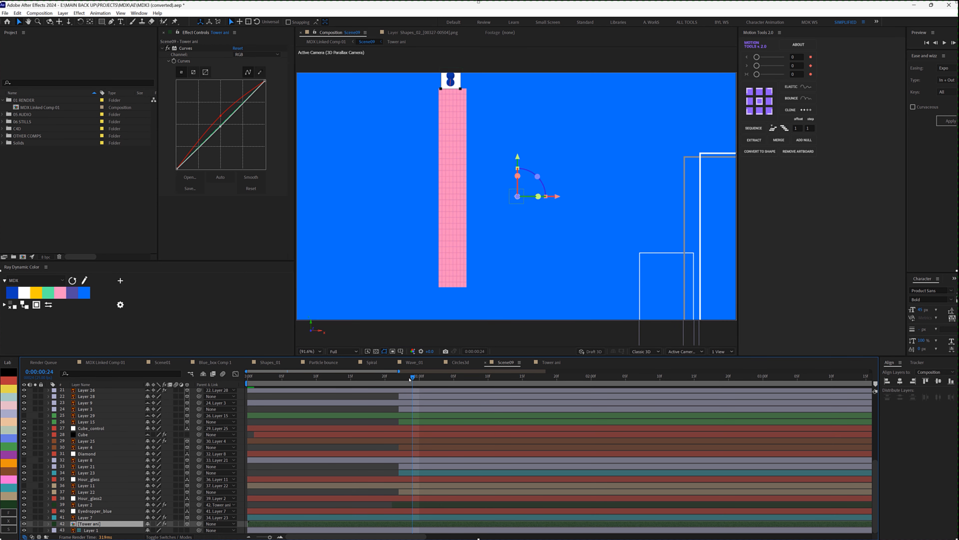
drag(413, 378, 482, 378)
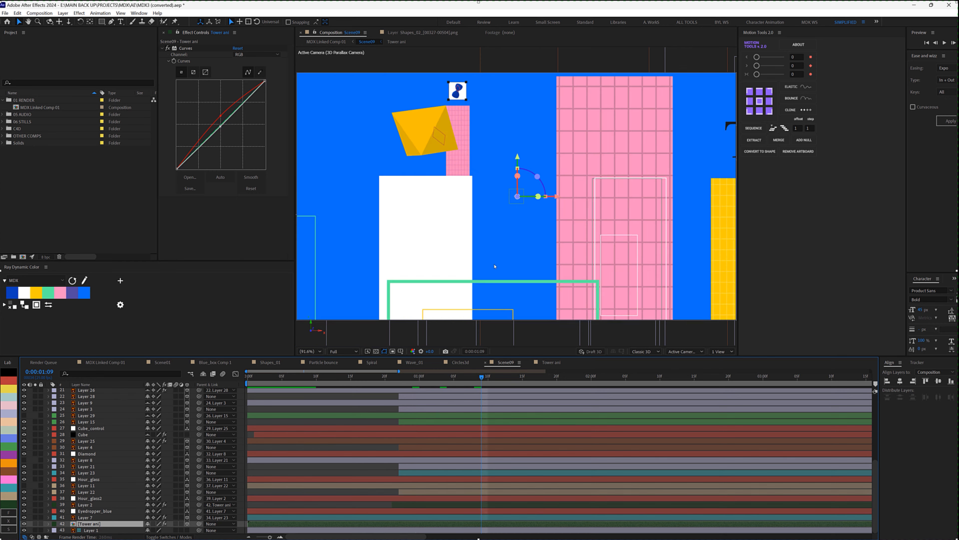
Zoom out on the Scene09 composition and scrub the surrounding towers' parallax move to 0:00:01:16.
scroll(495, 266, down, 1)
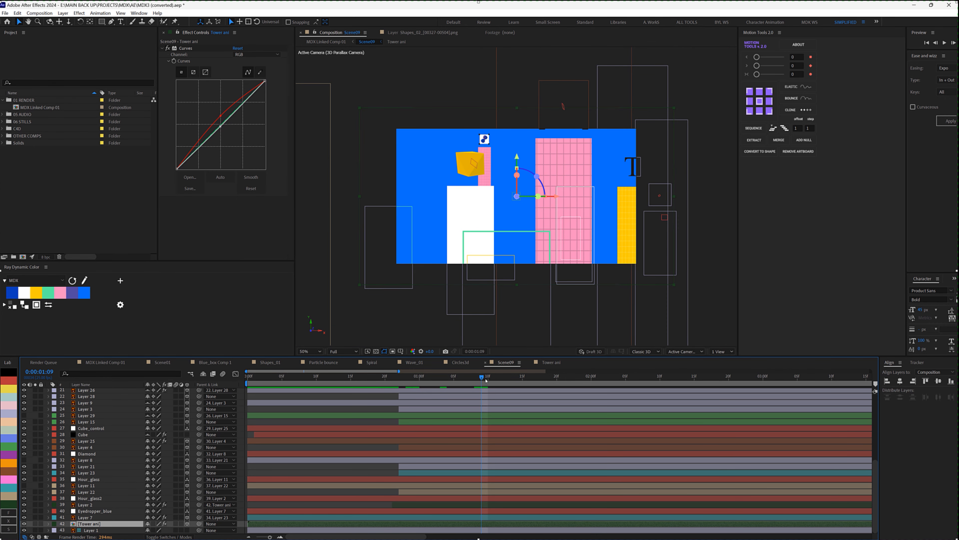
drag(482, 377, 506, 375)
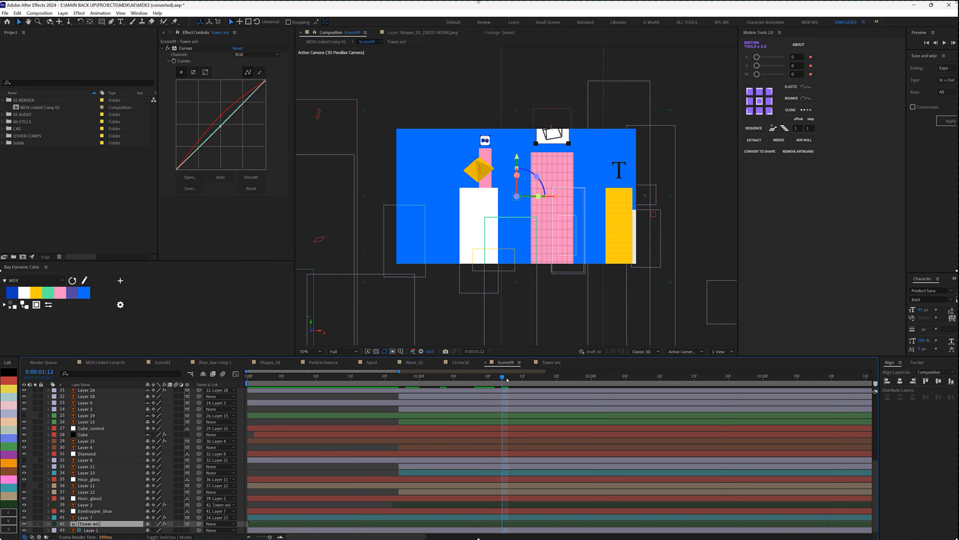
drag(508, 378, 529, 376)
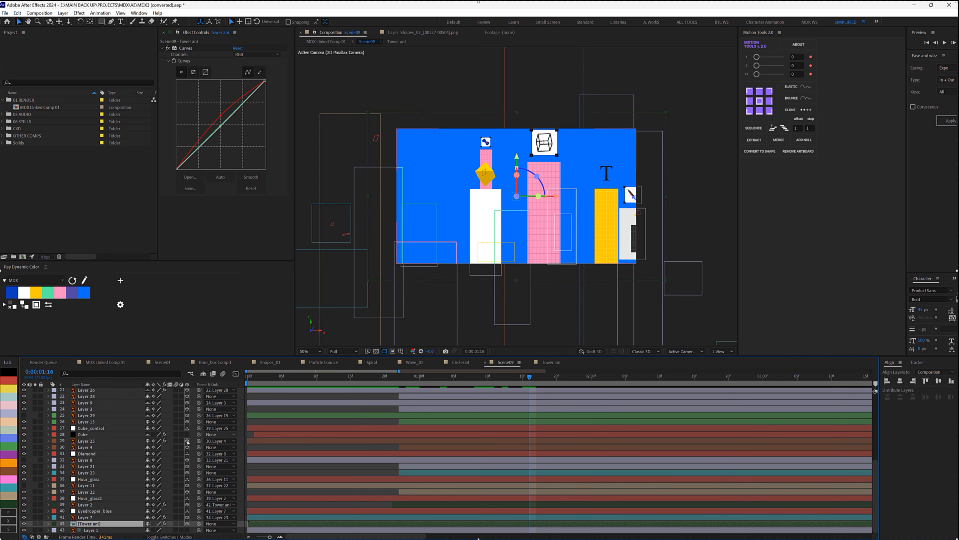
Inspect the 3D Parallax Camera and Parallax Null layers, and return the time to 0:00:00:21.
scroll(172, 407, up, 5)
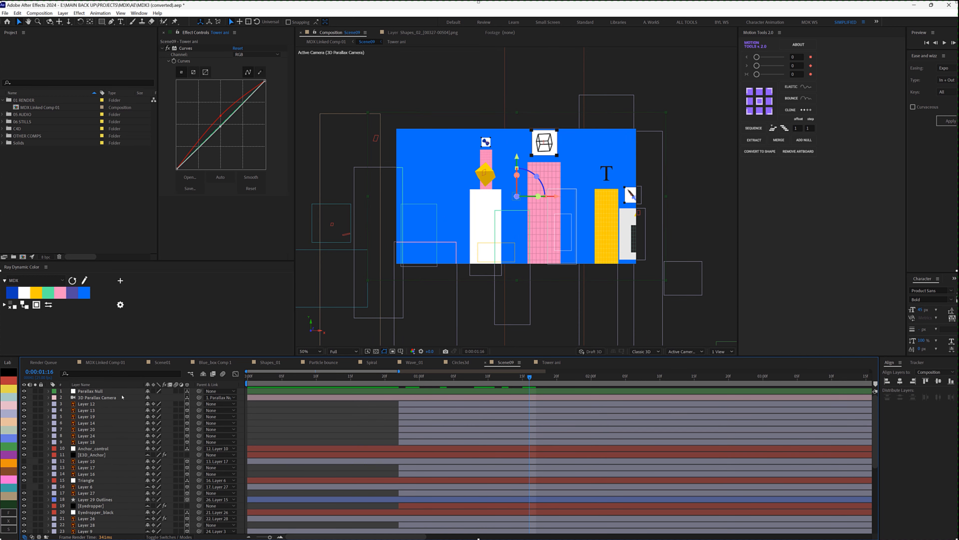
click(114, 397)
click(120, 391)
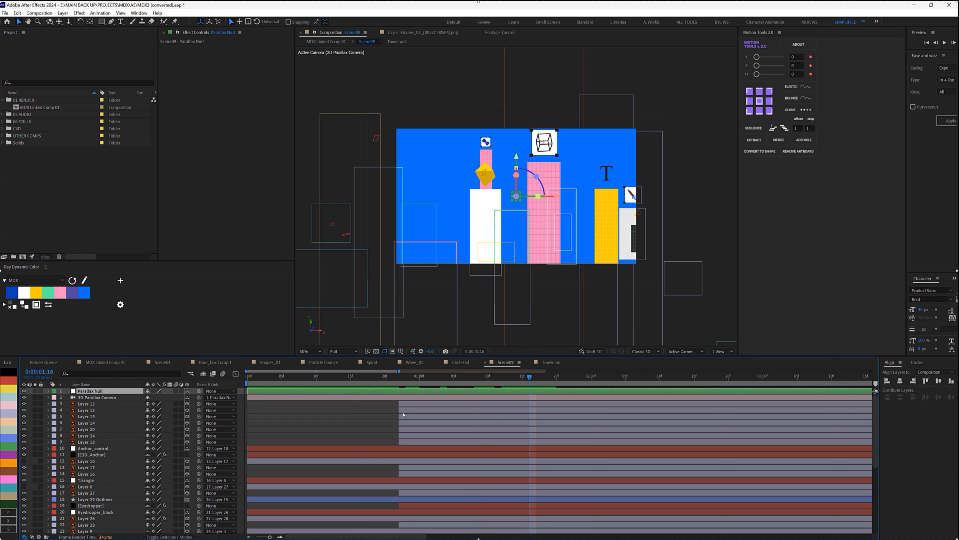
click(388, 377)
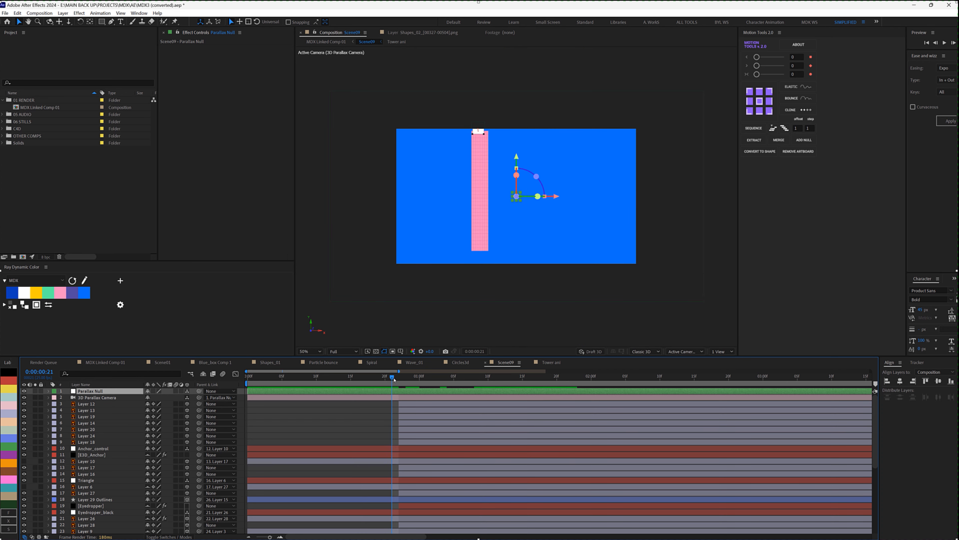
Return to MDX Linked Comp 01 and go to the glowing icon grid at 0:00:38:09.
click(326, 42)
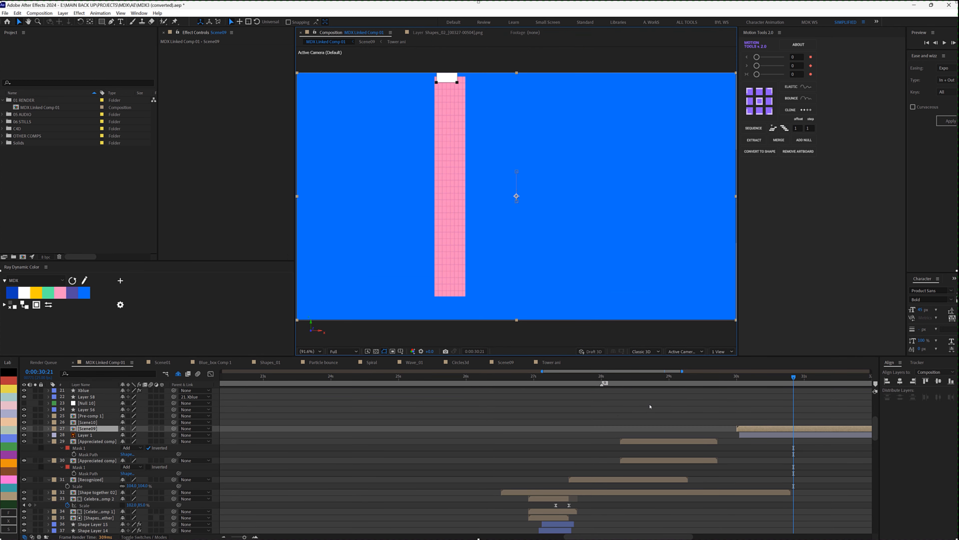
scroll(618, 418, down, 3)
scroll(619, 418, down, 2)
click(773, 377)
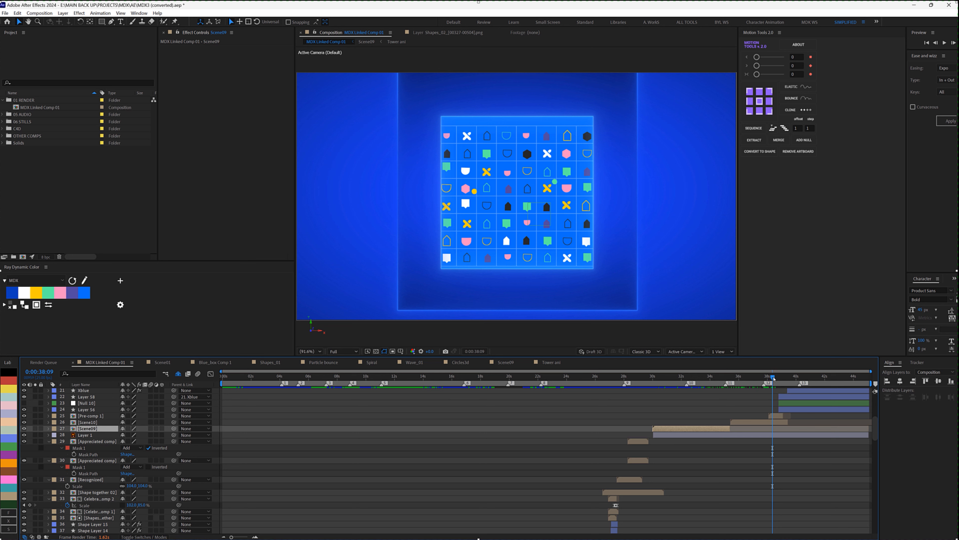
Open Pre-comp 1 from the main timeline and scrub its blue square tunnel to 0:00:00:28.
click(776, 416)
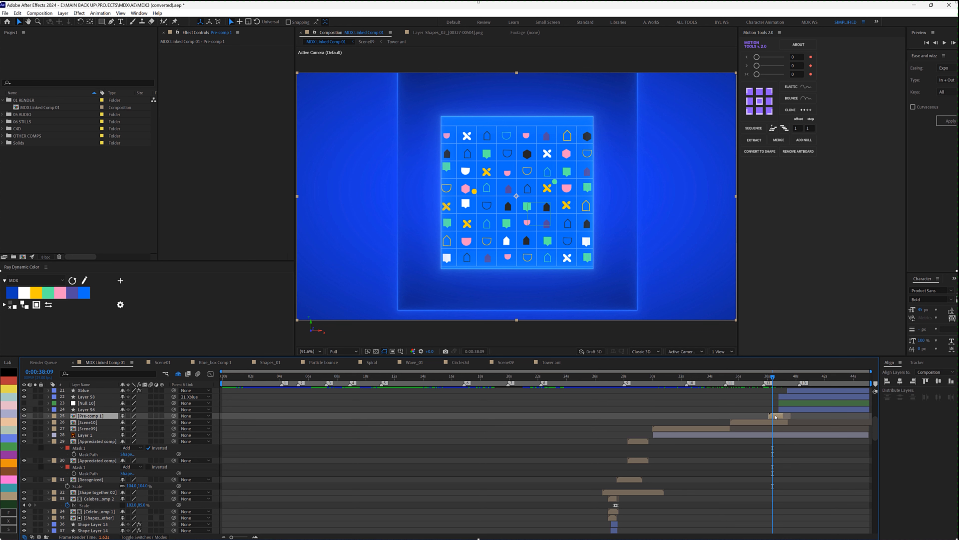
double_click(776, 416)
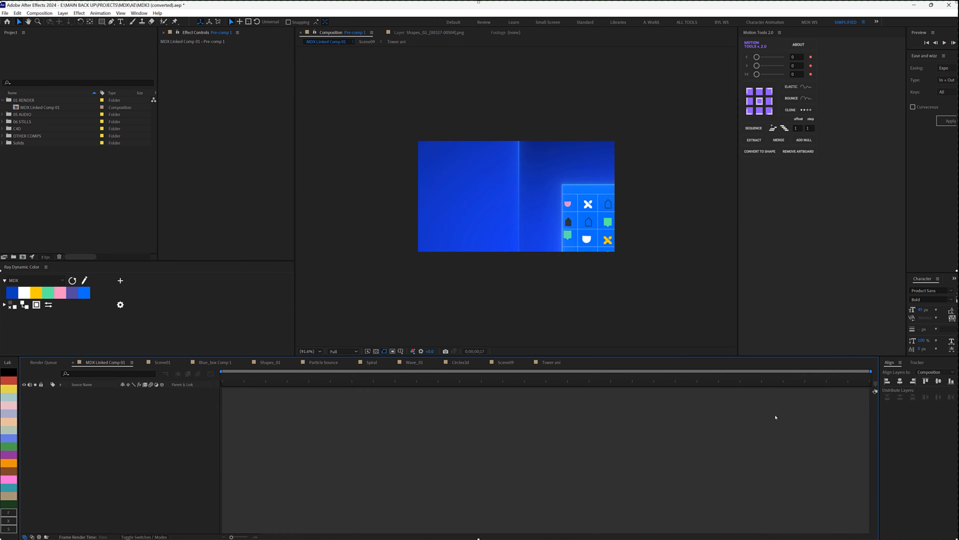
drag(281, 379, 422, 377)
Set the preview resolution to Quarter and preview the square tunnel transition in Pre-comp 1 from near its start.
click(333, 351)
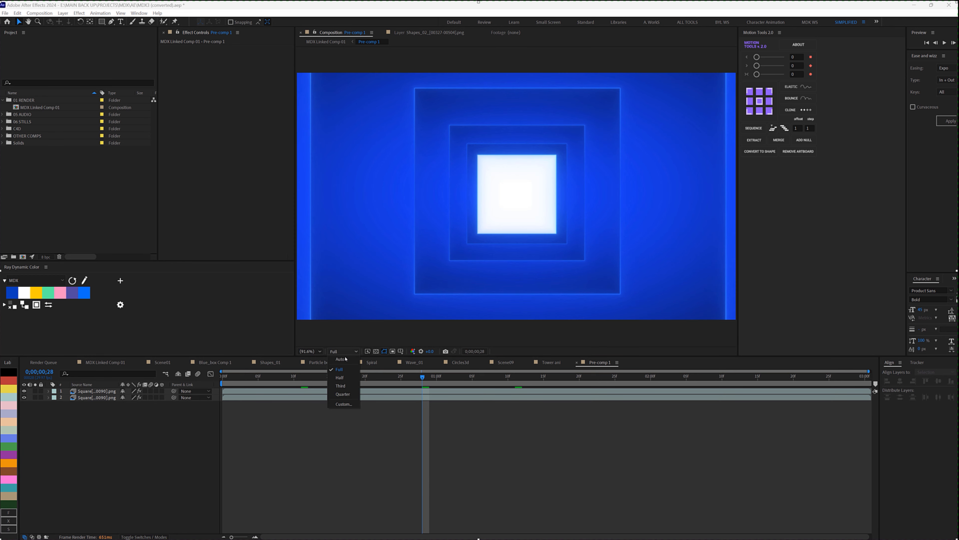
click(341, 397)
click(230, 377)
drag(233, 377, 823, 365)
key(space)
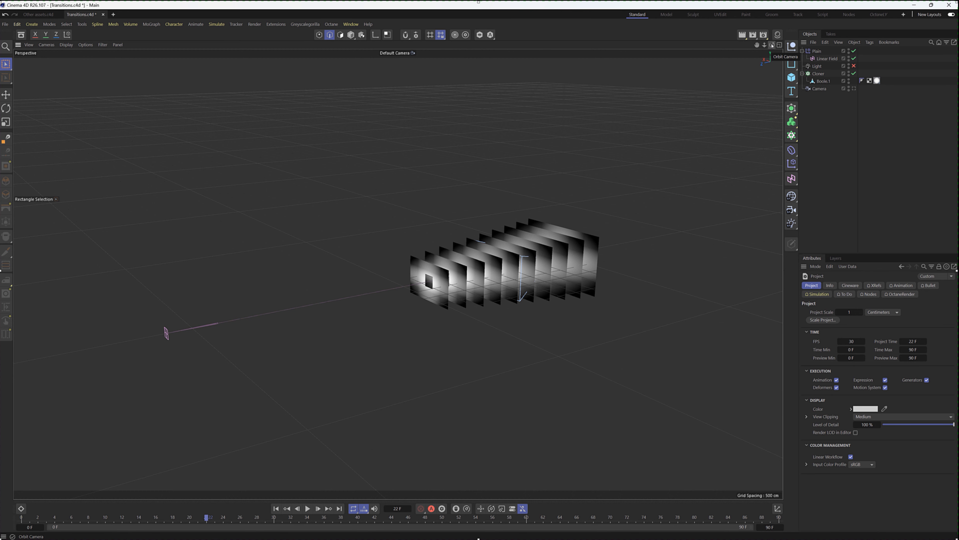
In Cinema 4D's Transitions.c4d project, view the cloned square frames from the front side and select the Boole.1 object under Cloner.
mouse_move(772, 45)
mouse_down()
mouse_move(741, 72)
mouse_move(736, 63)
mouse_up()
scroll(348, 269, up, 5)
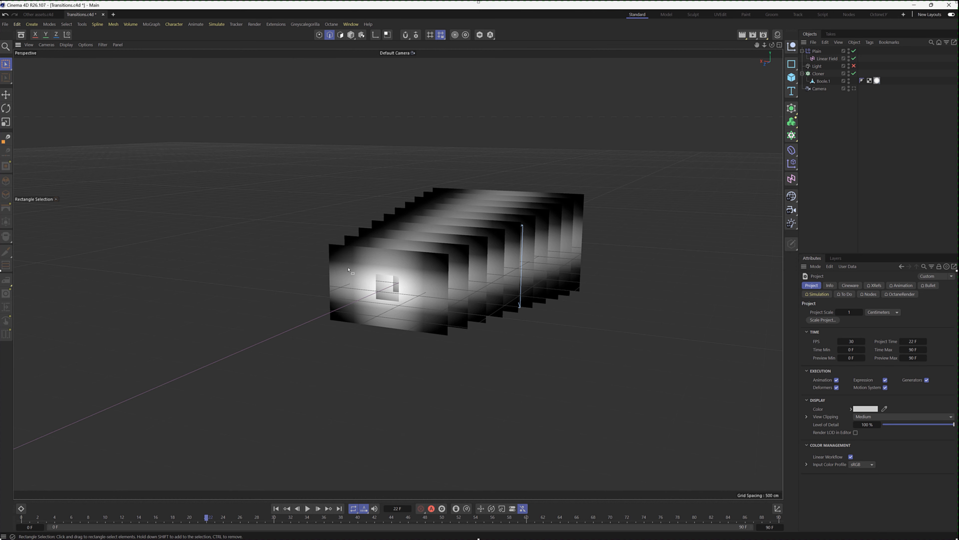
click(823, 81)
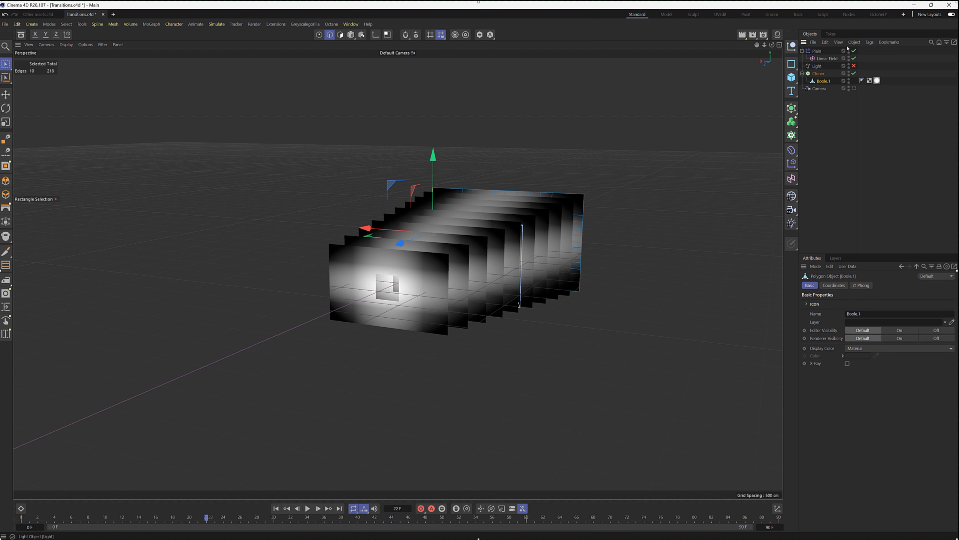
Disable the Cloner so that only the single Boole.1 frame is shown.
click(854, 73)
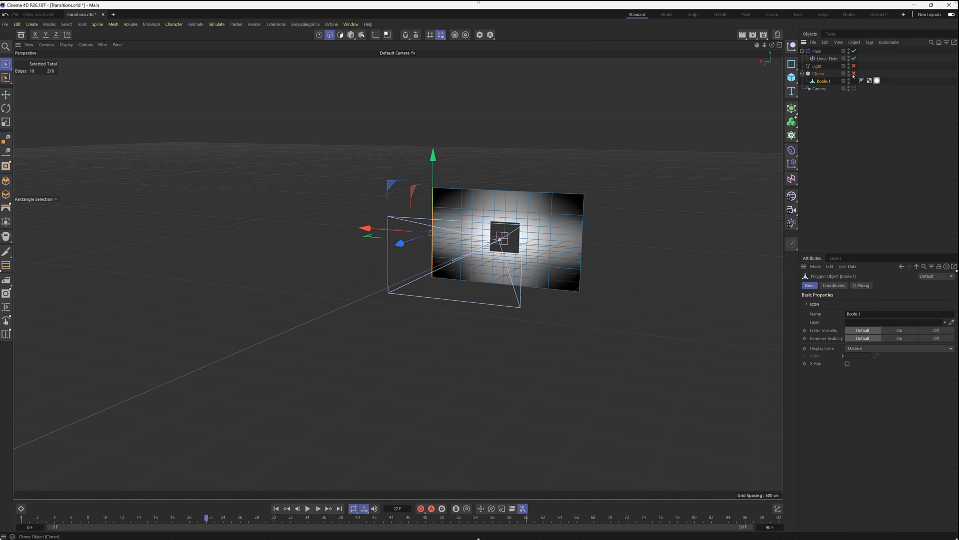
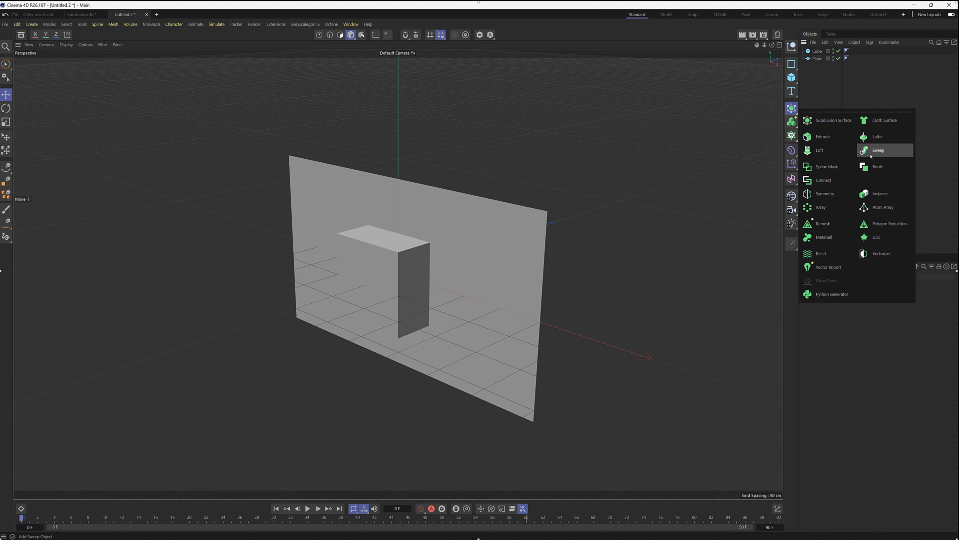
In the new project, add a Boole, nest the plane above the cube inside it, and inspect the cut-out from the front.
click(877, 167)
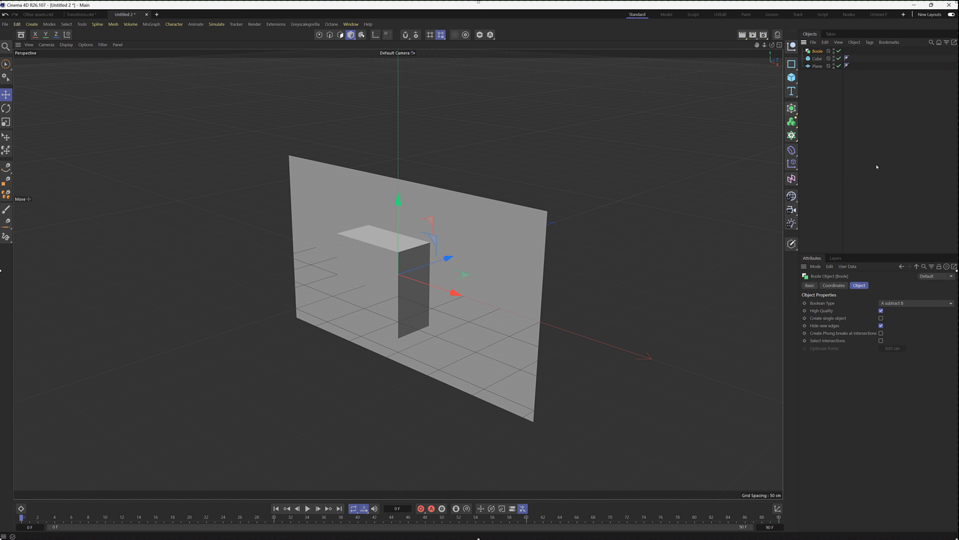
mouse_move(819, 67)
mouse_down()
mouse_move(819, 52)
mouse_move(822, 66)
mouse_up()
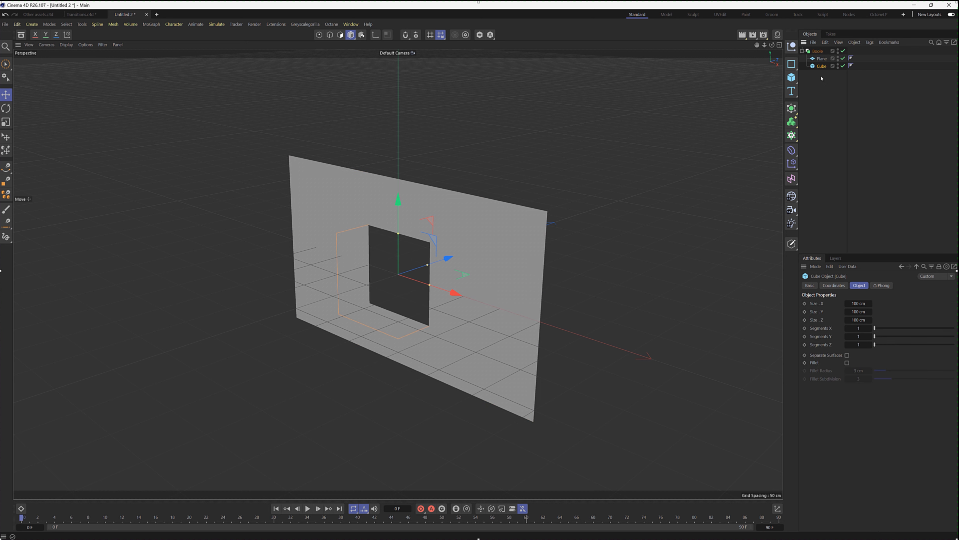
click(818, 52)
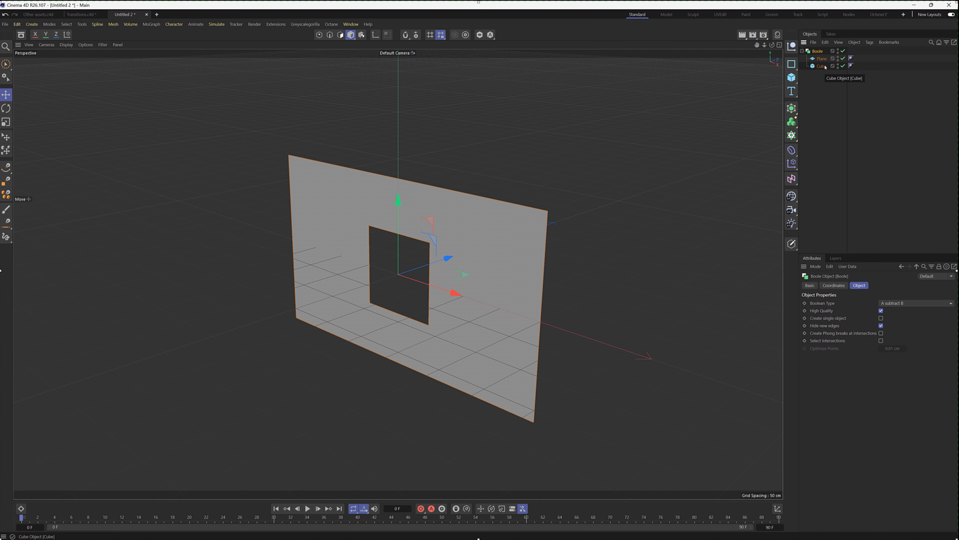
drag(772, 45, 391, 14)
Return to the Transitions.c4d project and delete the Mat material tag from Boole.1.
click(78, 14)
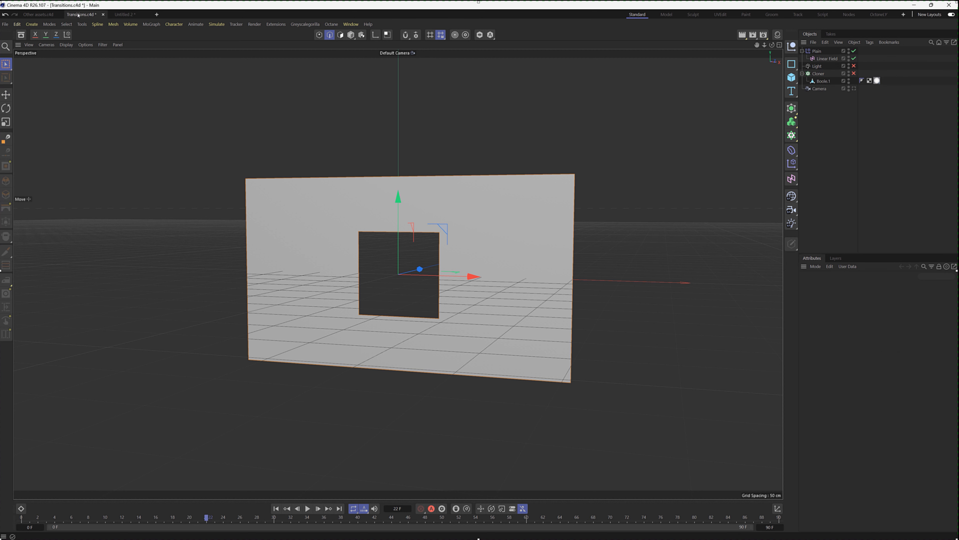
click(877, 80)
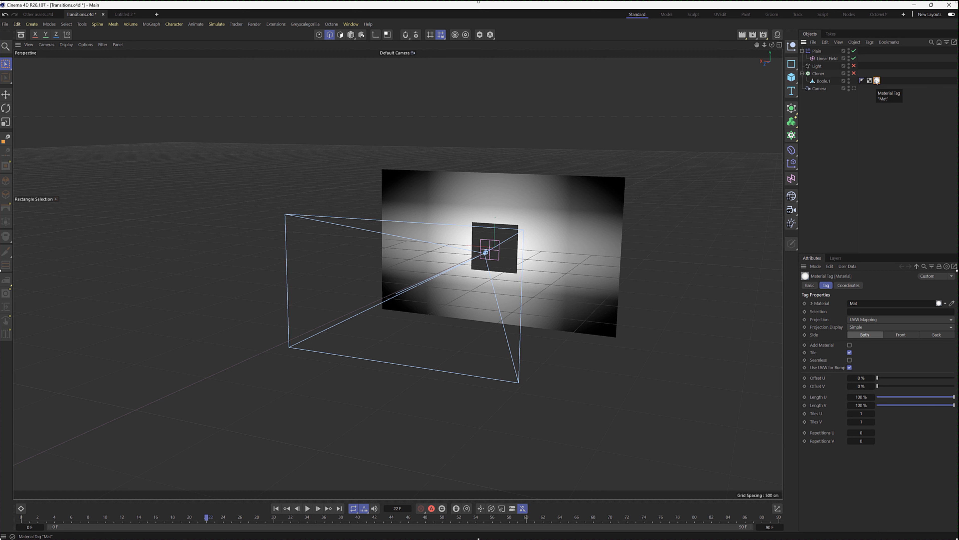
key(Delete)
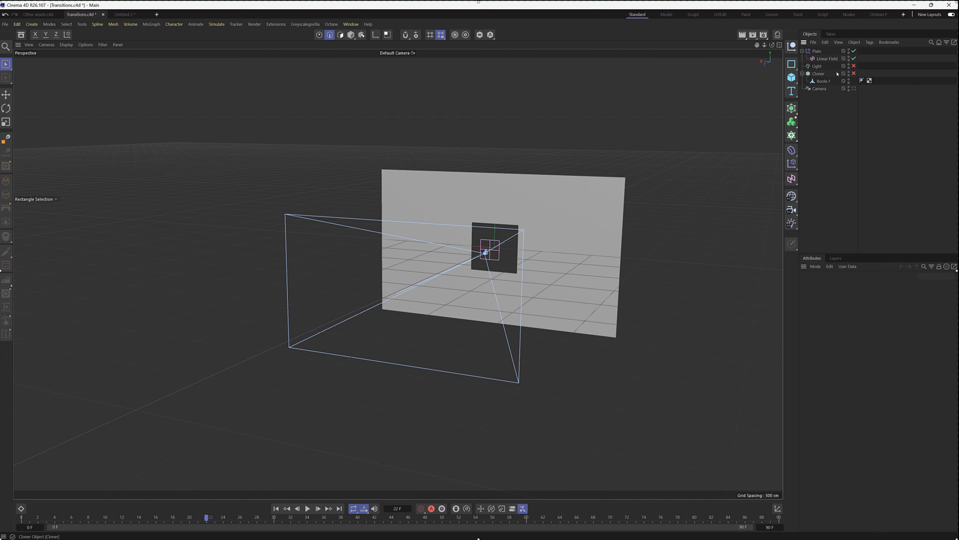
Enable the Cloner and disable the Plain effector together with its Linear Field.
click(854, 73)
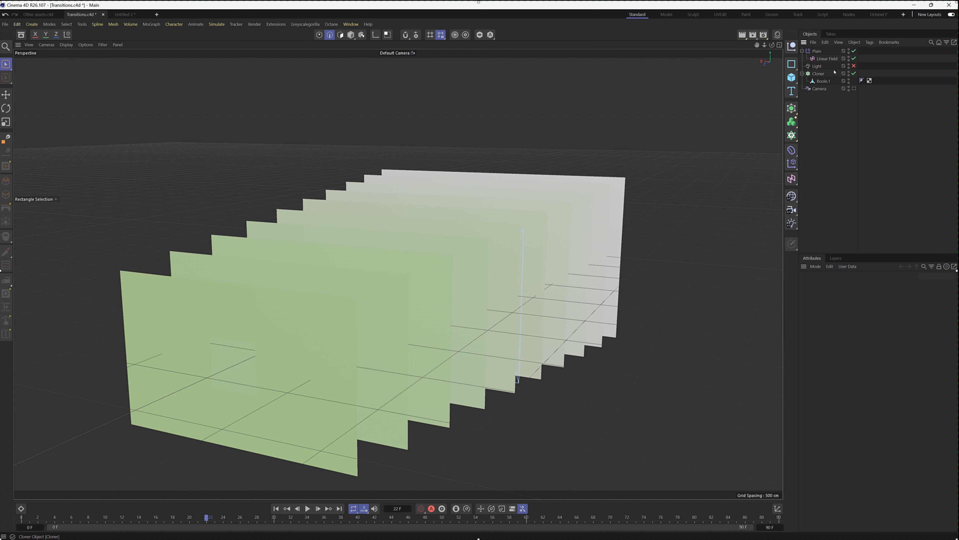
click(854, 58)
click(854, 50)
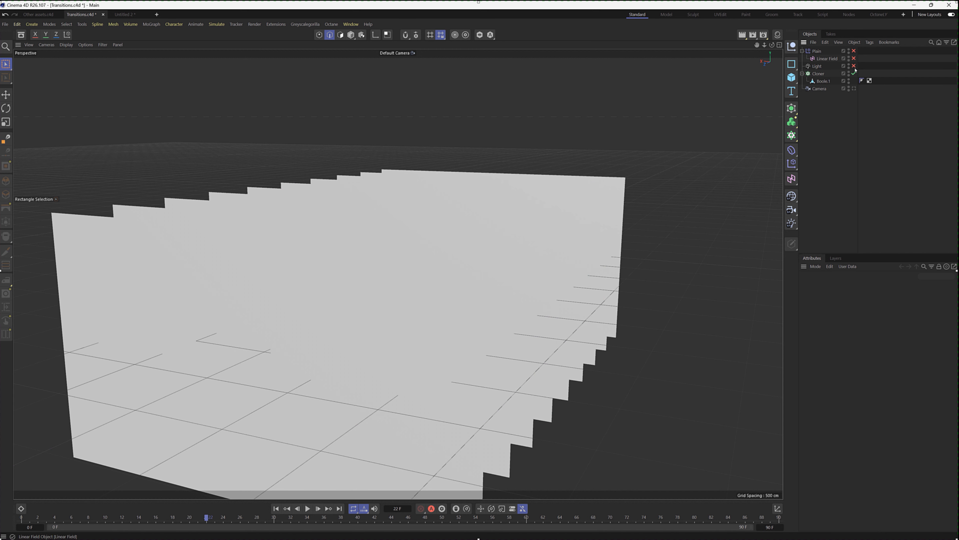
Apply the Mat material to the Boole.1 object and view the clones from higher up.
click(777, 35)
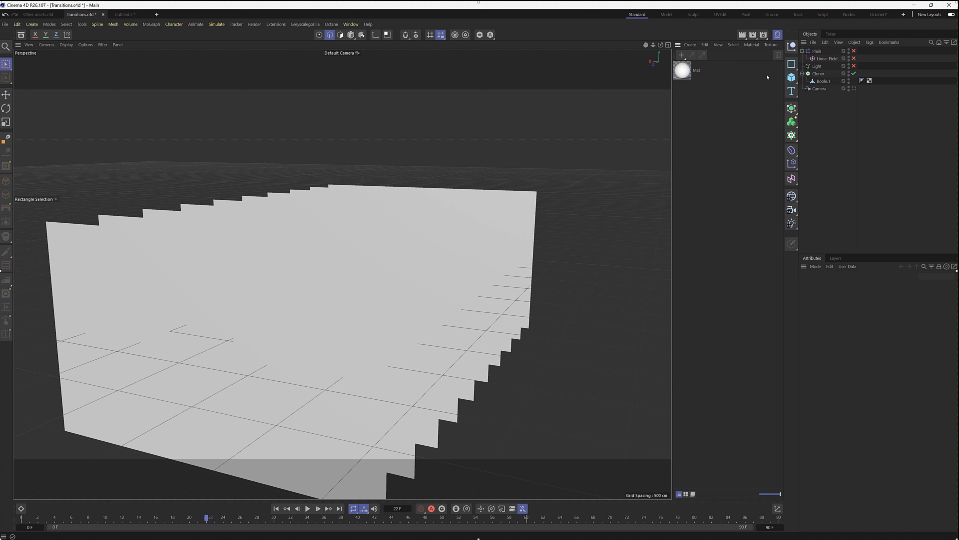
drag(683, 72, 826, 81)
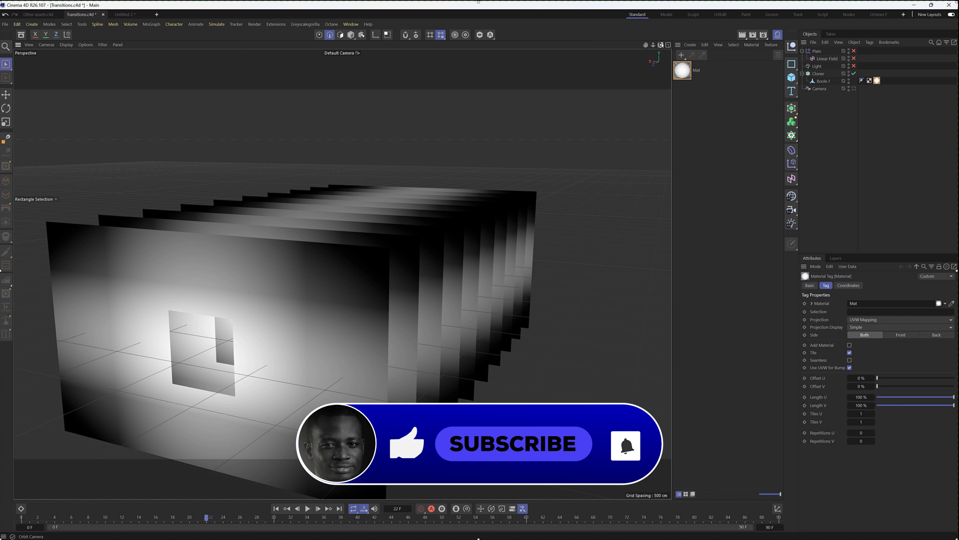
mouse_move(661, 45)
mouse_down()
mouse_move(619, 46)
mouse_move(642, 72)
mouse_move(663, 70)
mouse_move(661, 57)
mouse_up()
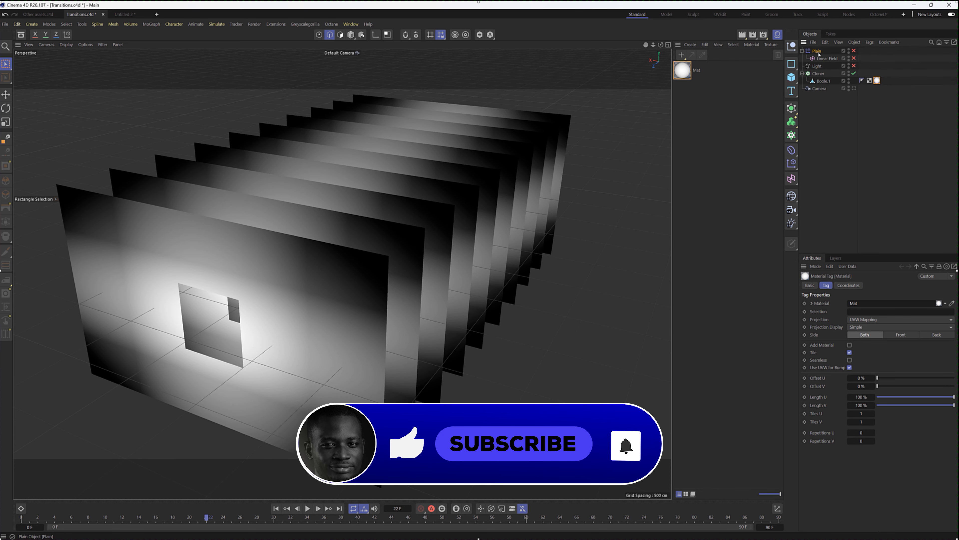
Enable the Plain effector and its Linear Field, and select the Linear Field to view its settings.
click(854, 51)
click(854, 58)
click(828, 58)
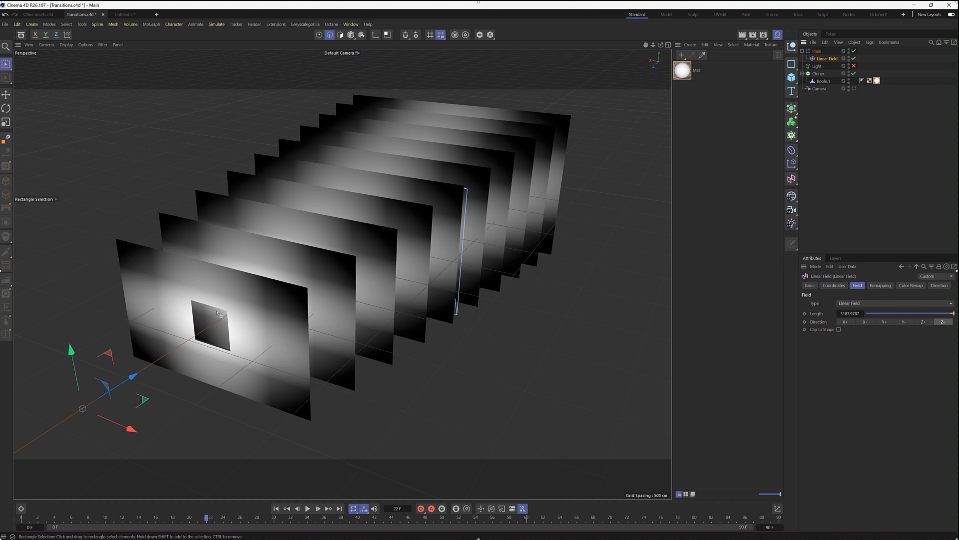
drag(646, 44, 646, 65)
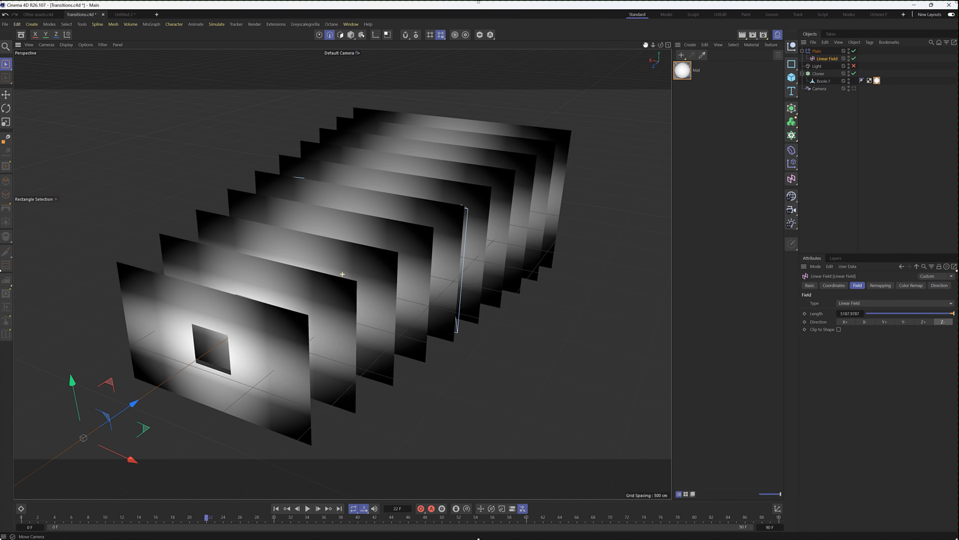
Open the Mat material and inspect the gradient shader in its Color channel.
double_click(682, 70)
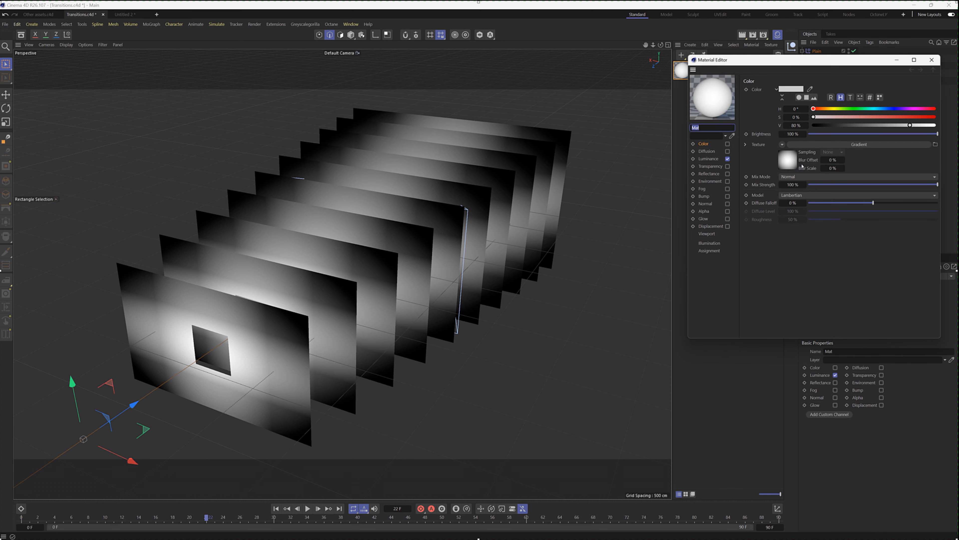
click(808, 145)
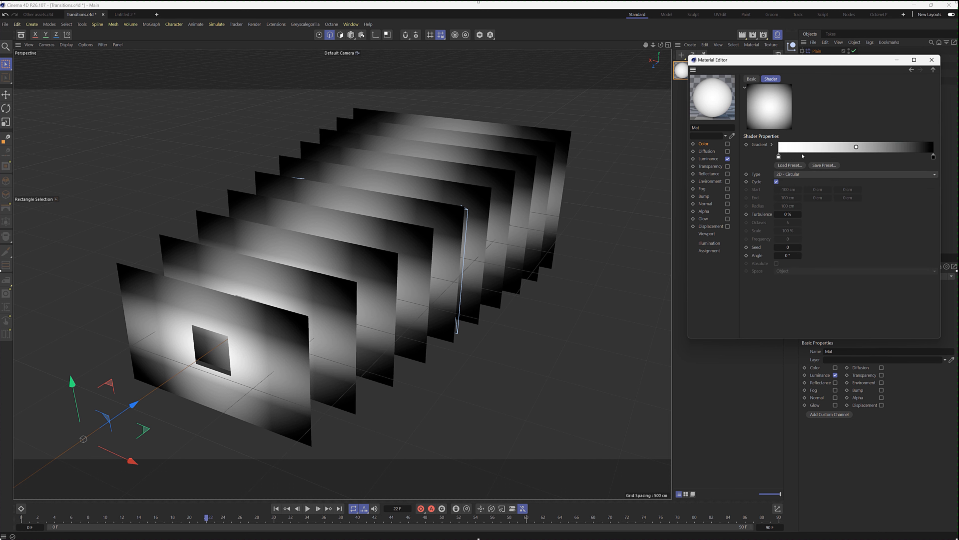
click(932, 60)
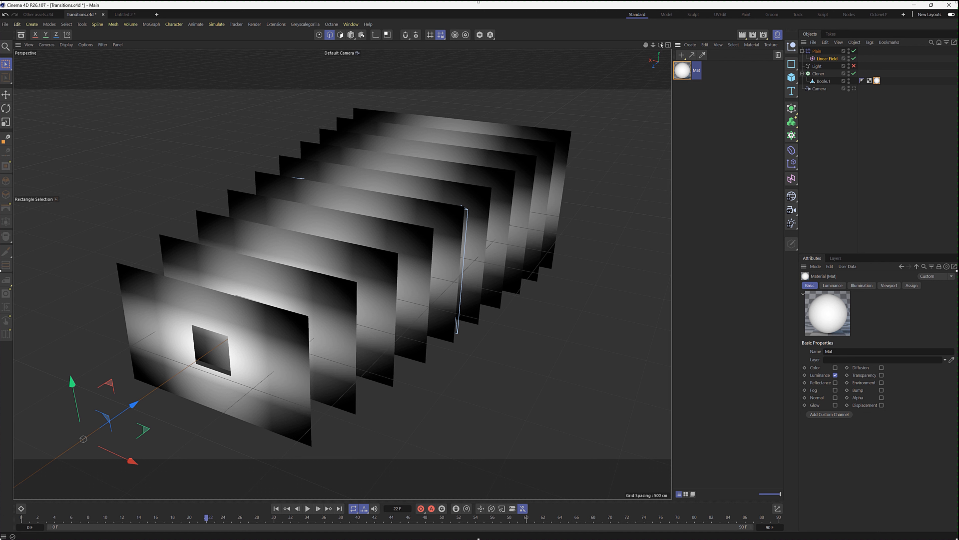
Select the Camera and scrub its animation along the cloned frames from frame 0 to frame 53.
click(819, 88)
drag(654, 44, 537, 48)
mouse_move(661, 45)
mouse_down()
mouse_move(667, 34)
mouse_move(651, 30)
mouse_up()
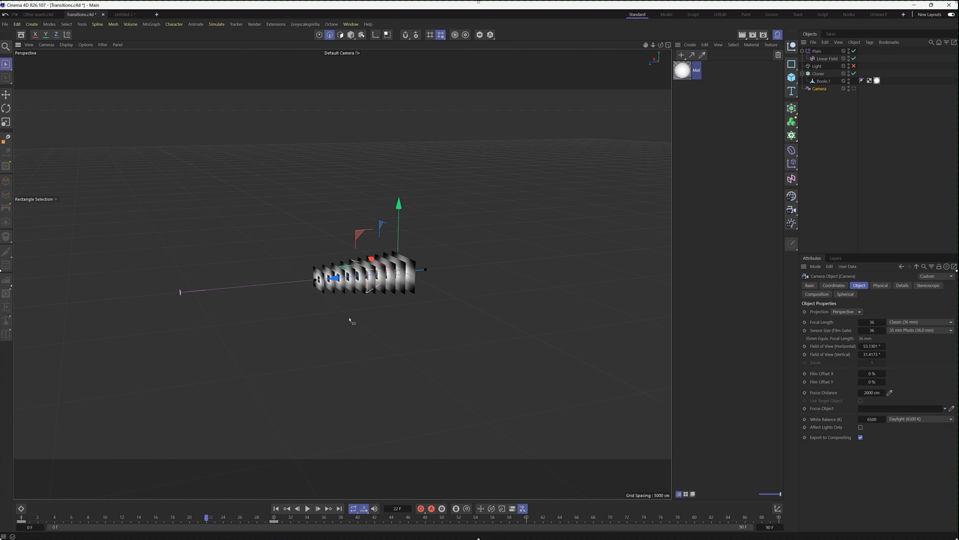
drag(207, 516, 22, 517)
drag(23, 261, 467, 236)
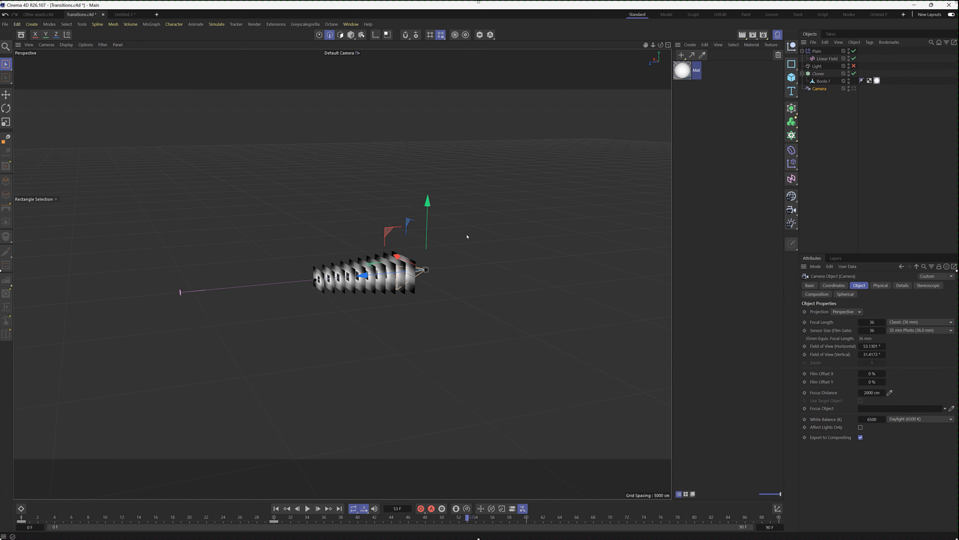
Scrub the Camera's movement again from the opposite side of the clones, and examine the square tunnel from the Camera's view.
drag(661, 44, 567, 46)
drag(342, 273, 368, 269)
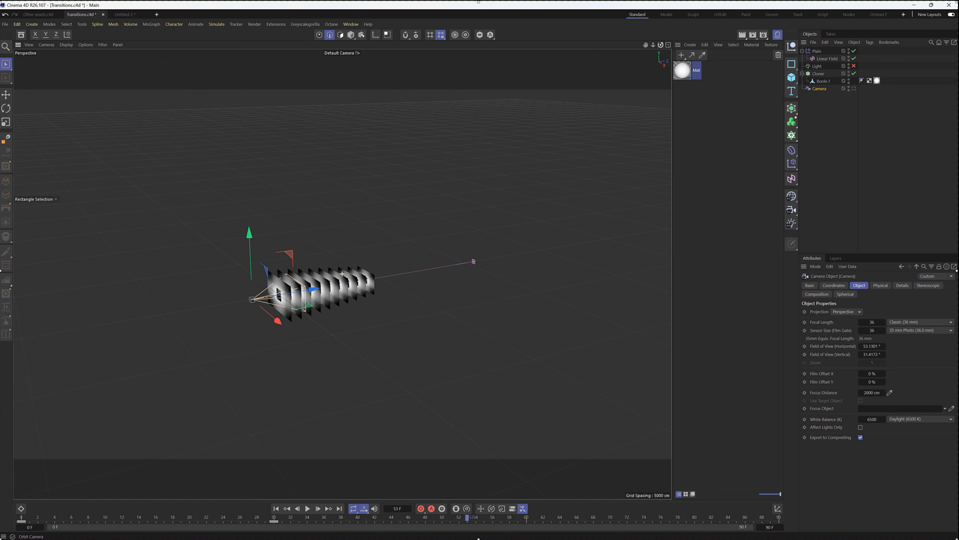
scroll(287, 349, up, 1)
scroll(287, 349, up, 3)
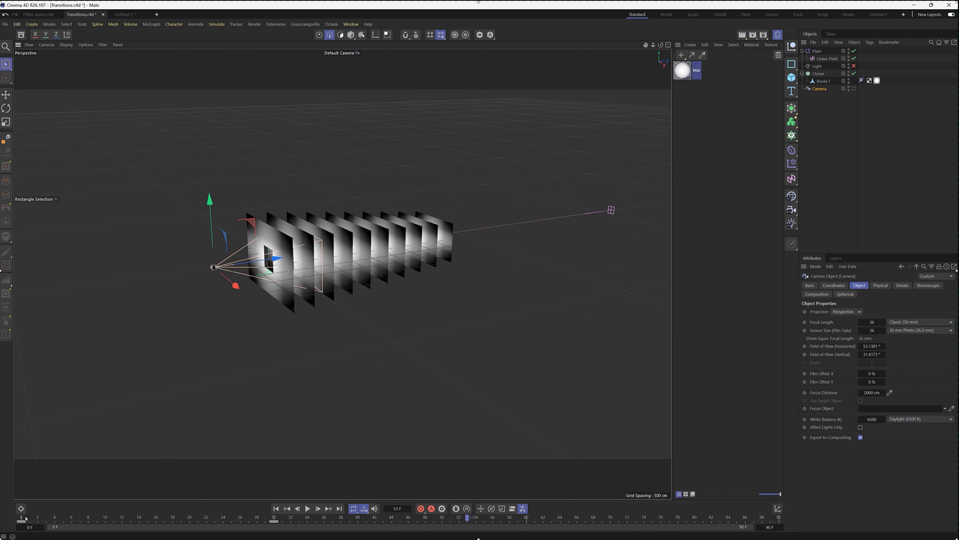
drag(26, 518, 412, 519)
click(855, 88)
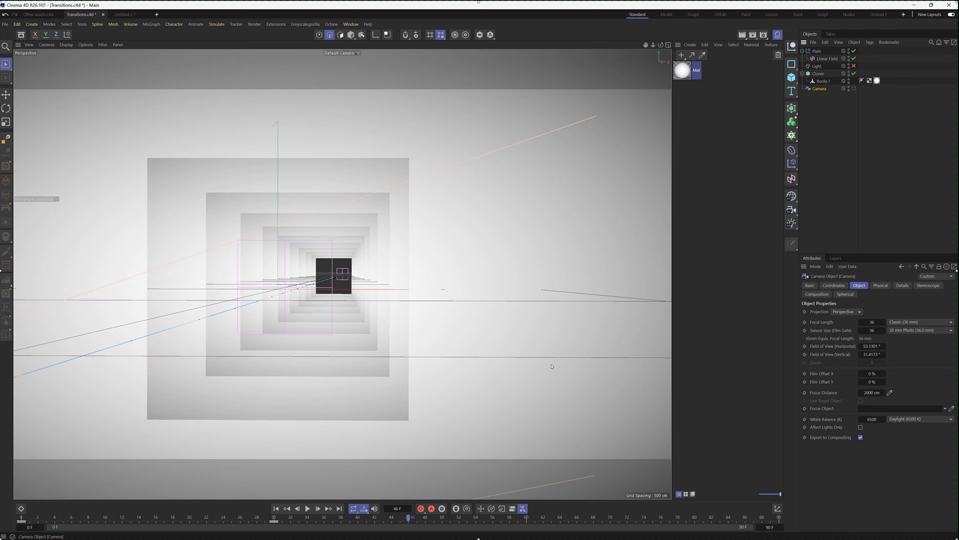
drag(383, 523, 315, 516)
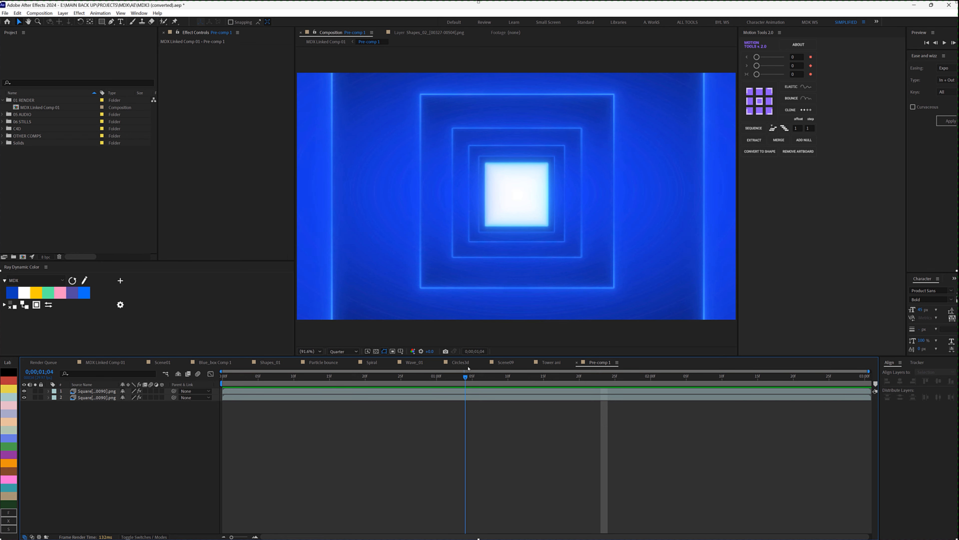
In After Effects, stop Pre-comp 1 at 0:00:01:04 and compare the tunnel with the lower Square layer hidden and shown.
key(space)
click(24, 397)
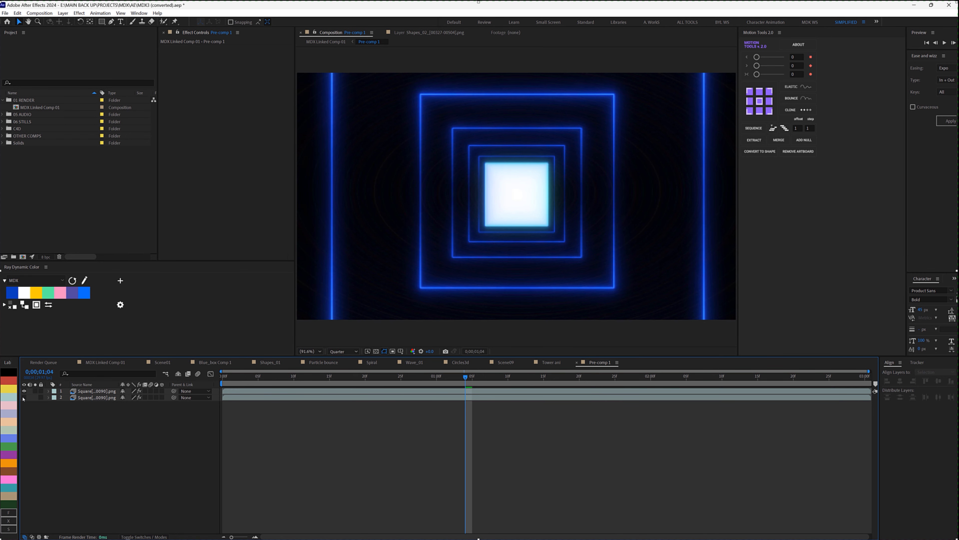
click(23, 397)
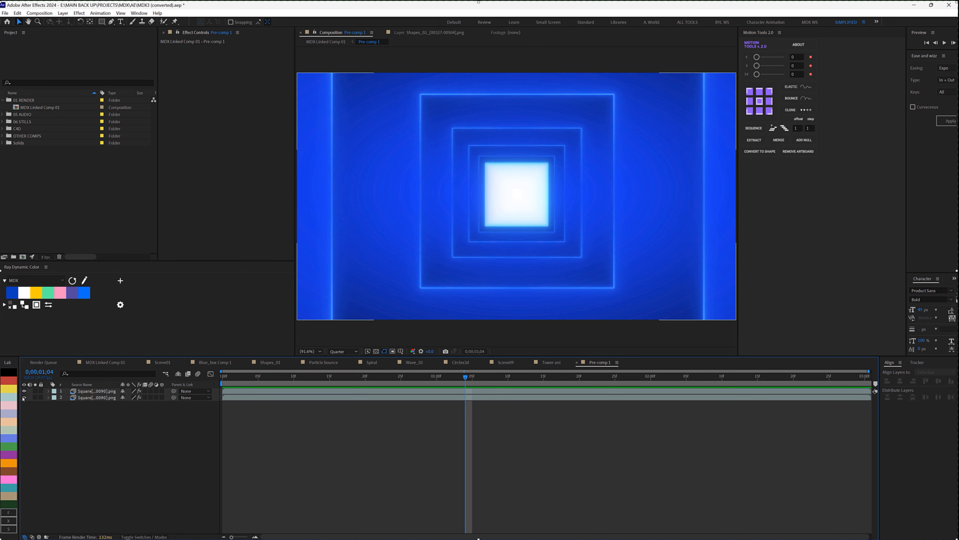
Review the effects on the upper Square layer and hide that layer to isolate the lower one.
click(96, 391)
scroll(223, 189, down, 5)
click(23, 397)
click(24, 398)
click(23, 391)
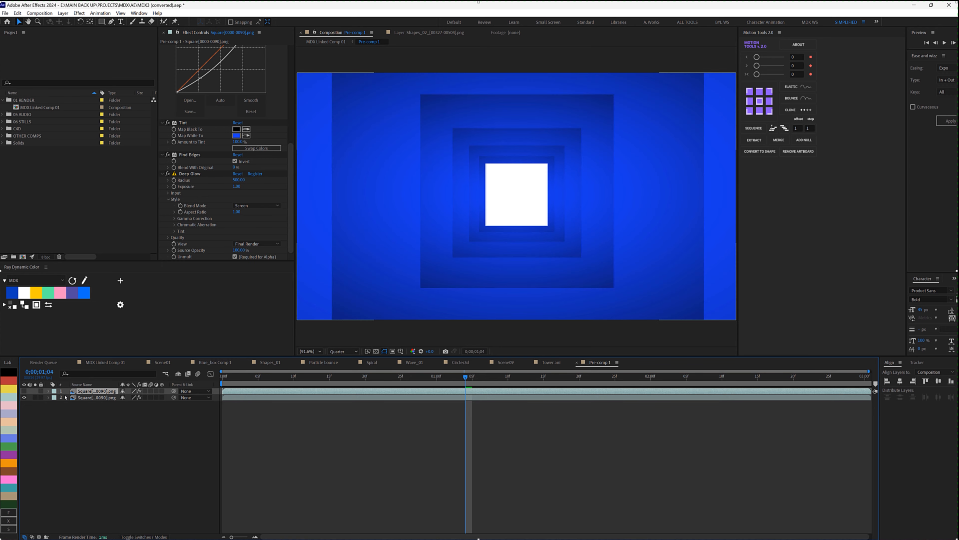
Select the lower Square layer and review its Transform, Curves, Tint and Find Edges effects.
click(87, 398)
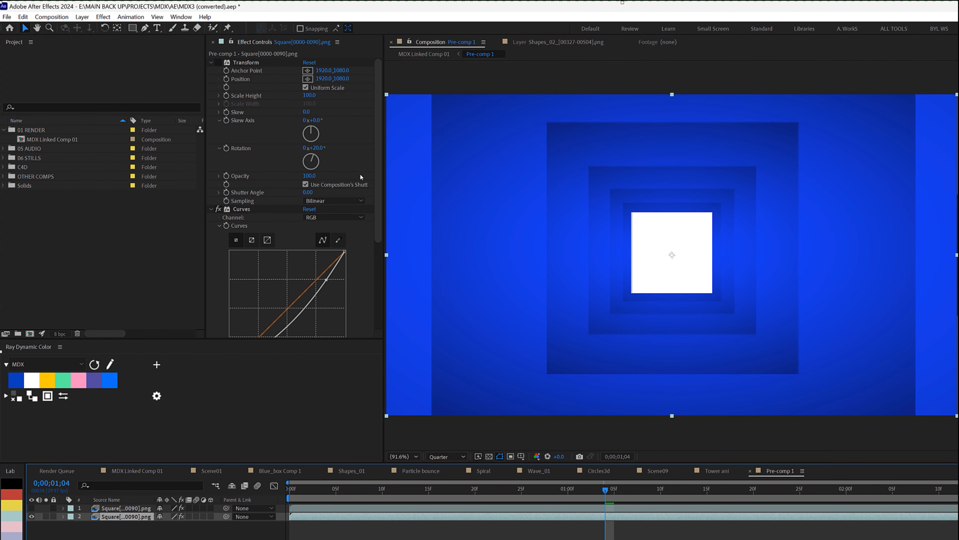
scroll(361, 177, down, 5)
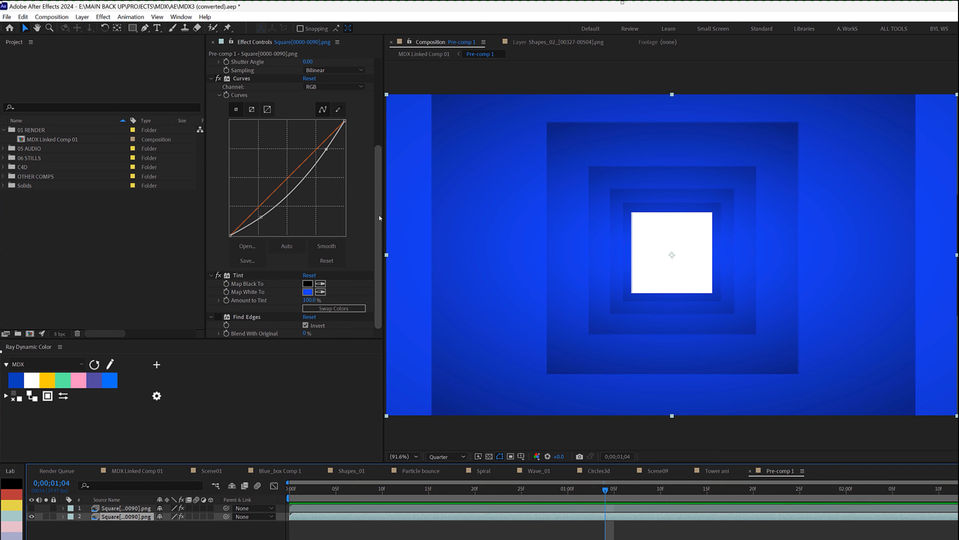
click(379, 239)
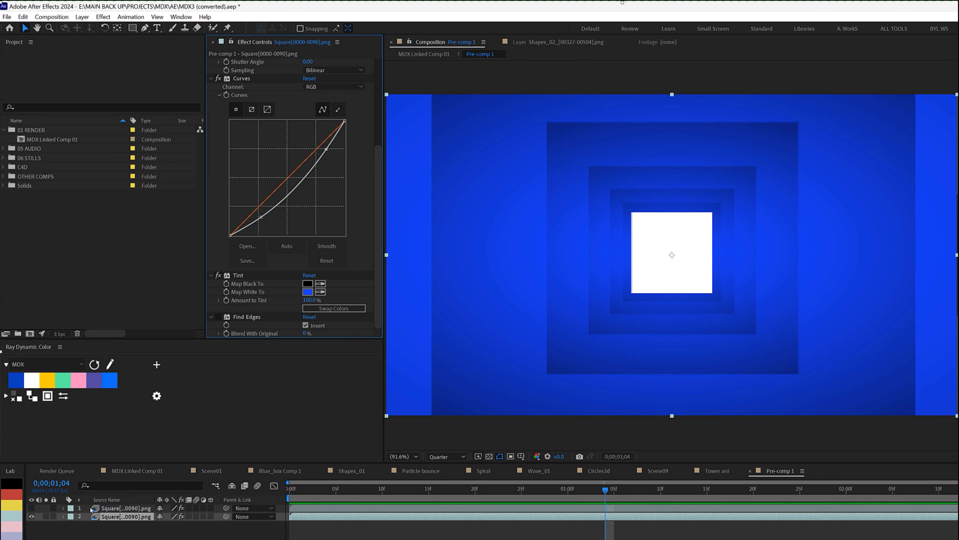
Show only the upper Square layer and review its Tint, Find Edges and Deep Glow effects.
click(31, 508)
click(32, 516)
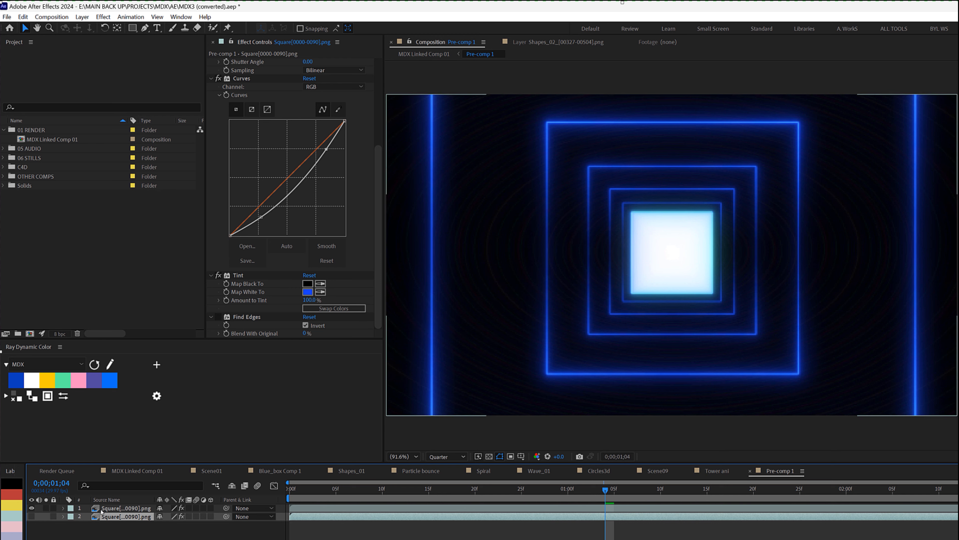
click(125, 508)
drag(380, 112, 384, 238)
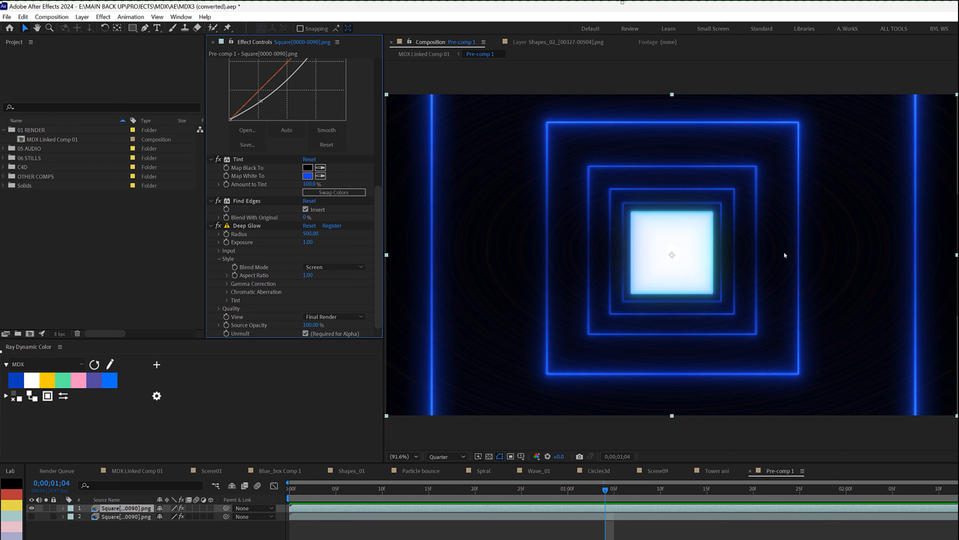
Show the lower Square layer again and use the Screen blending mode on the upper Square layer.
click(32, 517)
key(F4)
click(188, 508)
click(189, 212)
Preview the combined tunnel up to 0:00:02:03, deselect the layer and return to MDX Linked Comp 01.
key(space)
key(space)
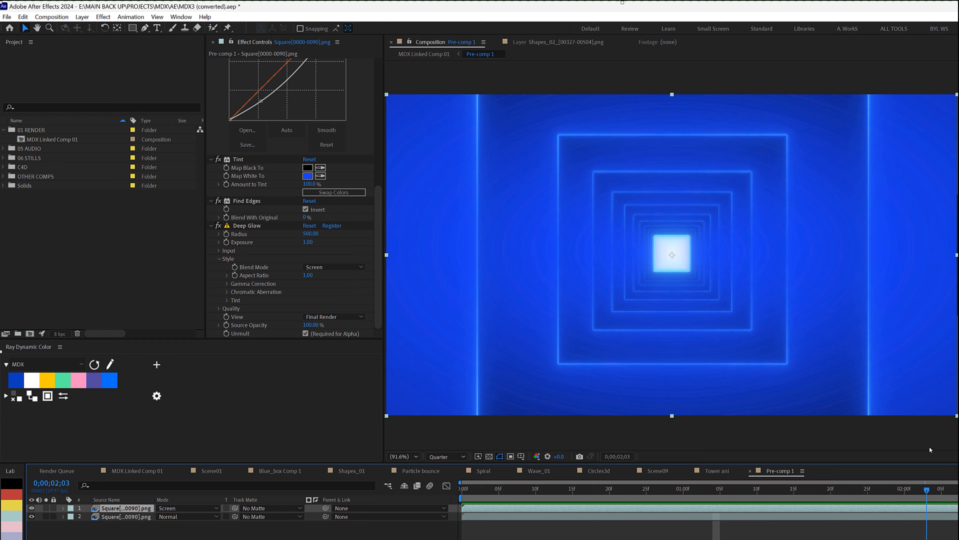
key(F2)
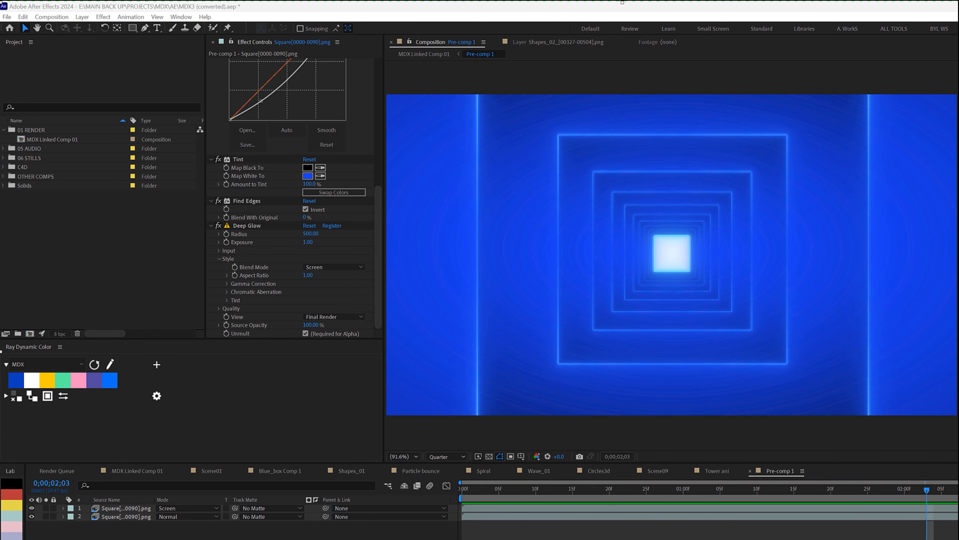
click(423, 54)
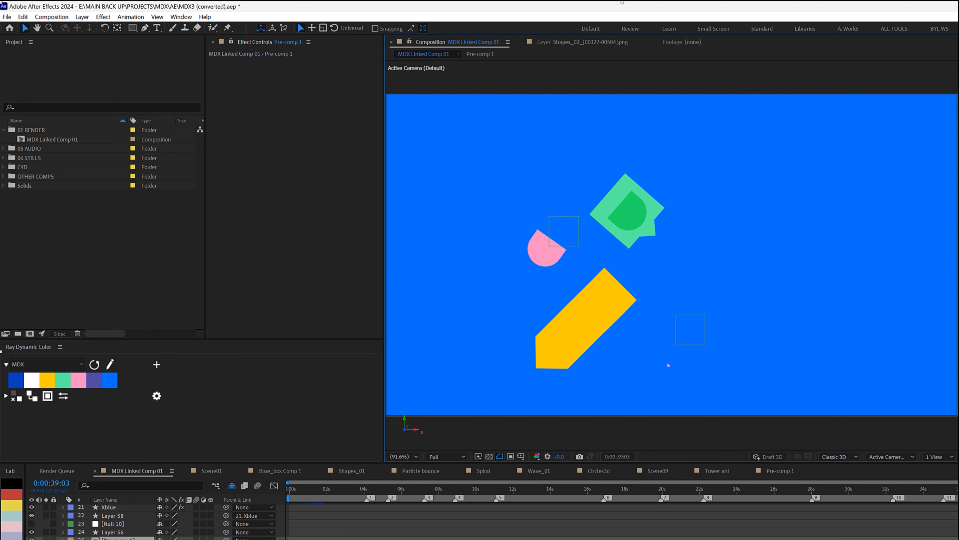
Go to 0:00:38:15 in the tunnel section and review the Echo effect on Shape Layer 6 and Shape Layer 5.
mouse_move(958, 488)
mouse_down()
mouse_move(946, 488)
mouse_move(957, 488)
mouse_up()
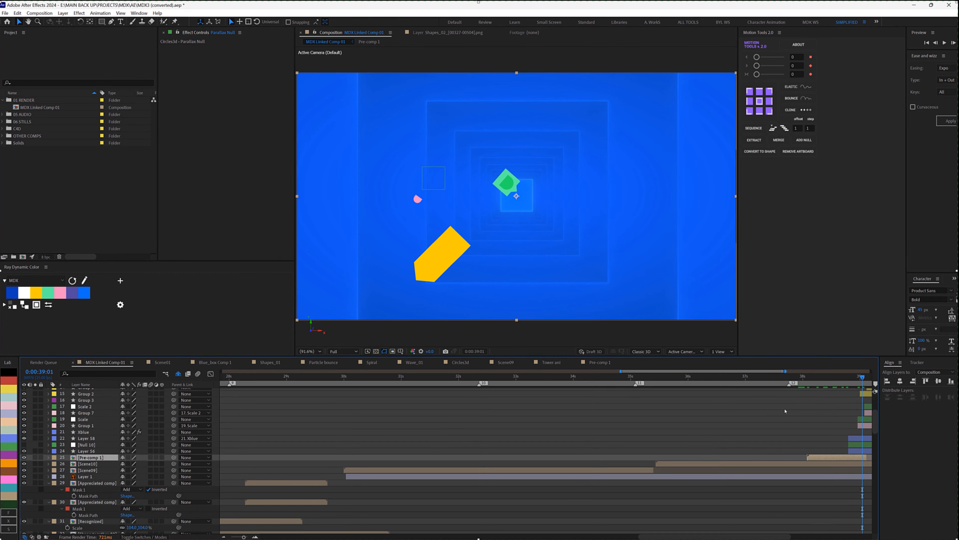
scroll(785, 411, up, 2)
scroll(638, 422, right, 5)
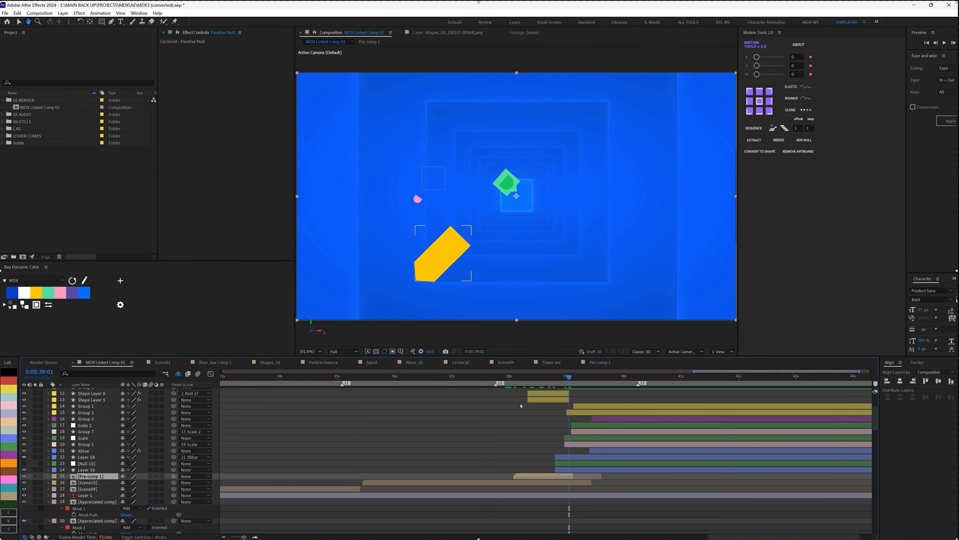
drag(529, 382, 543, 387)
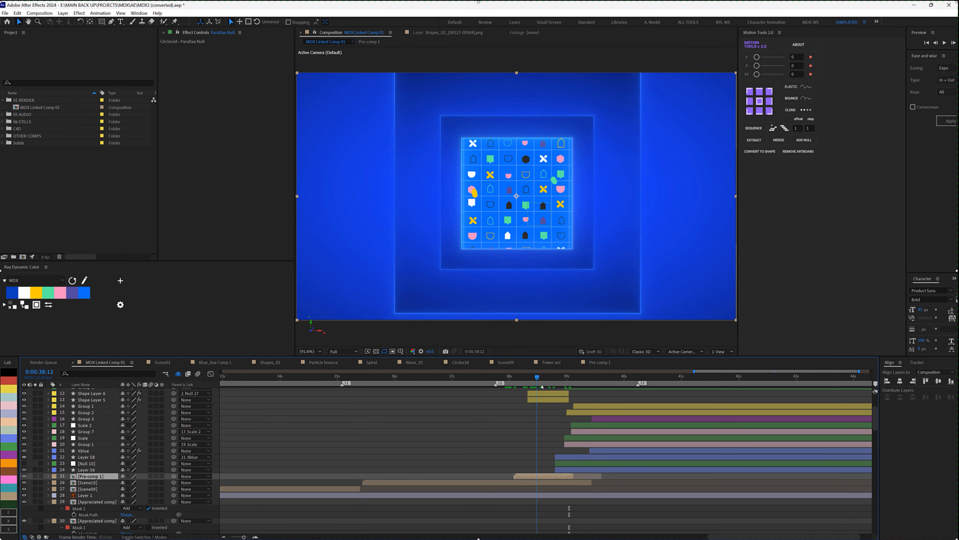
click(540, 394)
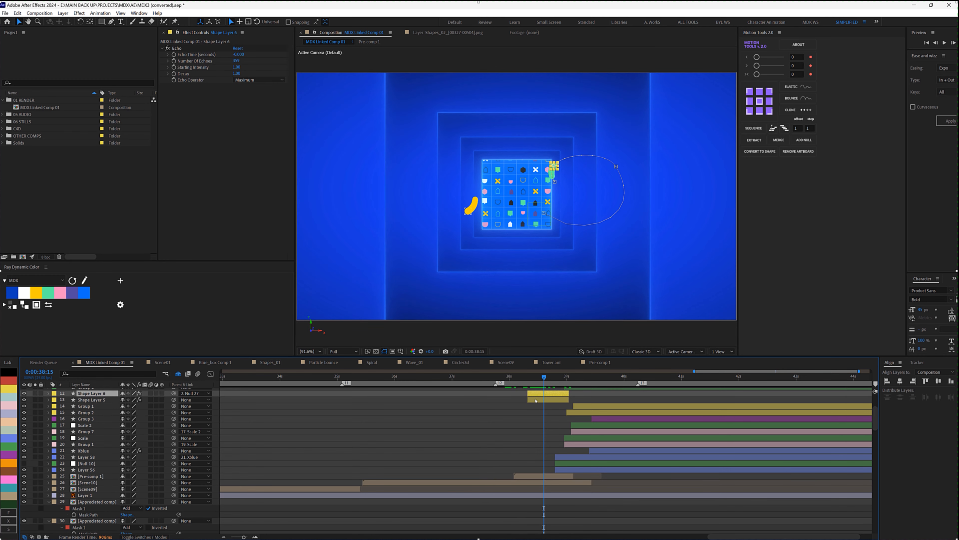
click(536, 401)
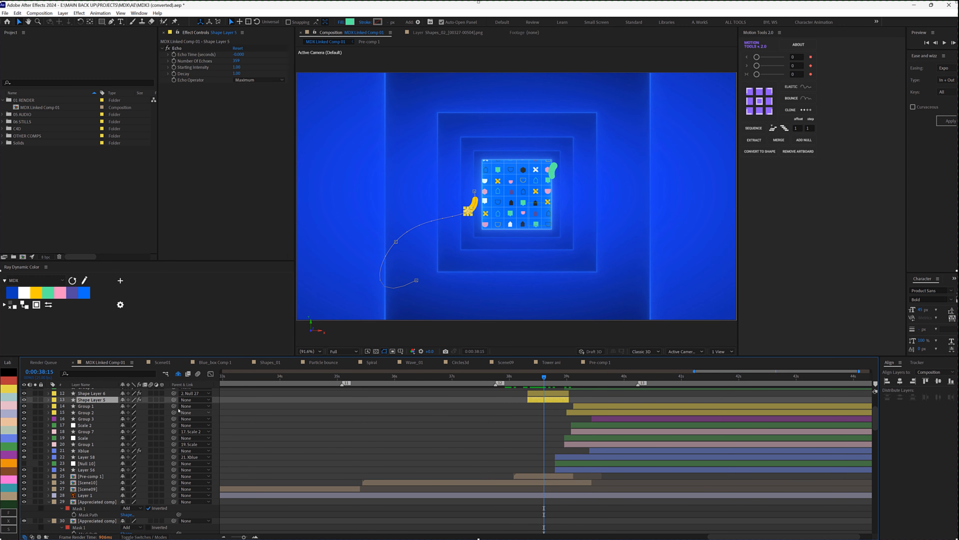
Solo Shape Layer 6 and Shape Layer 5 and scrub through their echo trails up to 0:00:39:04.
click(35, 394)
click(510, 407)
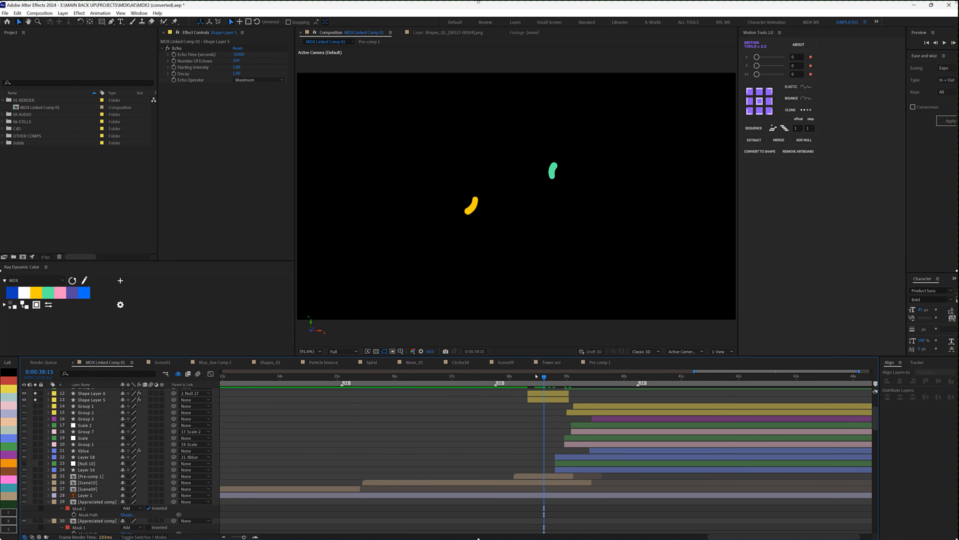
drag(537, 376, 576, 377)
Reveal the Position and Scale keyframes of Shape Layer 6 and Shape Layer 5 and preview the logo animation up to 0:00:42:24.
key(u)
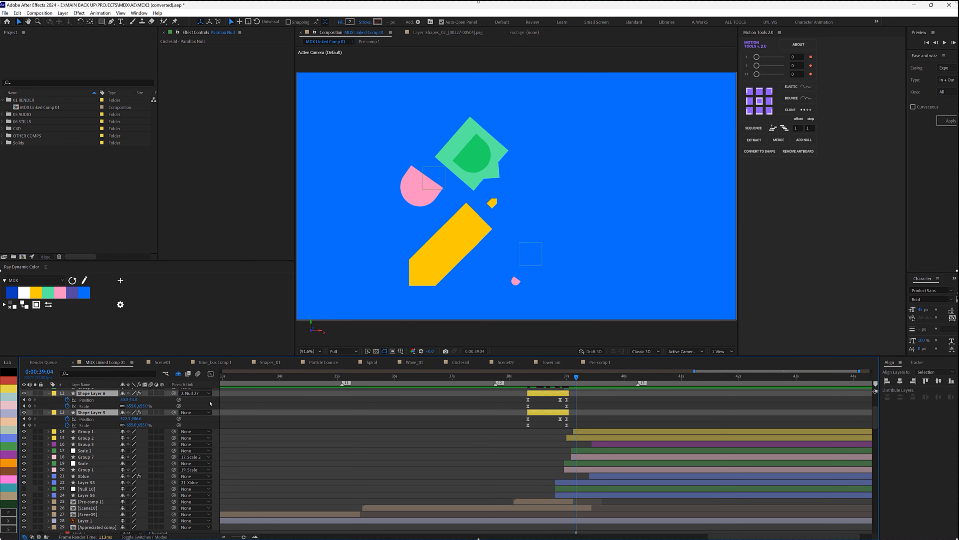
drag(584, 376, 794, 377)
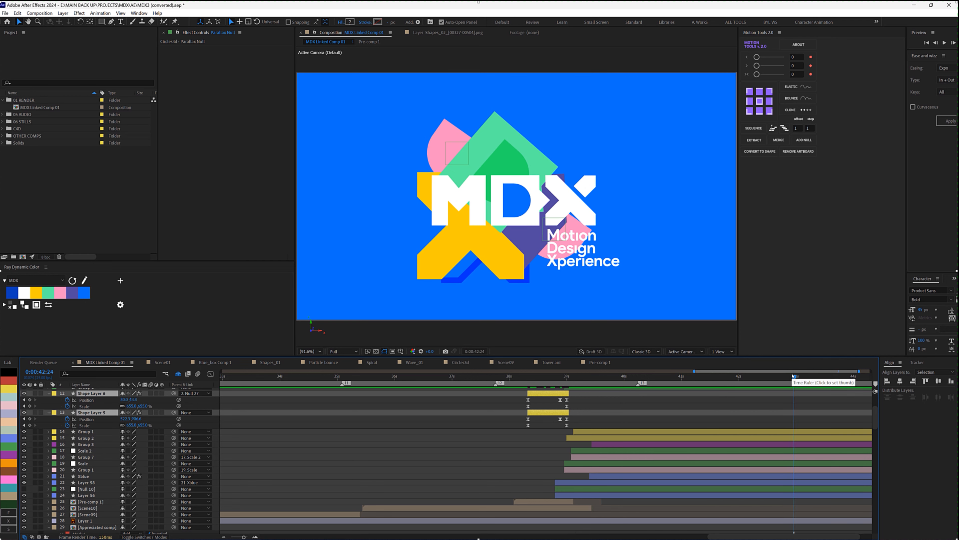